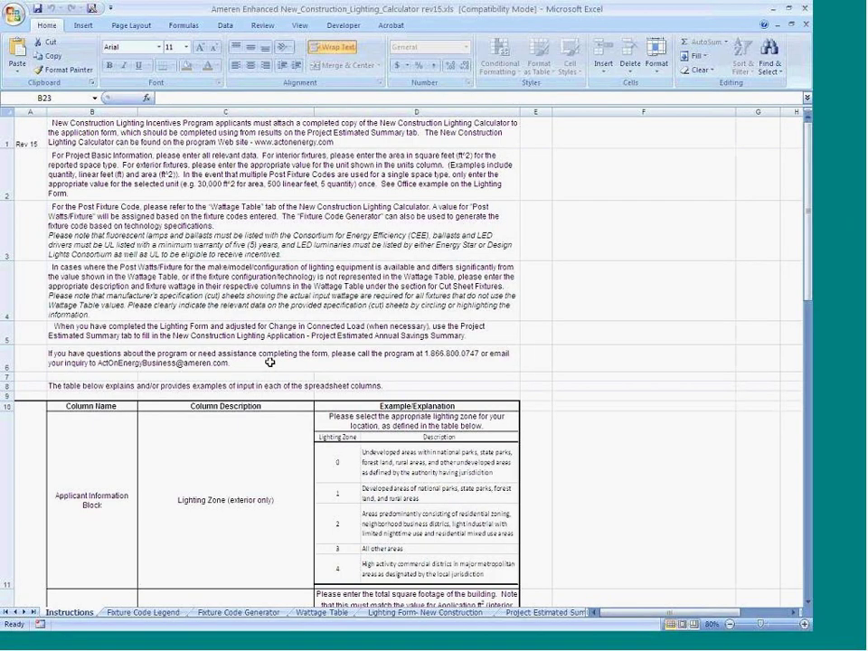
# Review the Instructions sheet, plus the sample codes and code explanations on the Fixture Code Legend sheet.
pyautogui.scroll(-1, 255, 380)
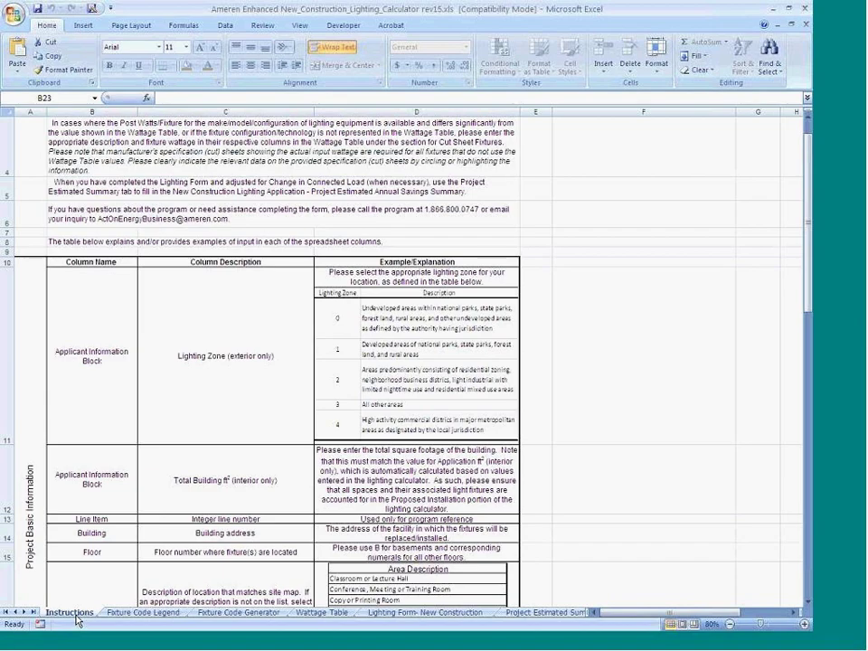
pyautogui.click(143, 613)
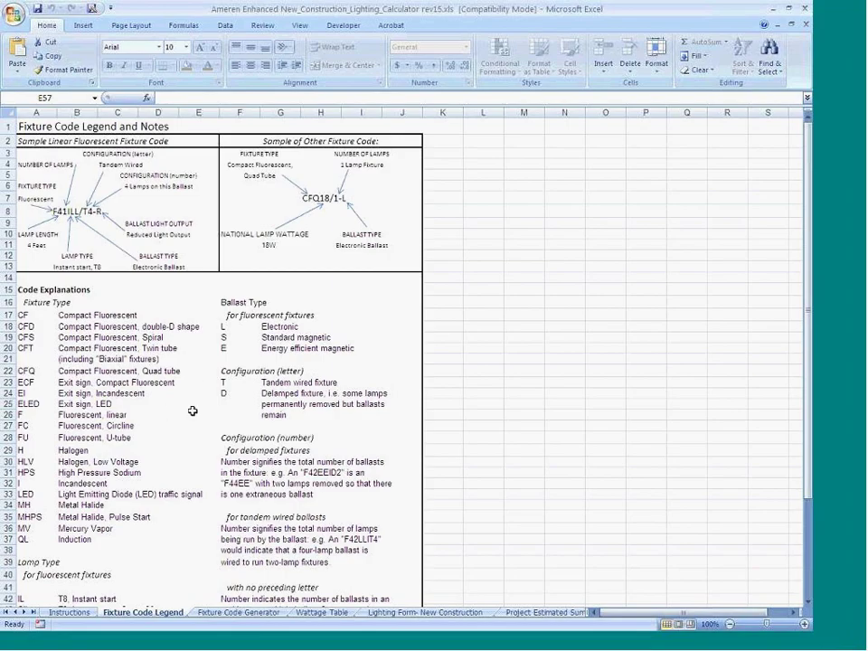
pyautogui.scroll(-3, 193, 410)
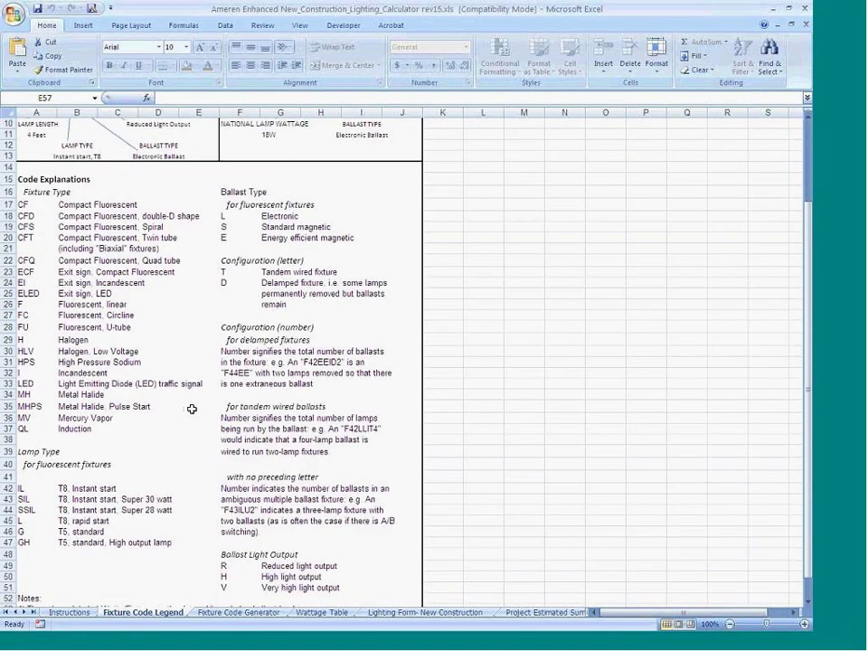
pyautogui.scroll(-1, 191, 408)
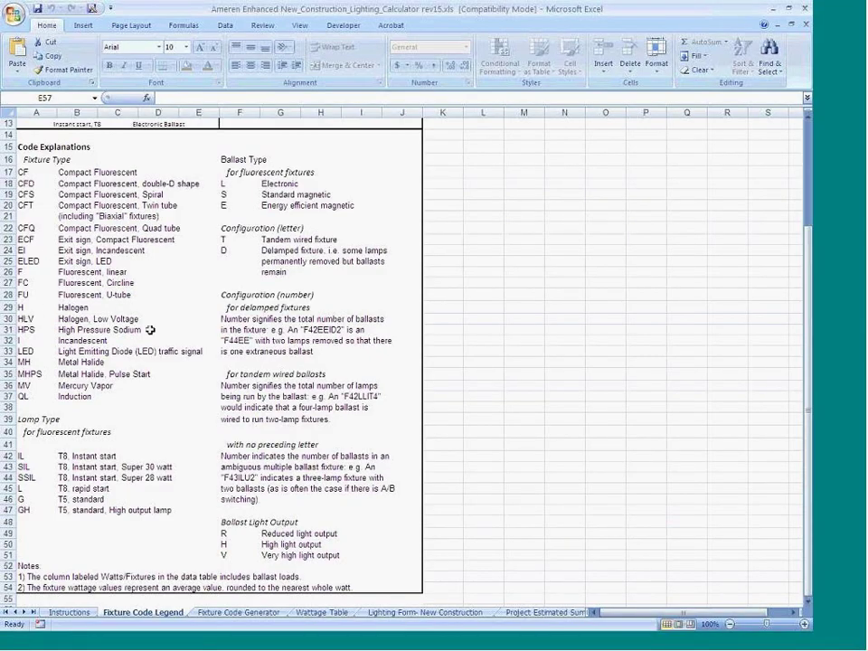
pyautogui.scroll(4, 169, 344)
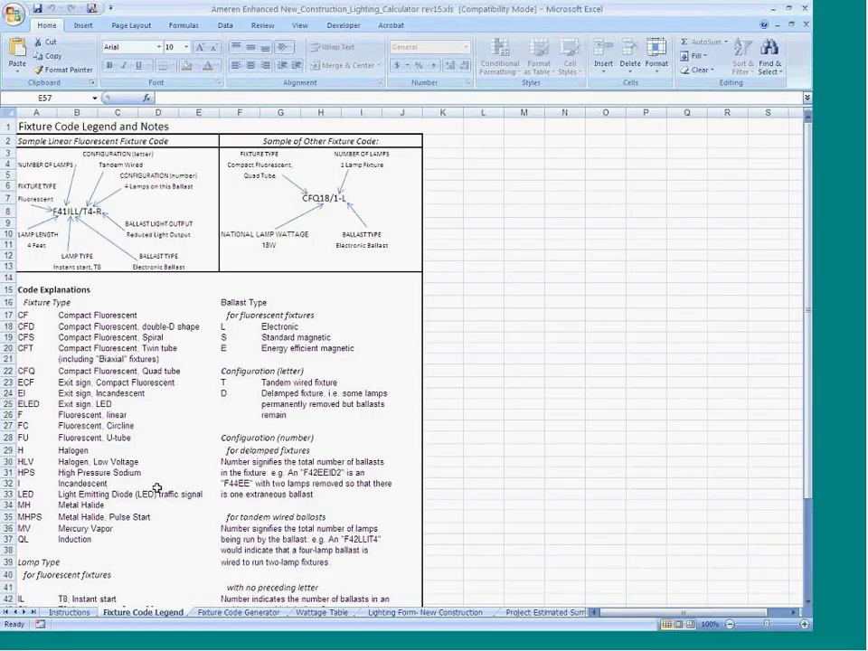
# On the Fixture Code Generator sheet, set the linear fluorescent fixture's lamp length to 2 Feet (24 Inches).
pyautogui.click(220, 616)
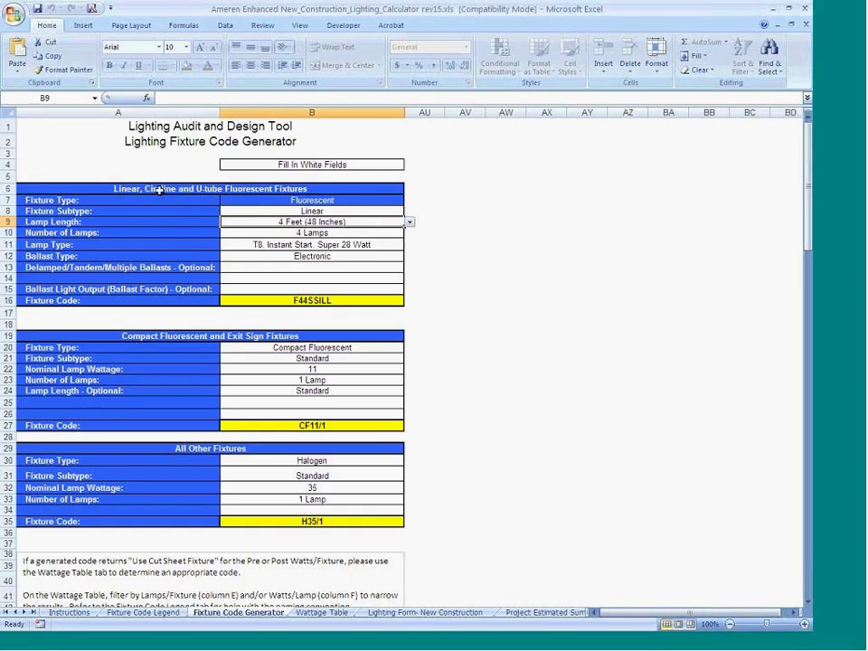
pyautogui.click(370, 210)
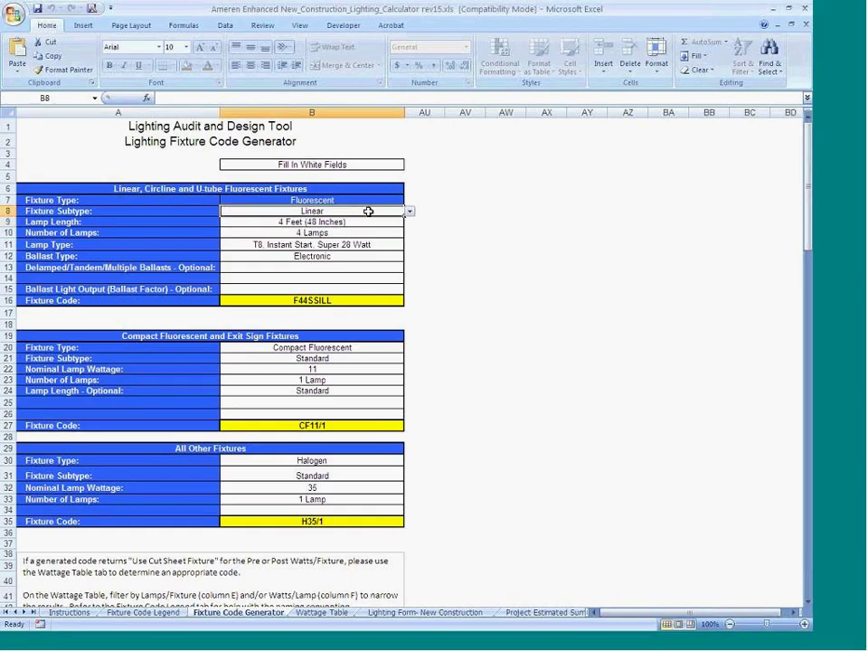
pyautogui.click(409, 211)
pyautogui.click(410, 211)
pyautogui.click(399, 223)
pyautogui.click(409, 222)
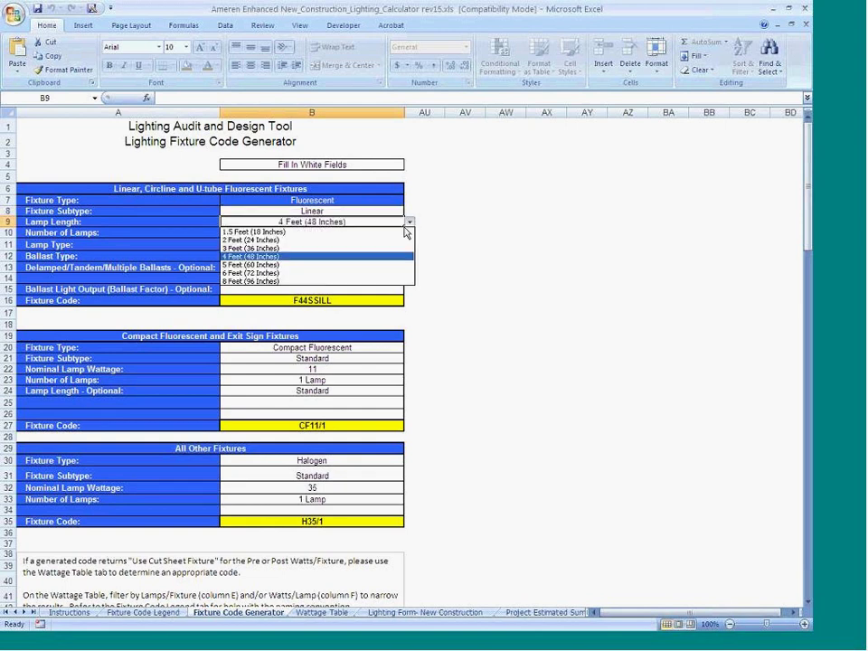
pyautogui.click(396, 240)
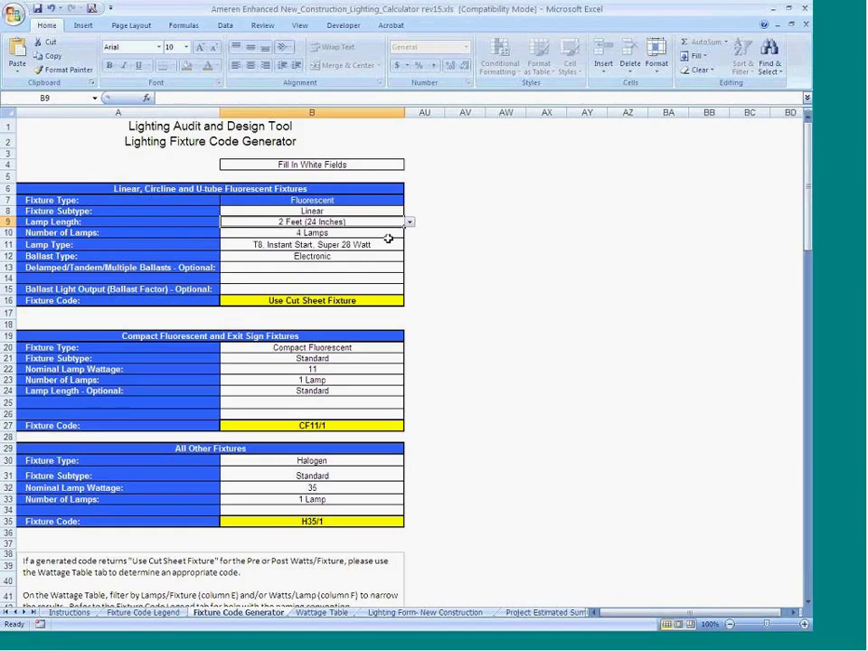
# Set the linear fluorescent fixture to 2 Lamps with lamp type T8, Instant Start, and select its generated fixture code.
pyautogui.click(391, 236)
pyautogui.click(410, 235)
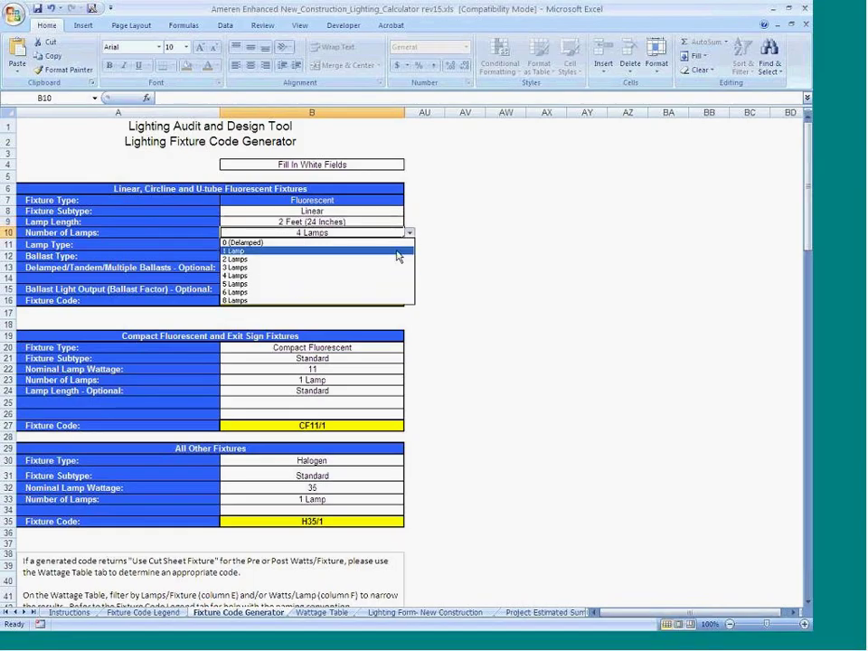
pyautogui.click(393, 256)
pyautogui.click(395, 244)
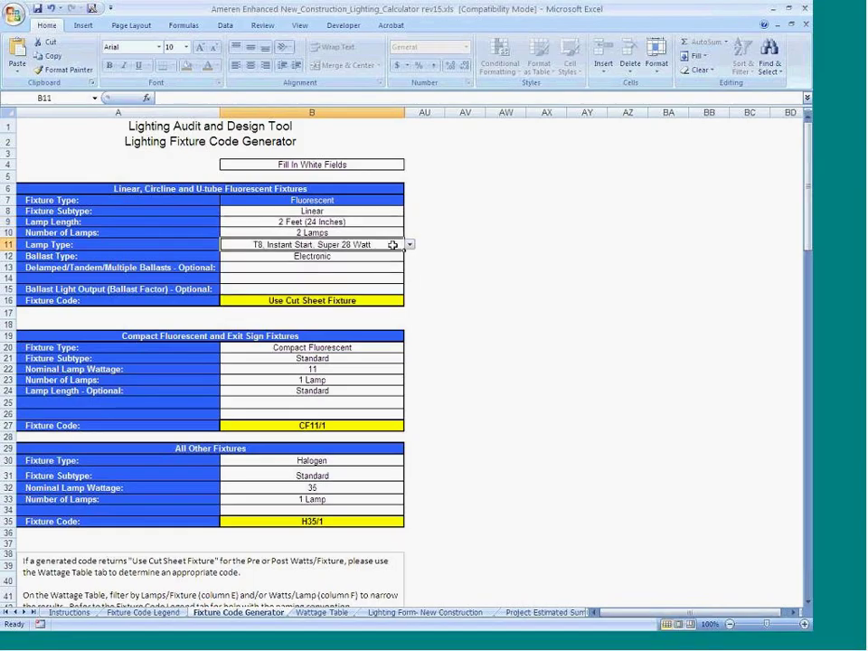
pyautogui.click(409, 245)
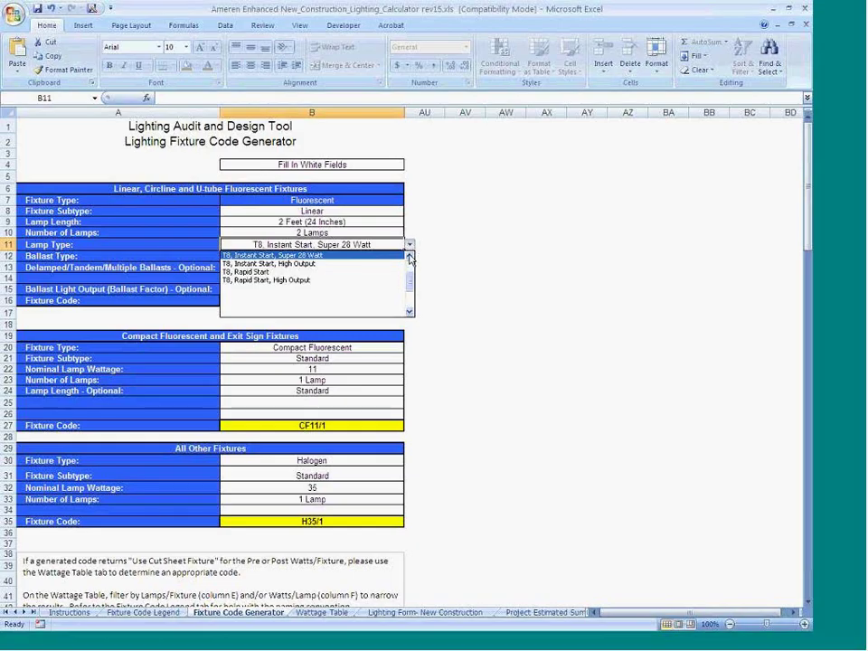
pyautogui.click(410, 257)
pyautogui.click(388, 264)
pyautogui.click(404, 256)
pyautogui.click(341, 299)
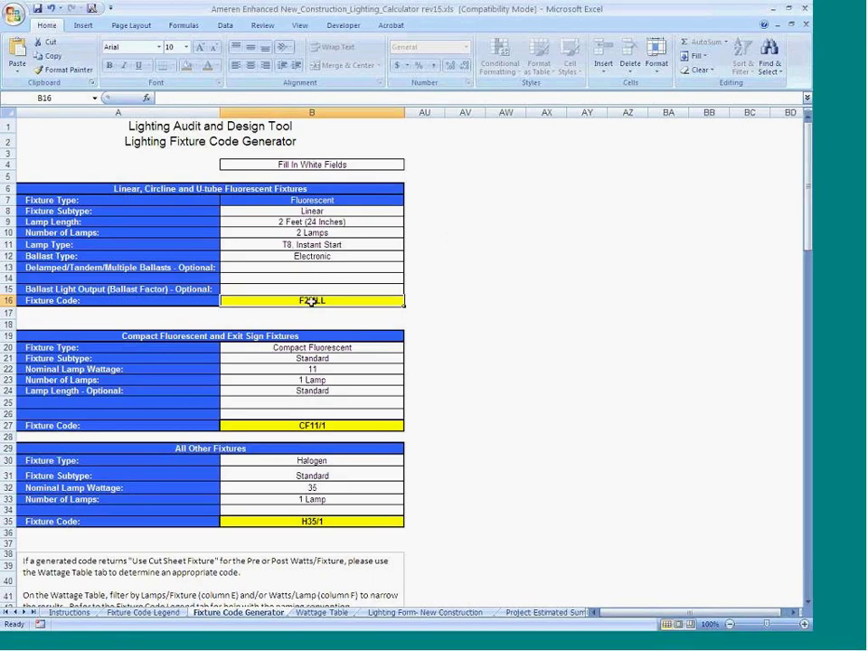
# Change the linear fluorescent fixture's number of lamps to 6 Lamps and select the fixture code result.
pyautogui.click(360, 232)
pyautogui.click(409, 234)
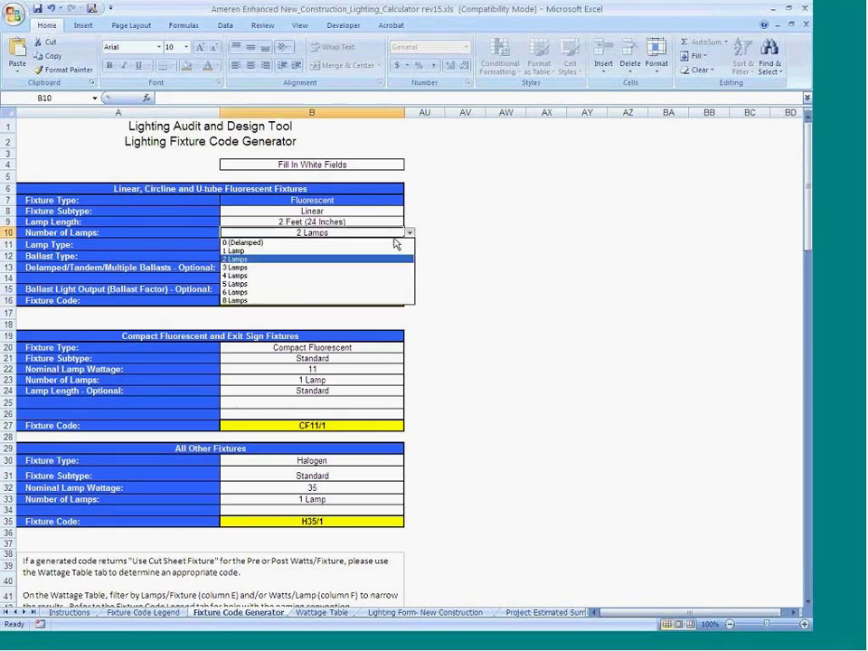
pyautogui.click(371, 292)
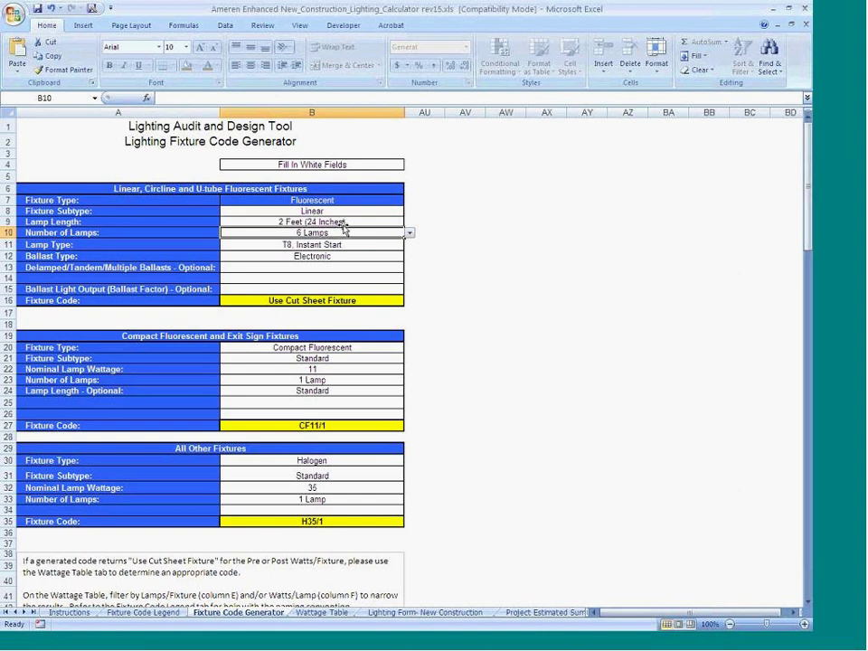
pyautogui.click(313, 304)
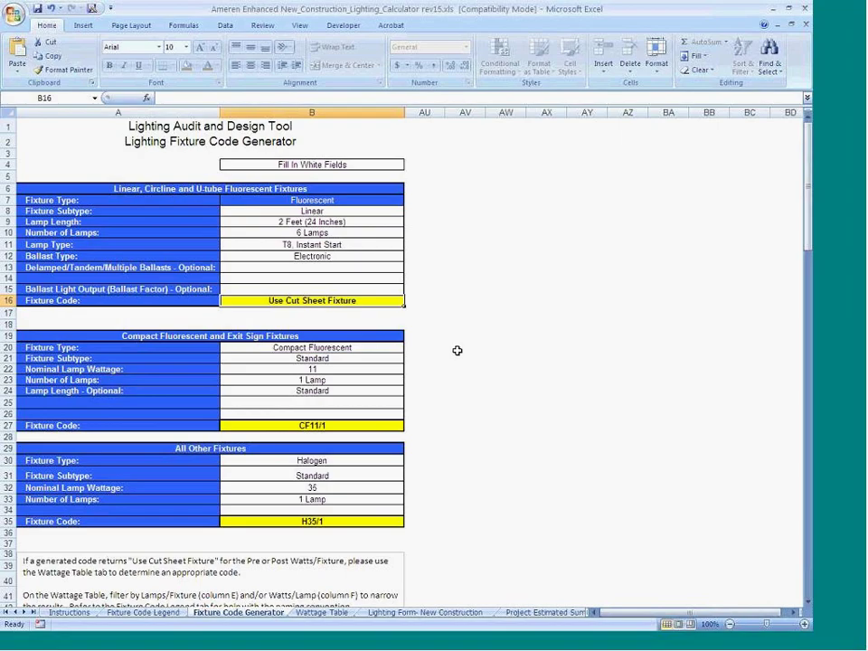
# In the Wattage Table's Cut Sheet Fixtures section, enter the description "6-lamp, 2' T8 lamp fixture" for Cut Sheet 1.
pyautogui.click(318, 613)
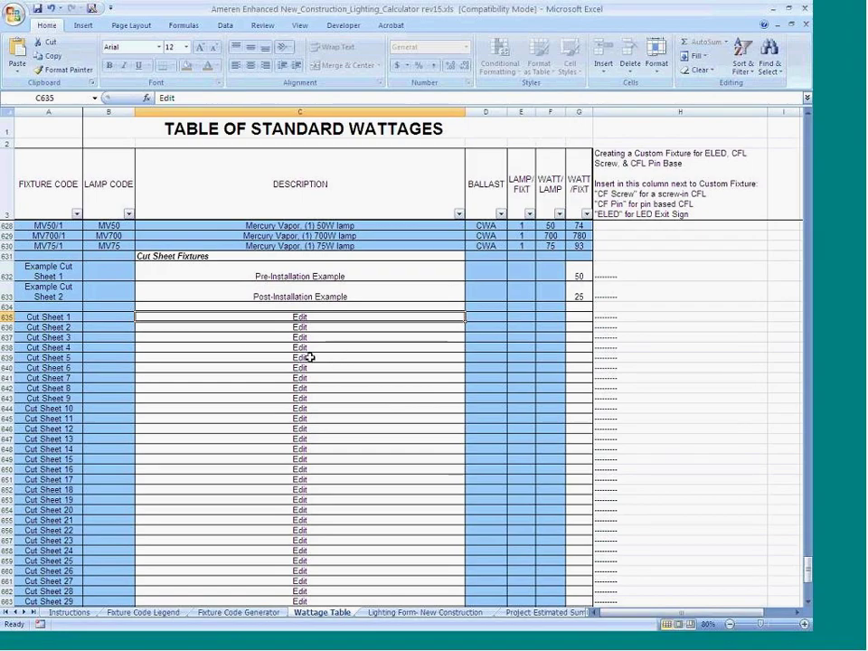
pyautogui.scroll(2, 309, 357)
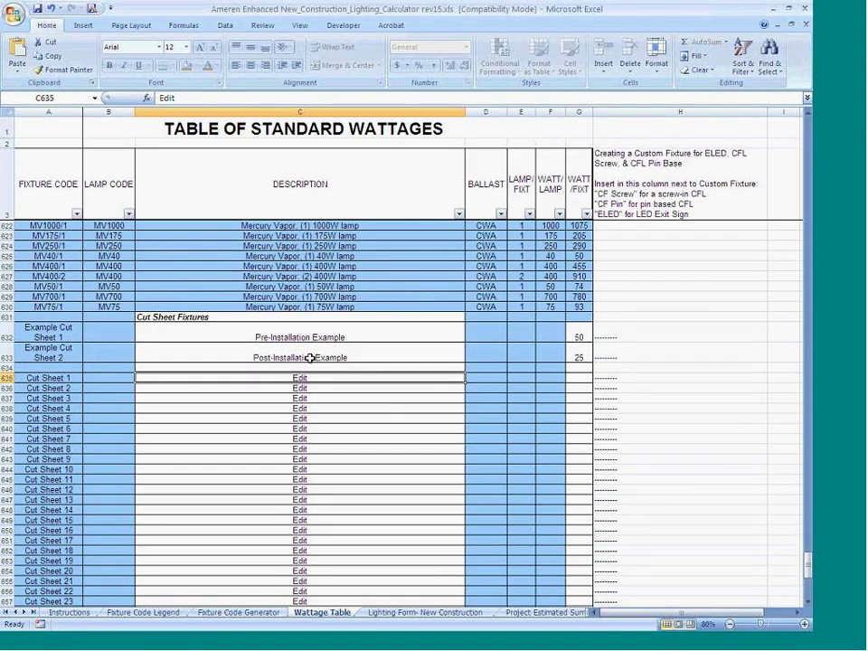
pyautogui.scroll(5, 309, 358)
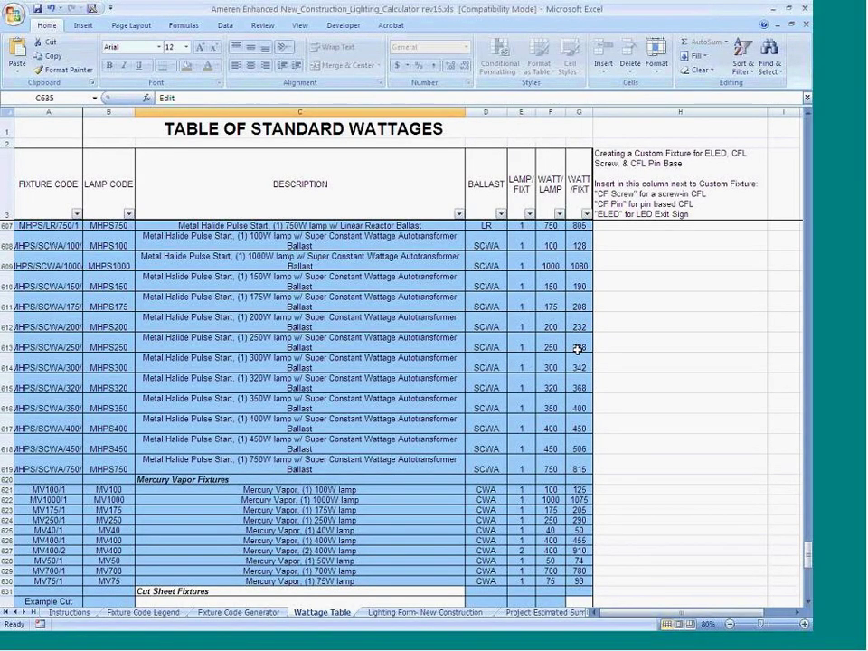
pyautogui.scroll(-2, 378, 396)
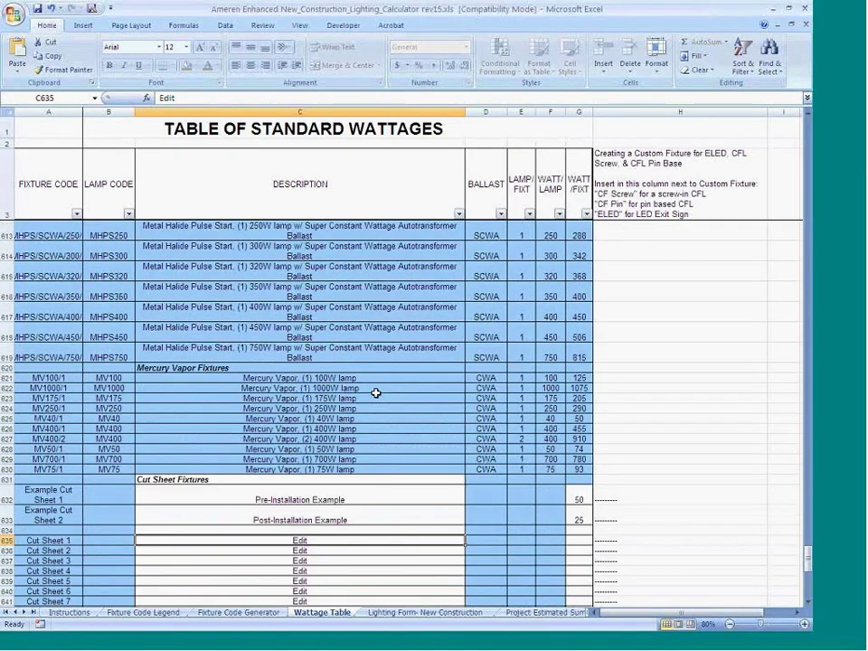
pyautogui.scroll(-5, 375, 392)
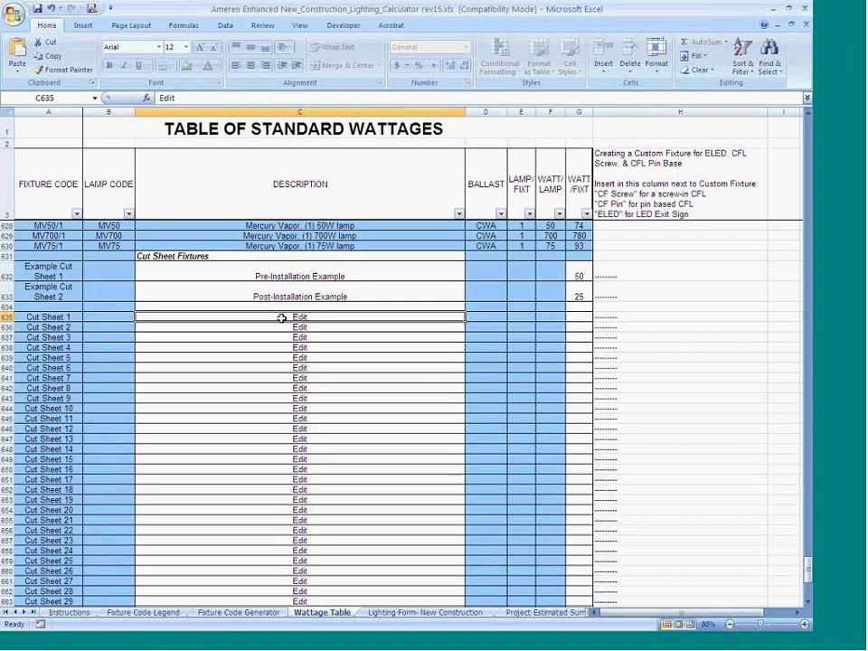
pyautogui.write('6-lamp, ')
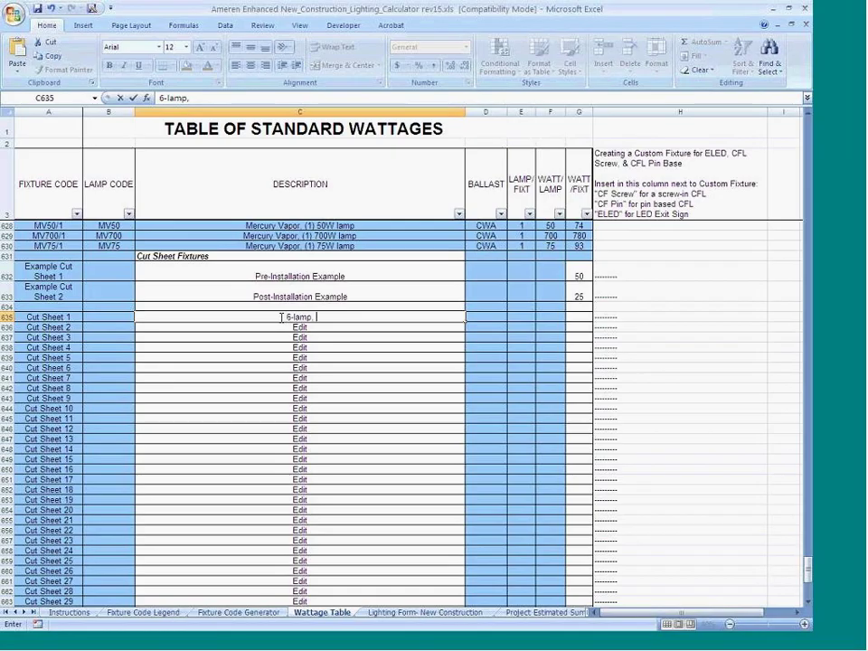
pyautogui.write('2')
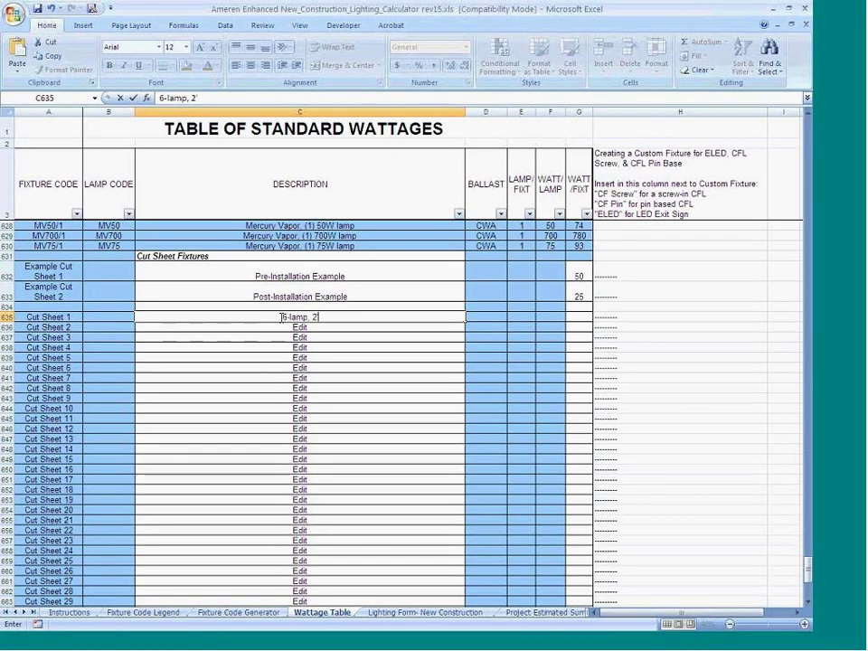
pyautogui.write("' T8 lamp")
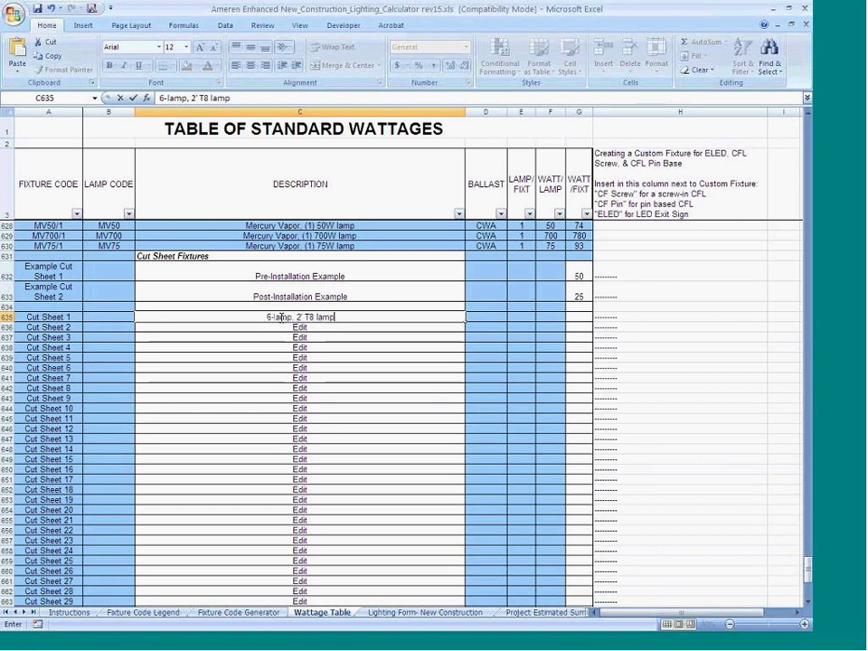
pyautogui.write(' fixture')
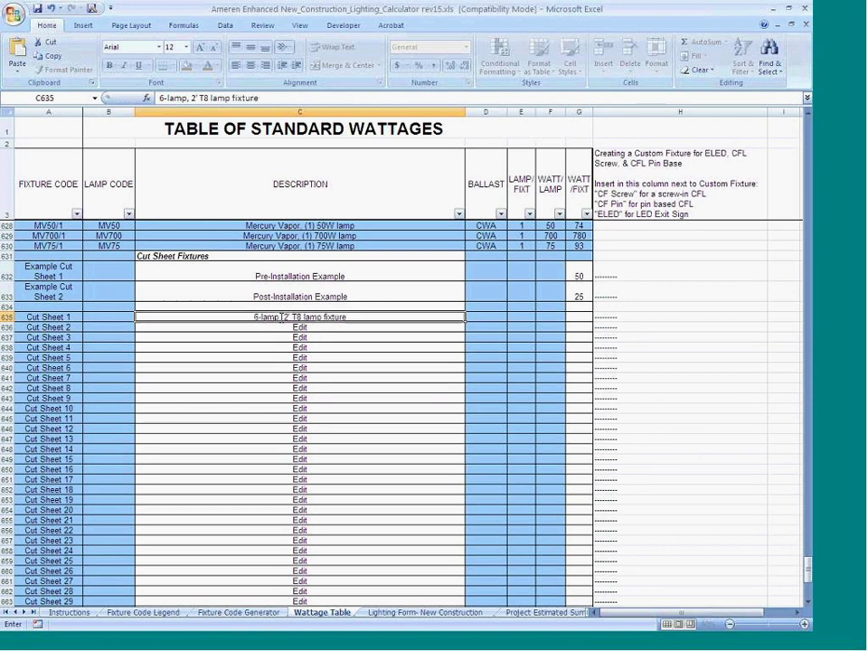
# Enter 6 lamps per fixture, 17 watts per lamp and 100 watts per fixture for Cut Sheet 1.
pyautogui.press('Tab')
pyautogui.press('Tab')
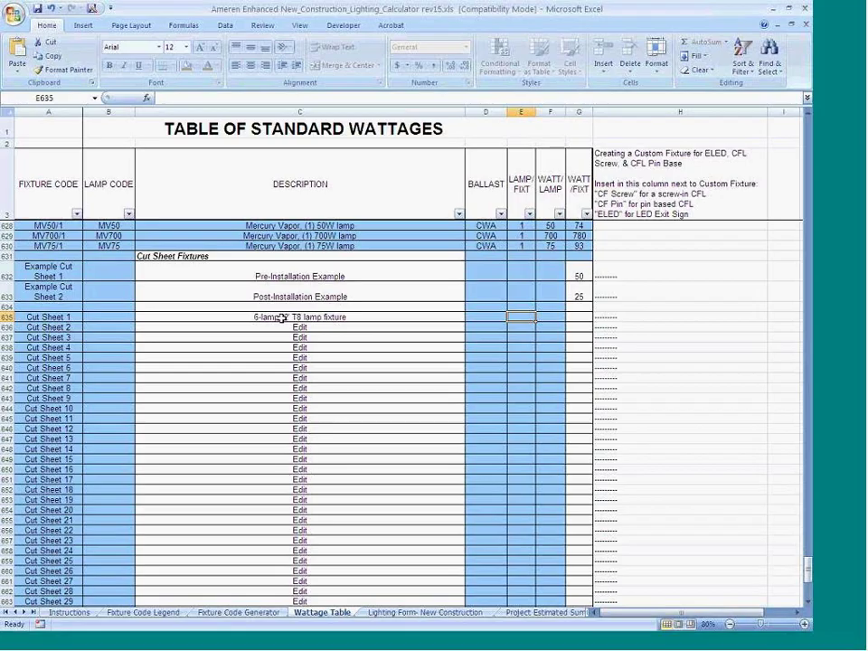
pyautogui.write('6')
pyautogui.press('Tab')
pyautogui.write('17')
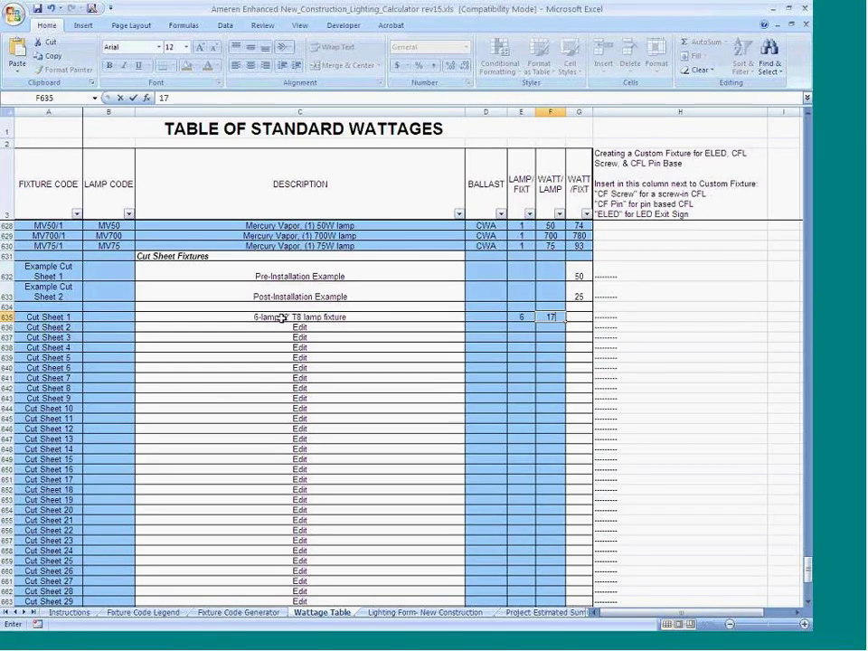
pyautogui.press('Tab')
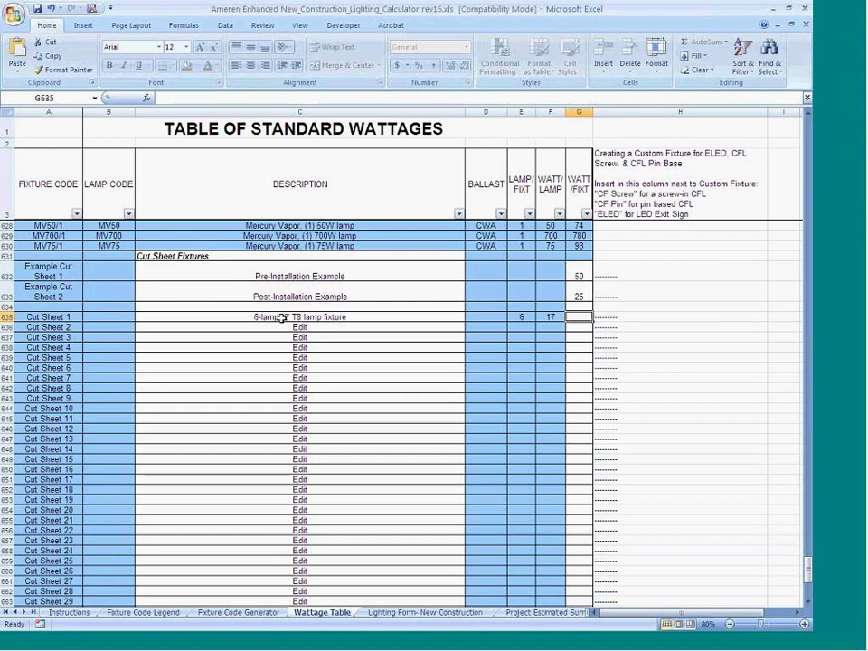
pyautogui.write('100')
pyautogui.press('Return')
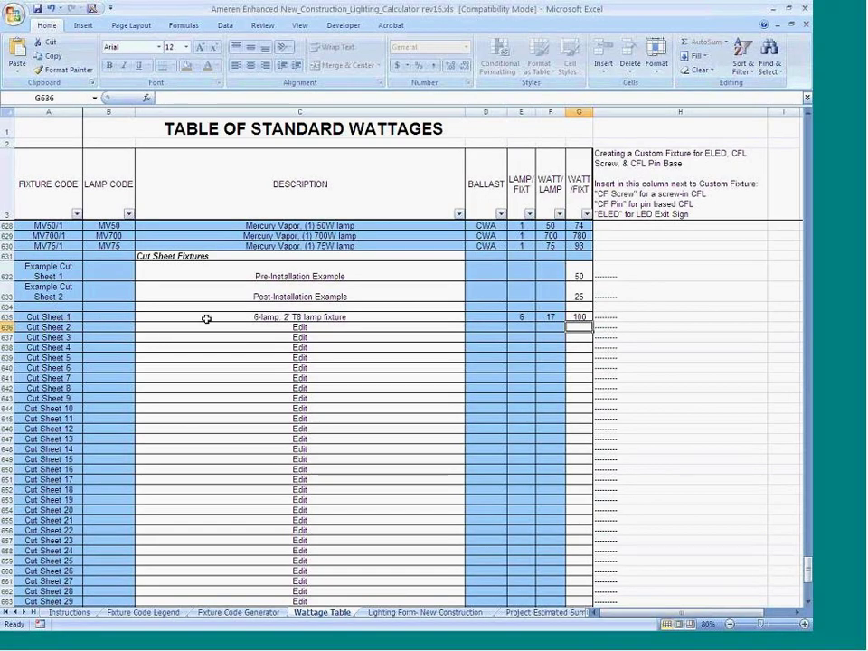
pyautogui.click(327, 317)
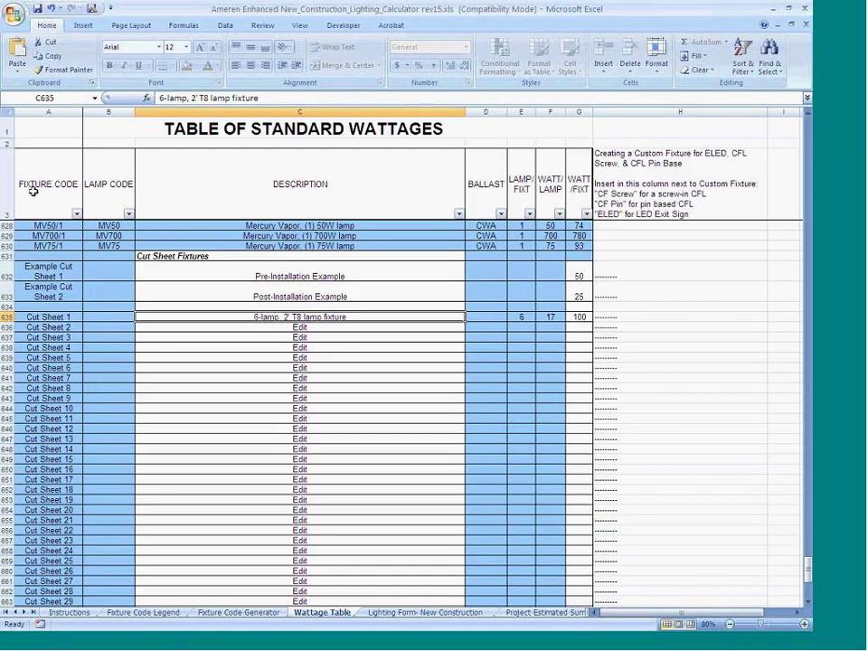
# Filter the table of standard wattages to show only fixtures with 2 lamps per fixture.
pyautogui.click(529, 214)
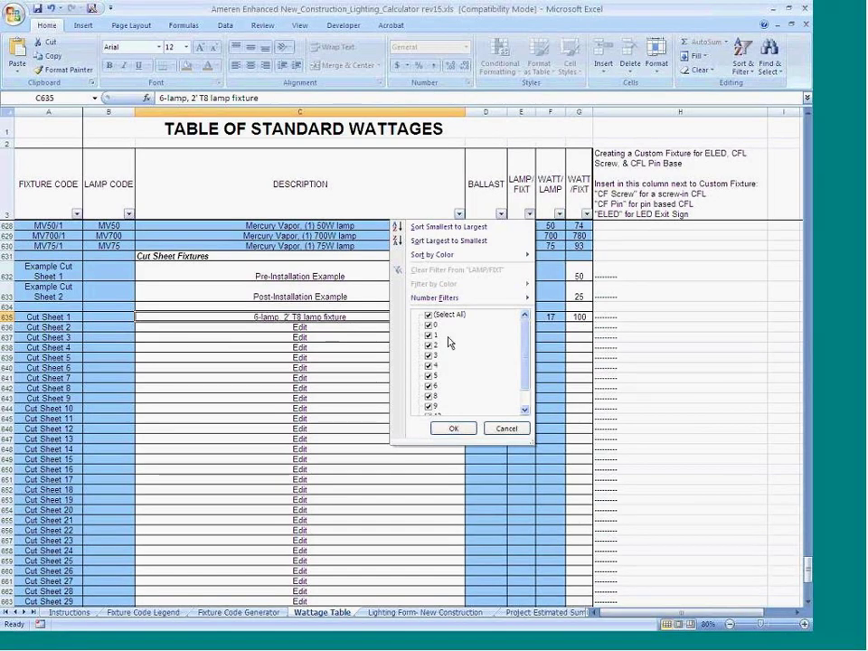
pyautogui.click(429, 315)
pyautogui.click(429, 345)
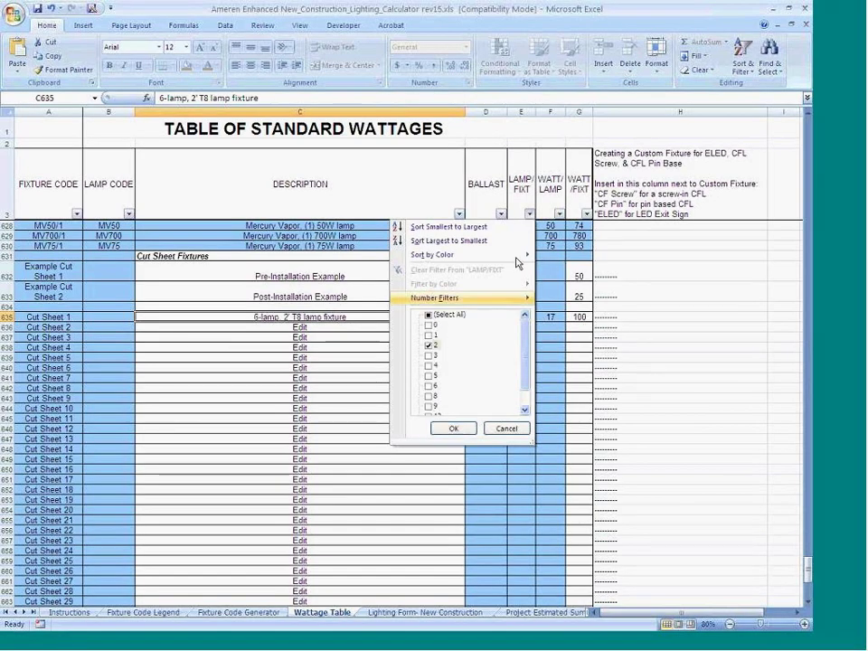
pyautogui.click(450, 429)
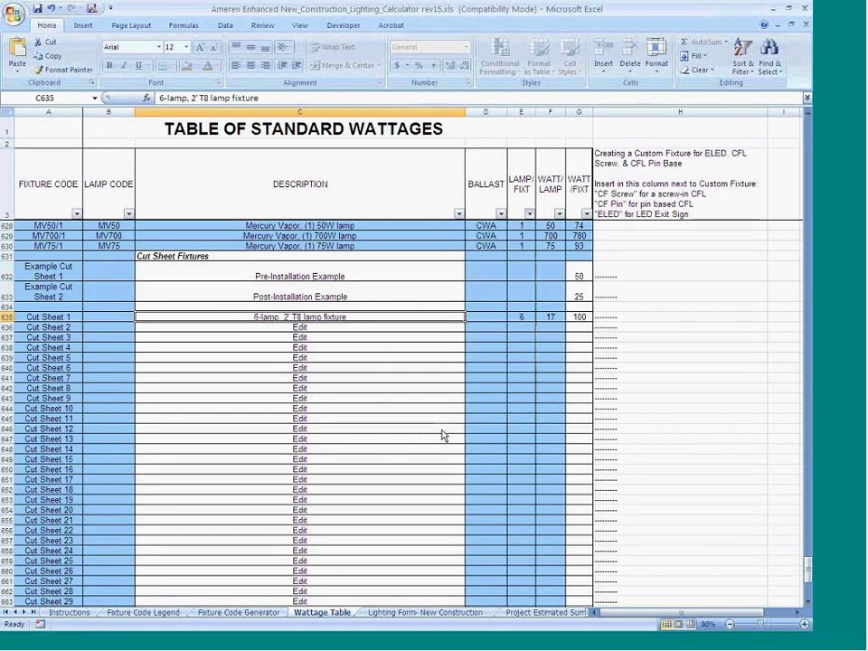
# Narrow the filtered table of standard wattages to fixtures with 28 watts per lamp.
pyautogui.scroll(6, 543, 364)
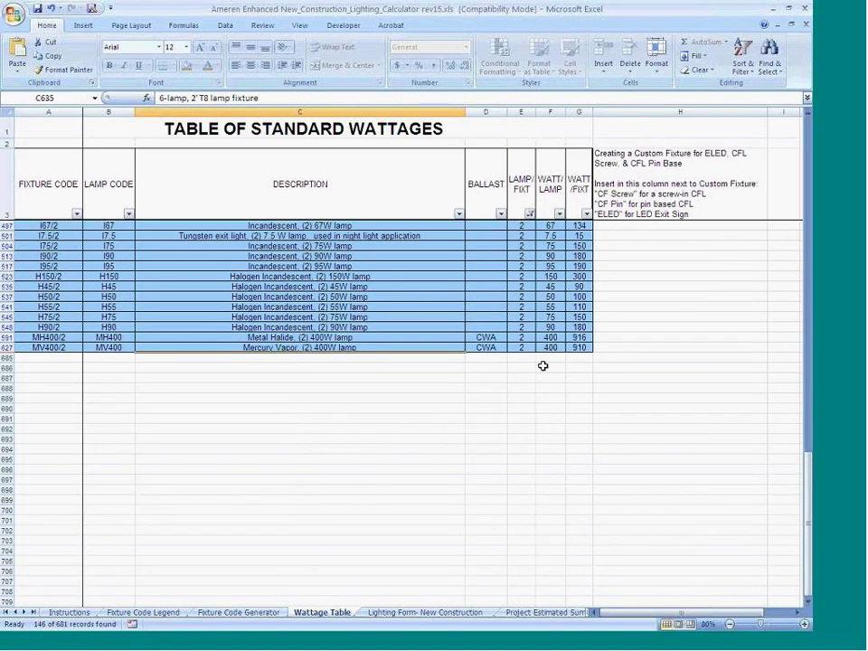
pyautogui.scroll(2, 543, 364)
pyautogui.click(559, 213)
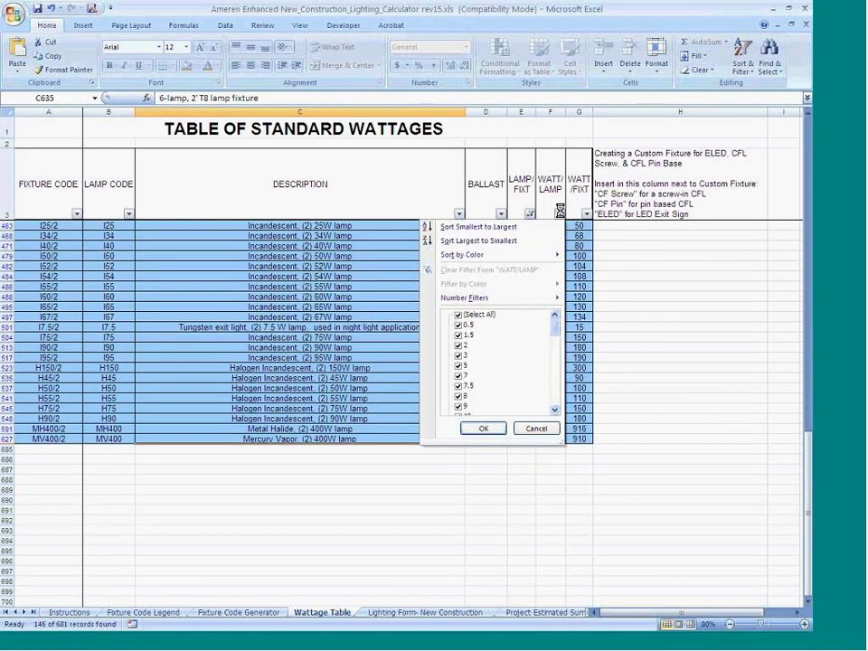
pyautogui.click(491, 316)
pyautogui.moveTo(555, 327); pyautogui.dragTo(556, 360)
pyautogui.click(458, 365)
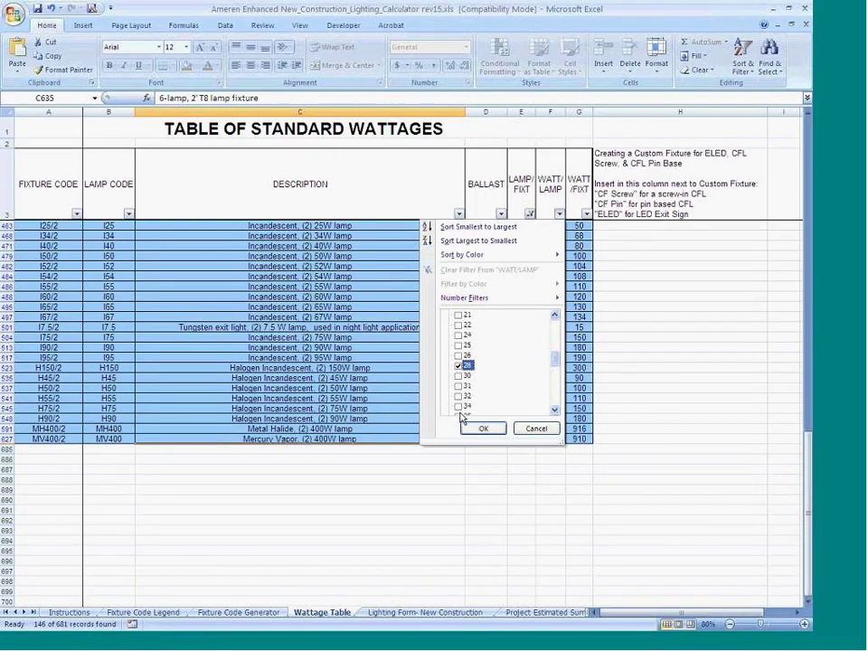
pyautogui.click(482, 430)
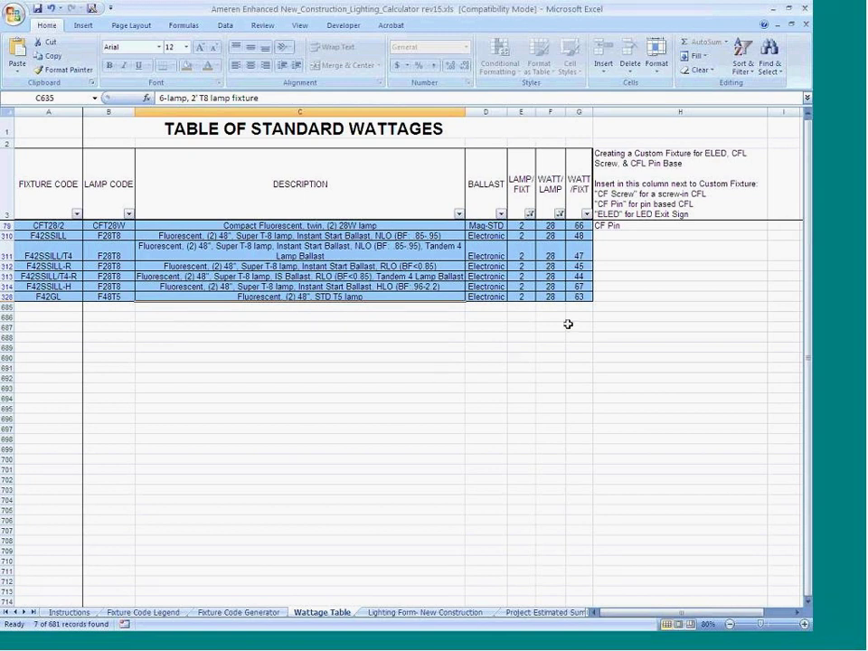
# Show all values again for lamps per fixture and watts per lamp, and return to the Cut Sheet Fixtures section.
pyautogui.click(530, 214)
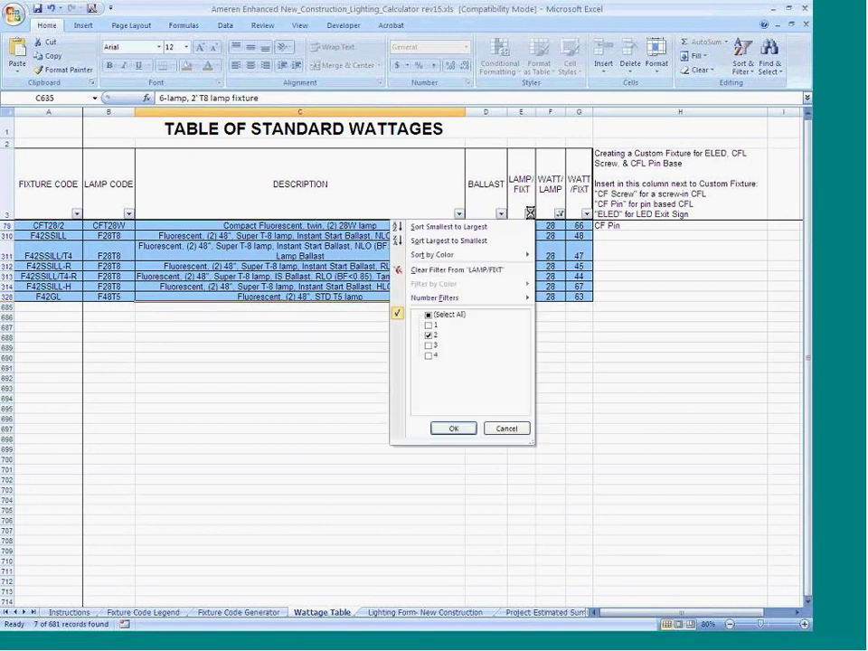
pyautogui.click(455, 429)
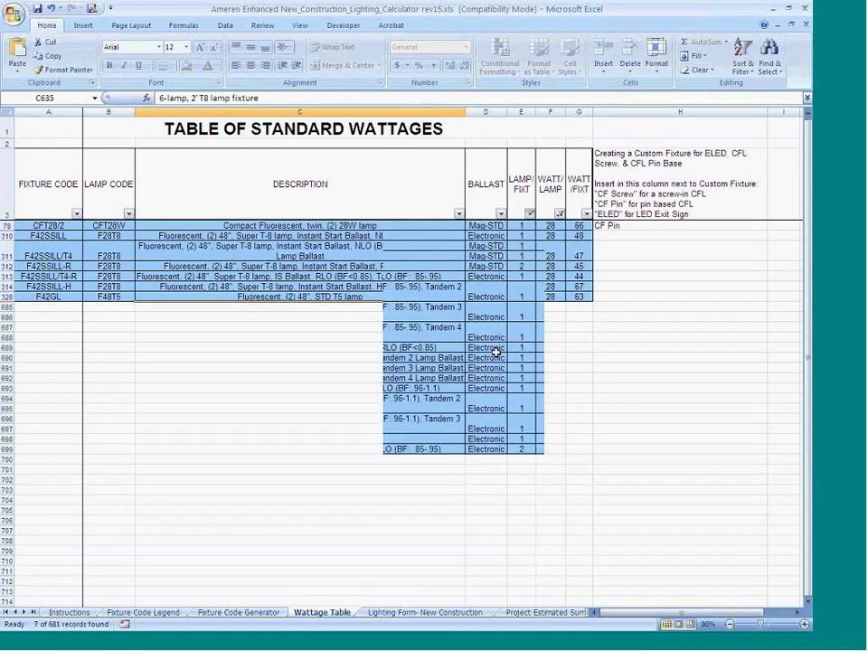
pyautogui.click(559, 214)
pyautogui.click(459, 314)
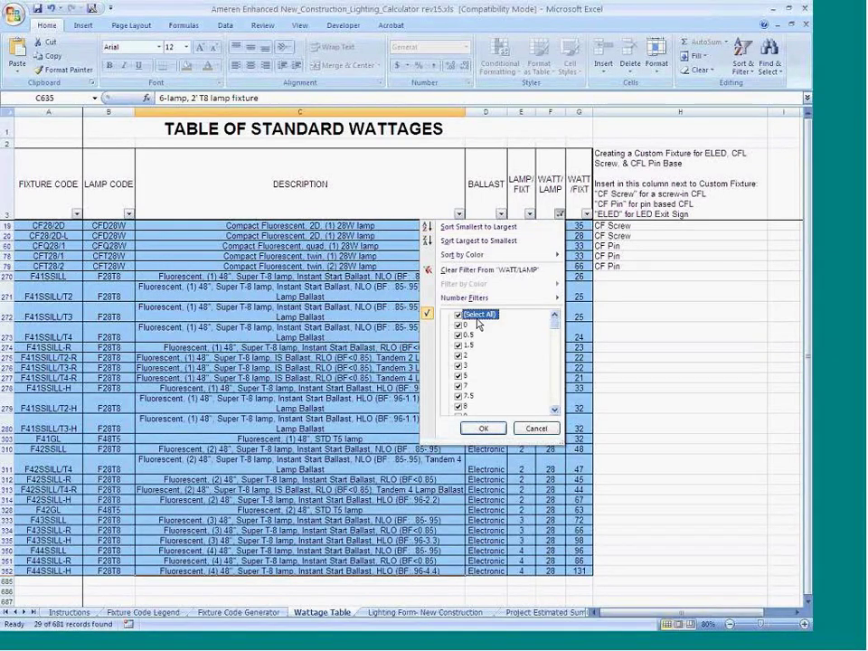
pyautogui.click(483, 429)
pyautogui.scroll(-20, 461, 387)
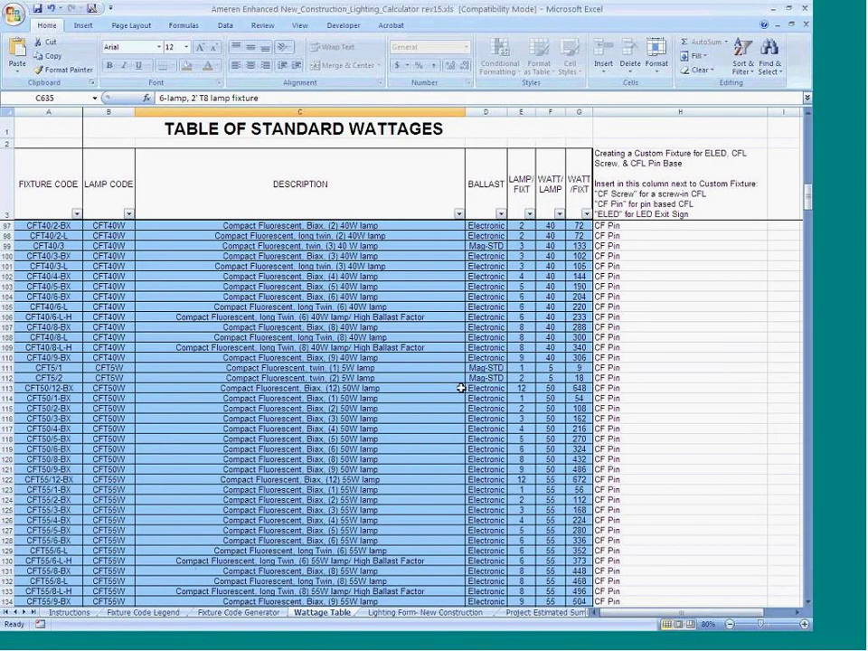
pyautogui.scroll(-20, 461, 388)
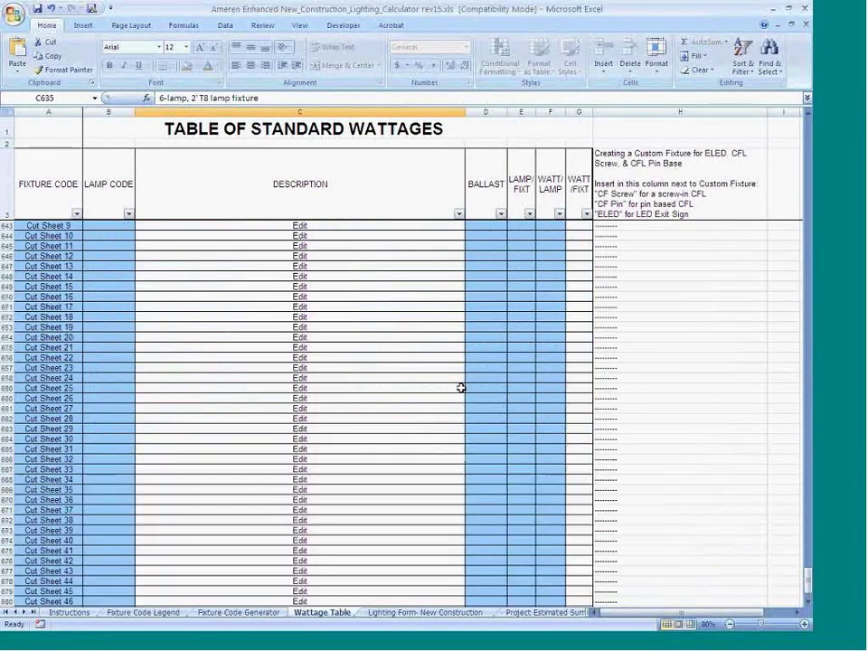
pyautogui.scroll(2, 461, 388)
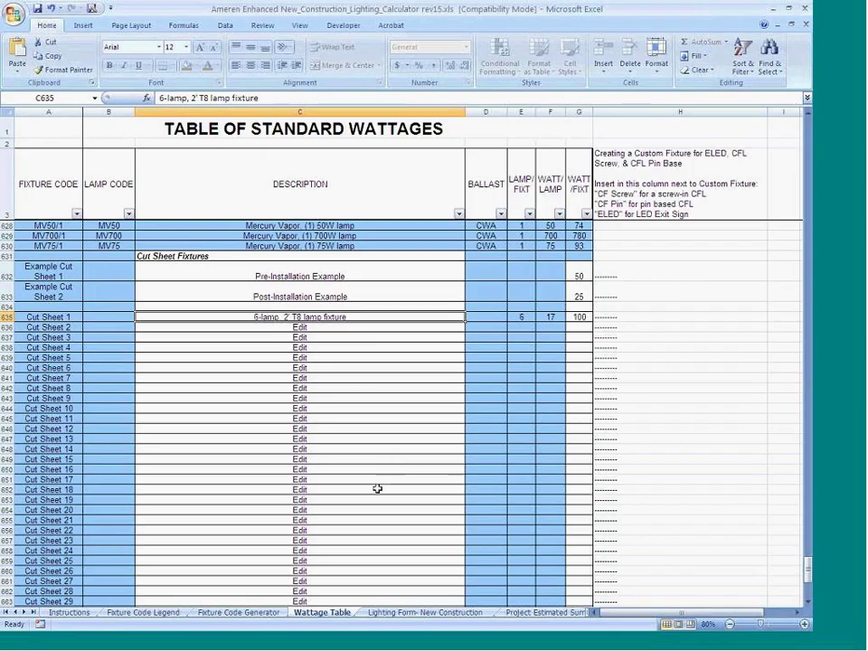
# Go to the Lighting Form - New Construction sheet and review the lighting zone choices without picking one.
pyautogui.click(383, 615)
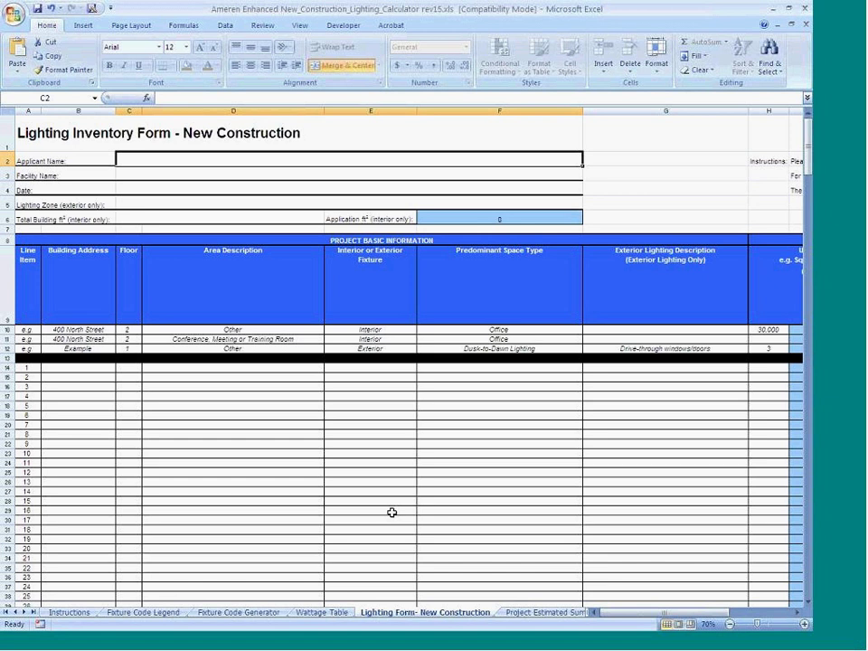
pyautogui.press('Return')
pyautogui.press('Return')
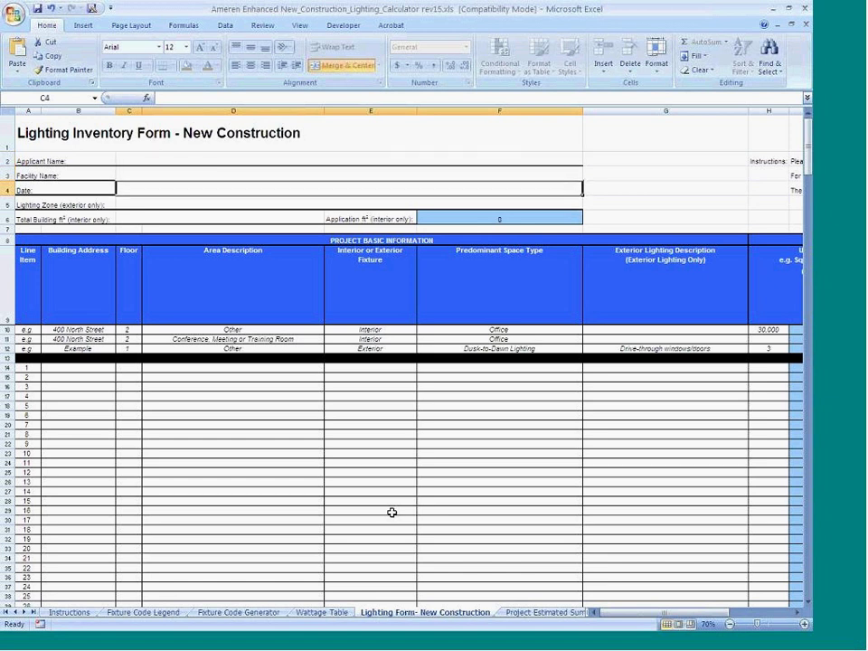
pyautogui.press('Return')
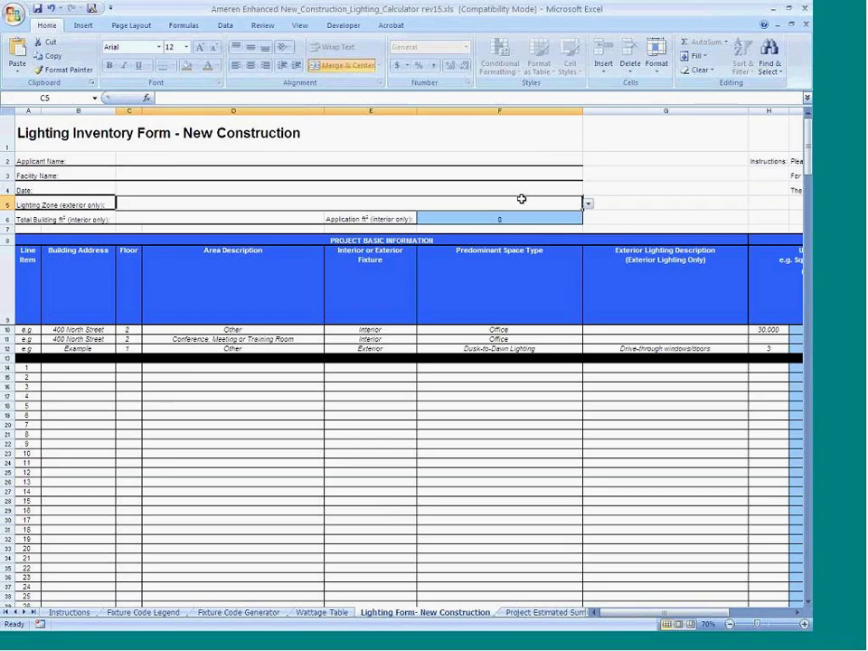
pyautogui.scroll(1, 521, 198)
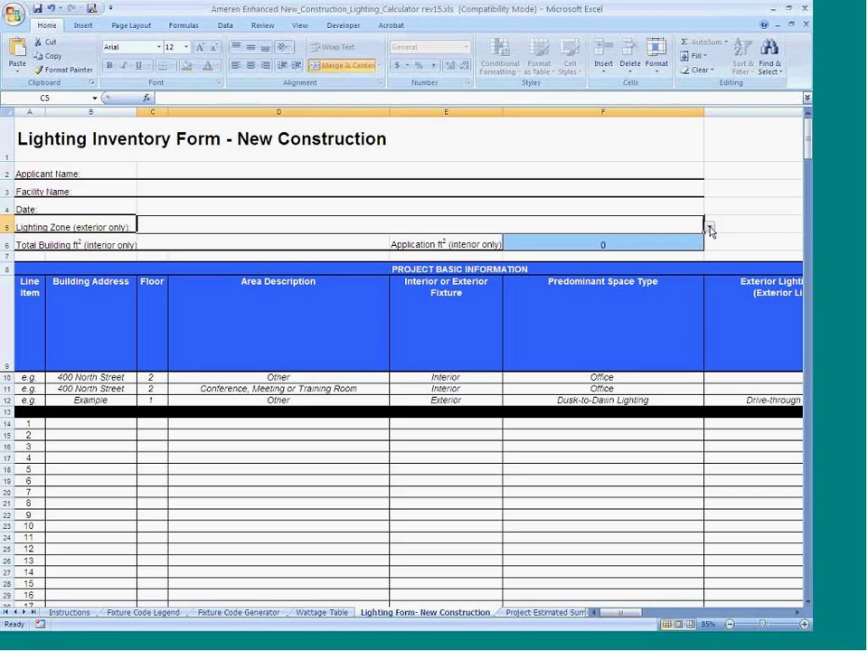
pyautogui.click(710, 227)
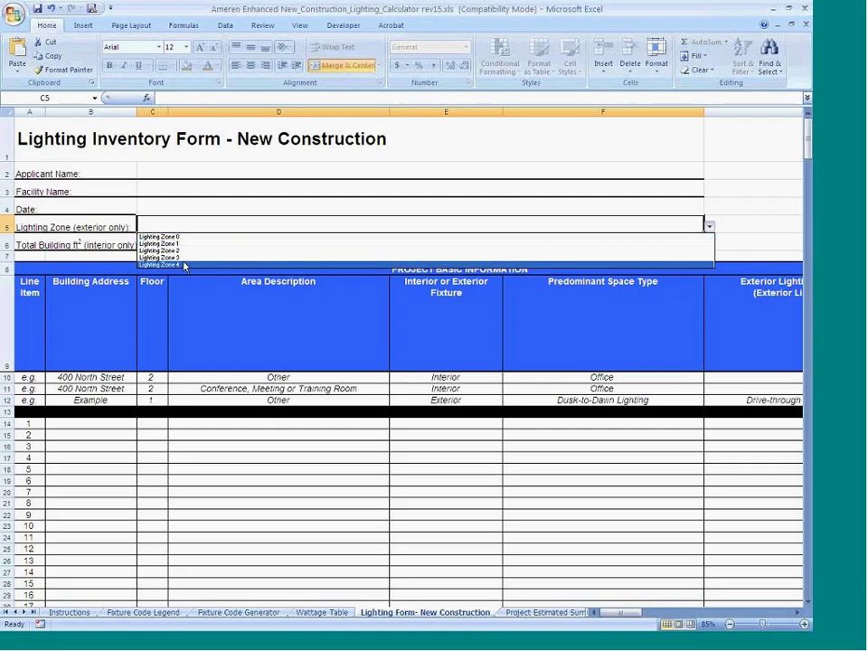
pyautogui.click(241, 226)
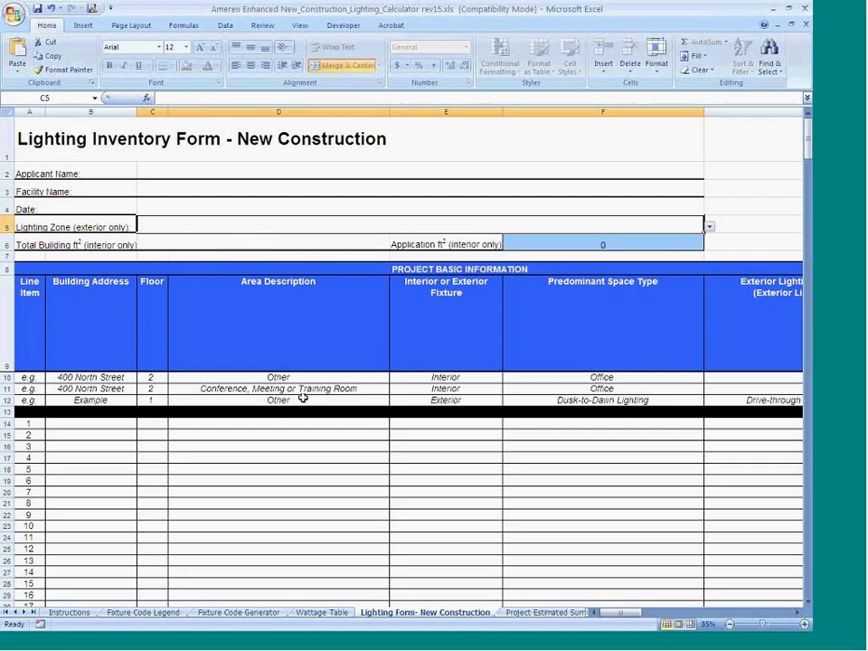
# Consult the lighting zone definitions in the Instructions and set the form's exterior lighting zone to Lighting Zone 3.
pyautogui.click(70, 615)
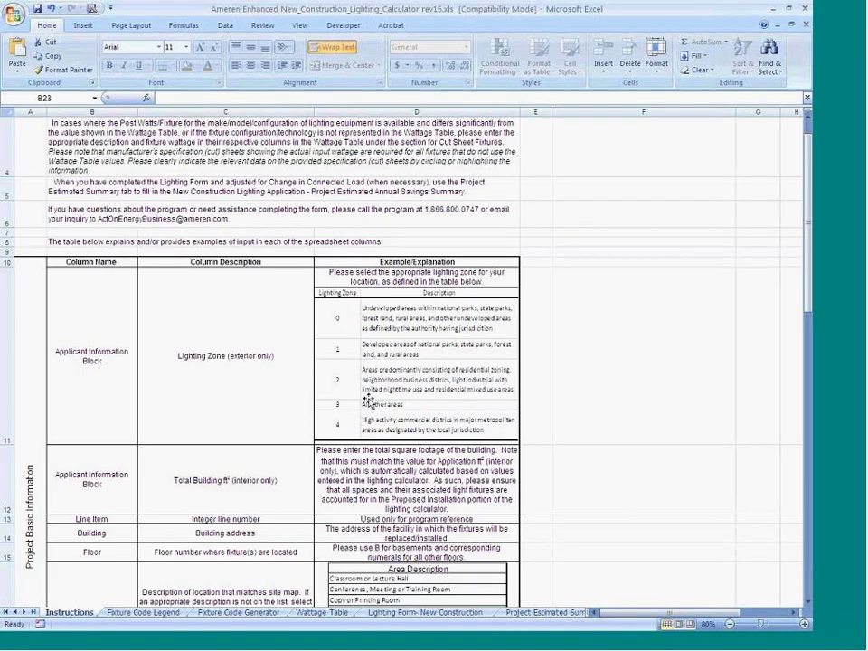
pyautogui.click(427, 613)
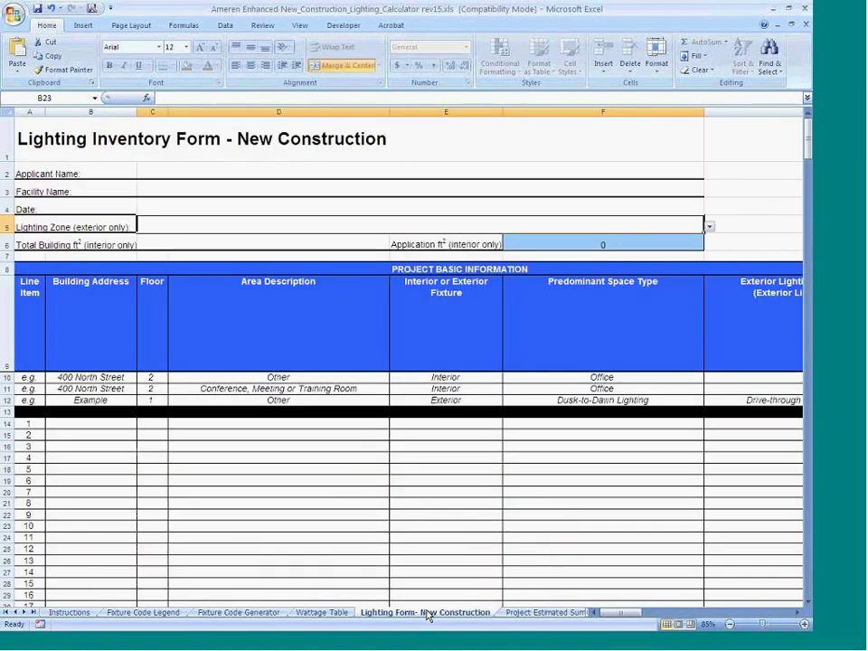
pyautogui.click(710, 227)
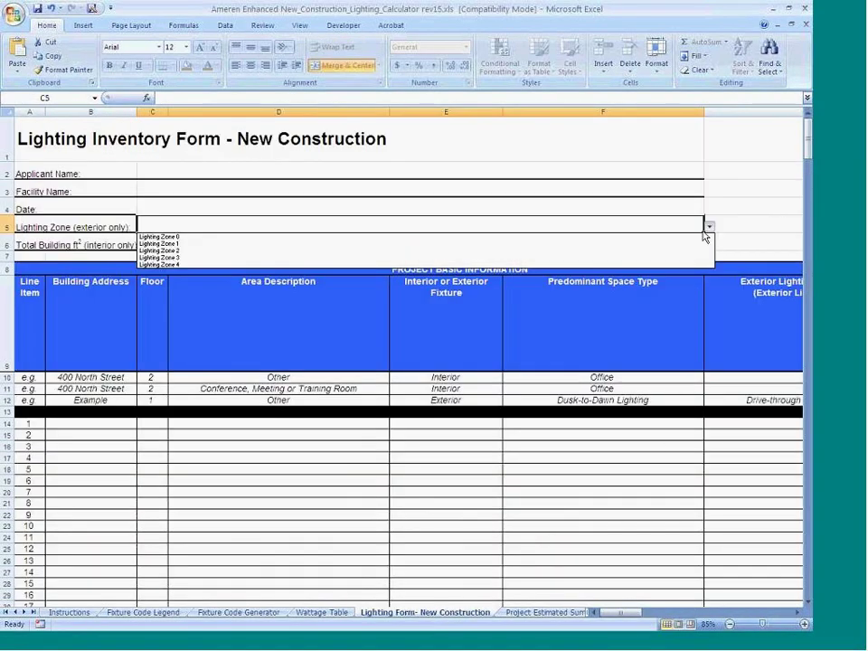
pyautogui.click(665, 262)
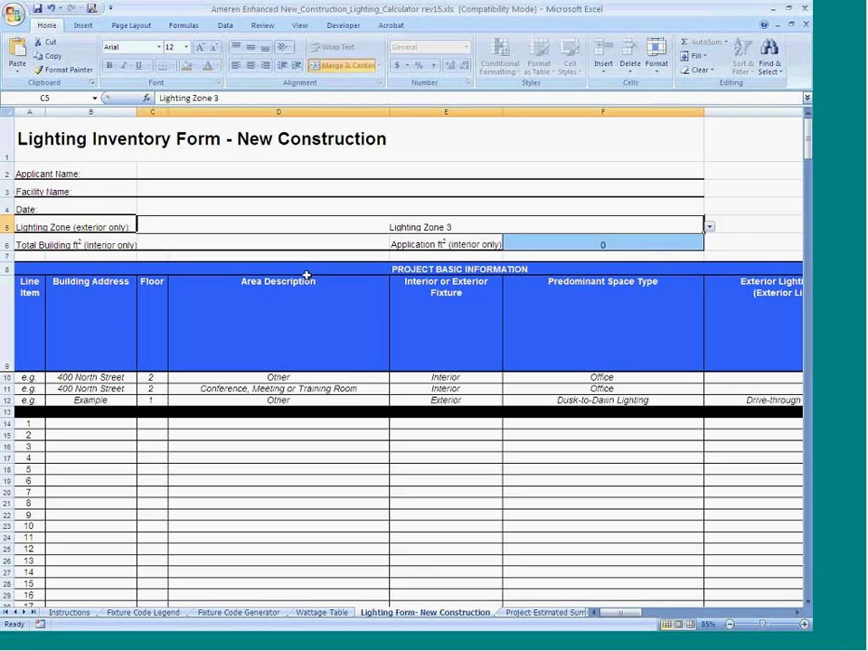
# Enter 50000 as the total interior building square footage in the lighting form.
pyautogui.click(208, 239)
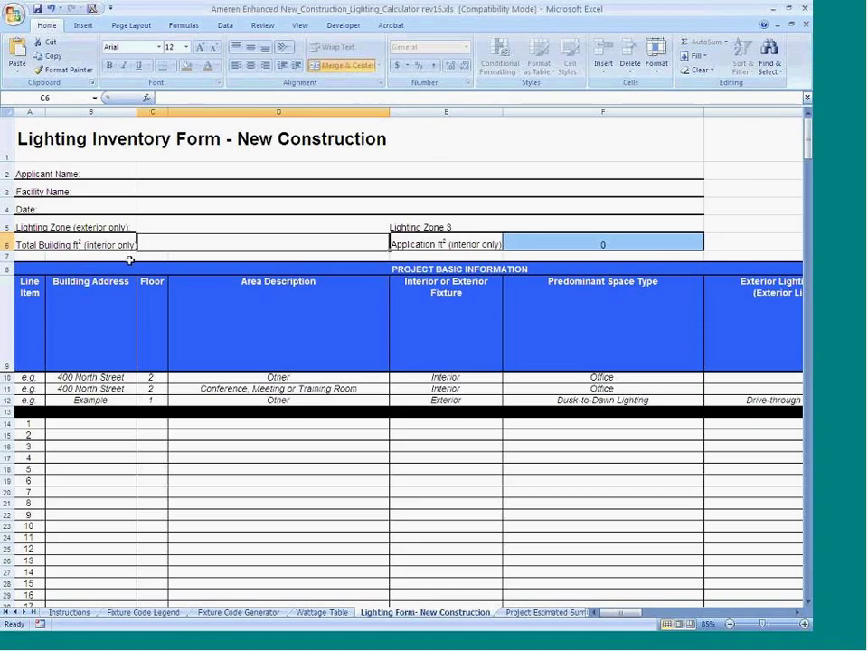
pyautogui.write('50000')
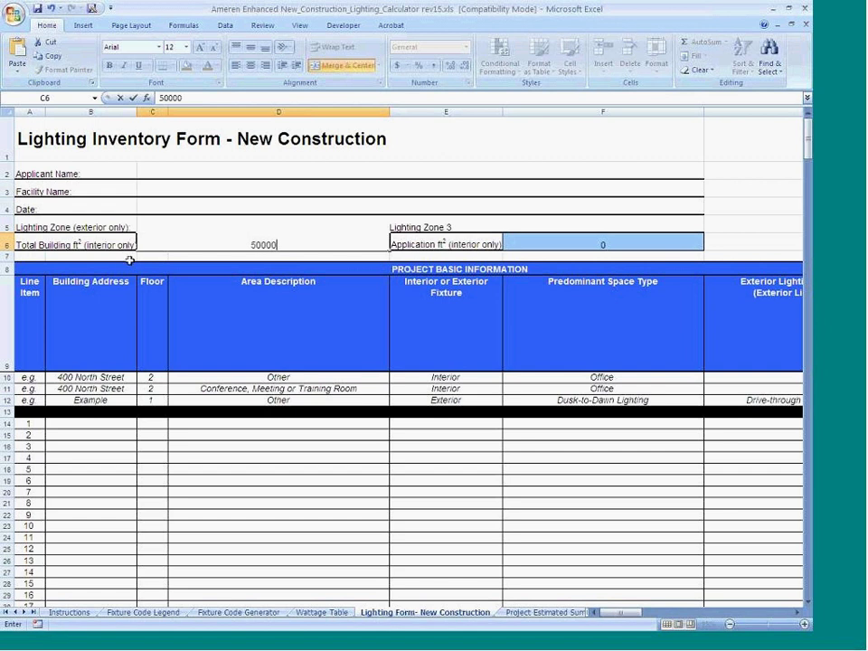
pyautogui.press('Return')
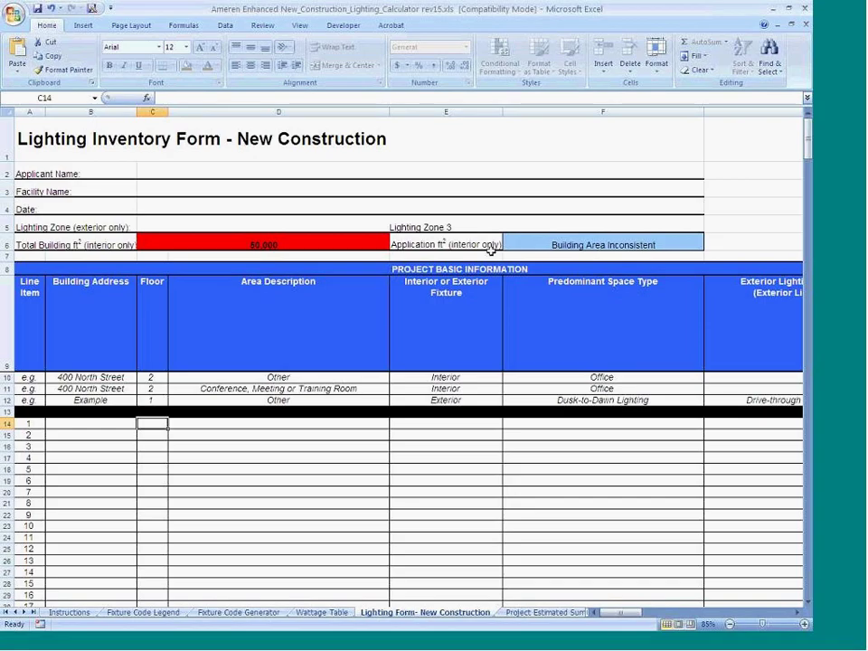
pyautogui.click(298, 244)
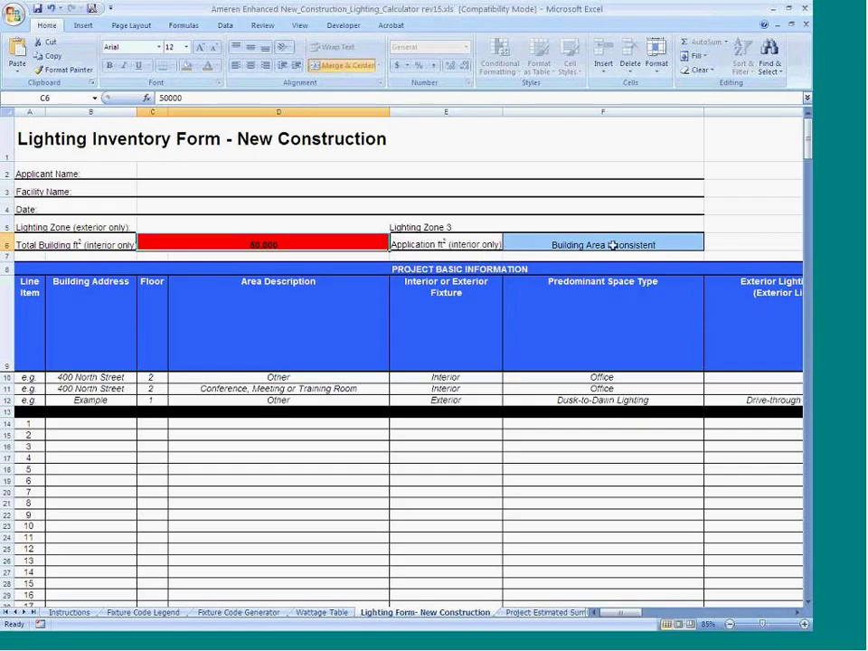
# Enter the building address and floor 1 for line item 1 of the lighting inventory.
pyautogui.click(118, 421)
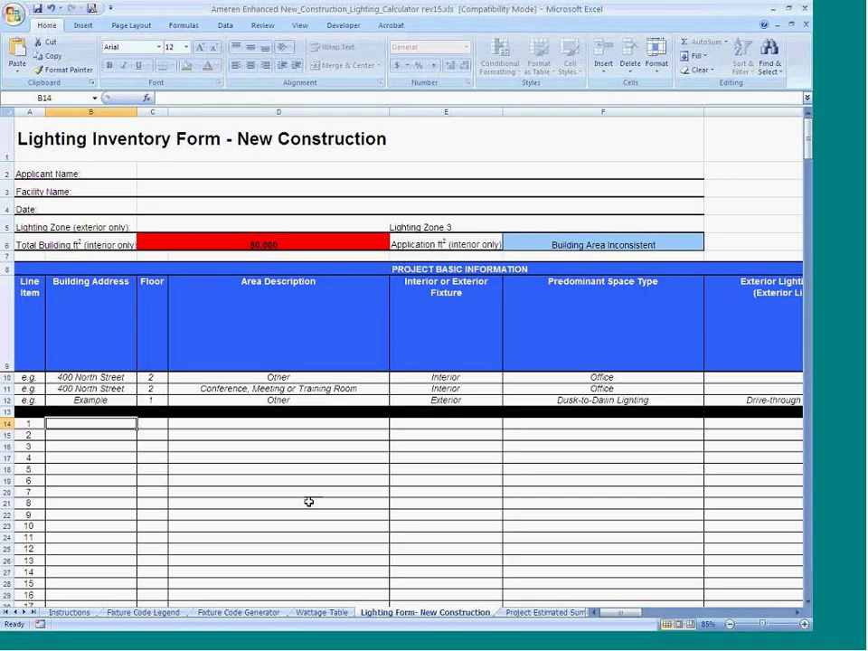
pyautogui.scroll(-1, 256, 488)
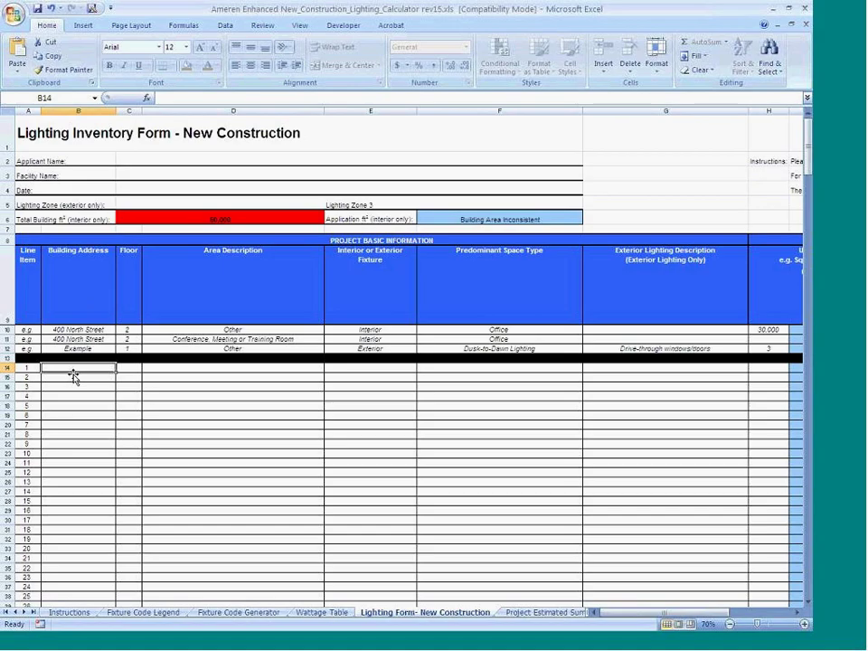
pyautogui.write('123 Fake sS')
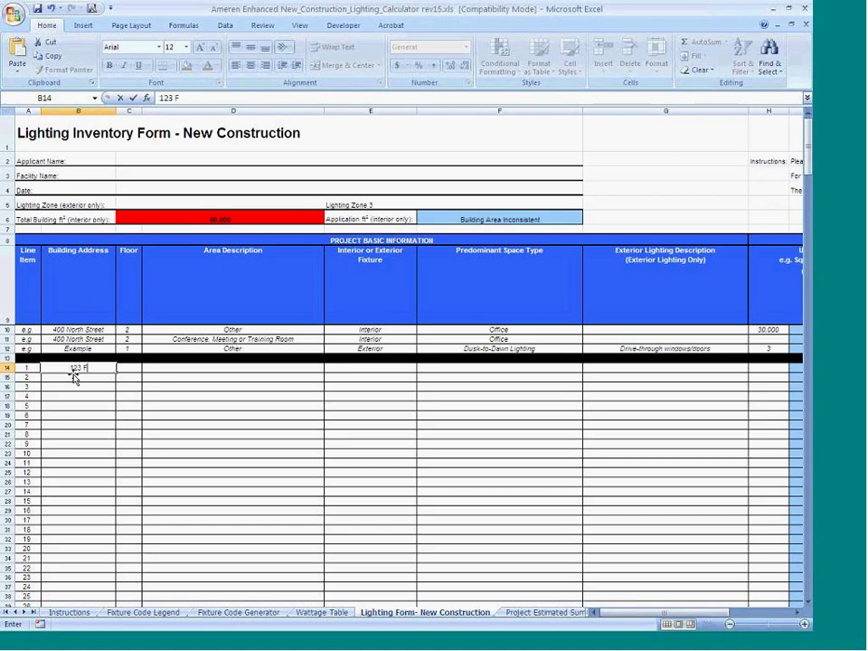
pyautogui.press('BackSpace')
pyautogui.press('BackSpace')
pyautogui.write('St')
pyautogui.press('Tab')
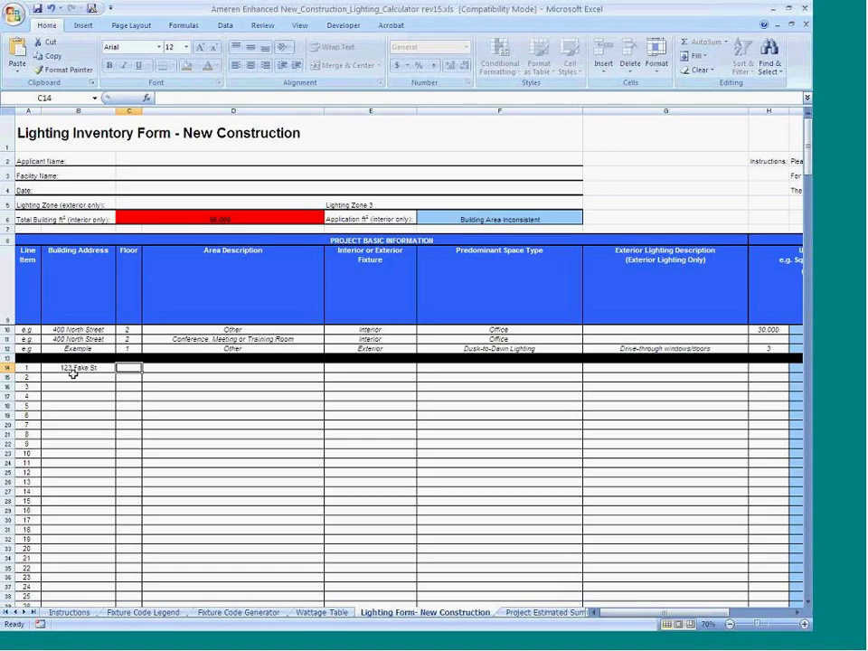
pyautogui.write('1')
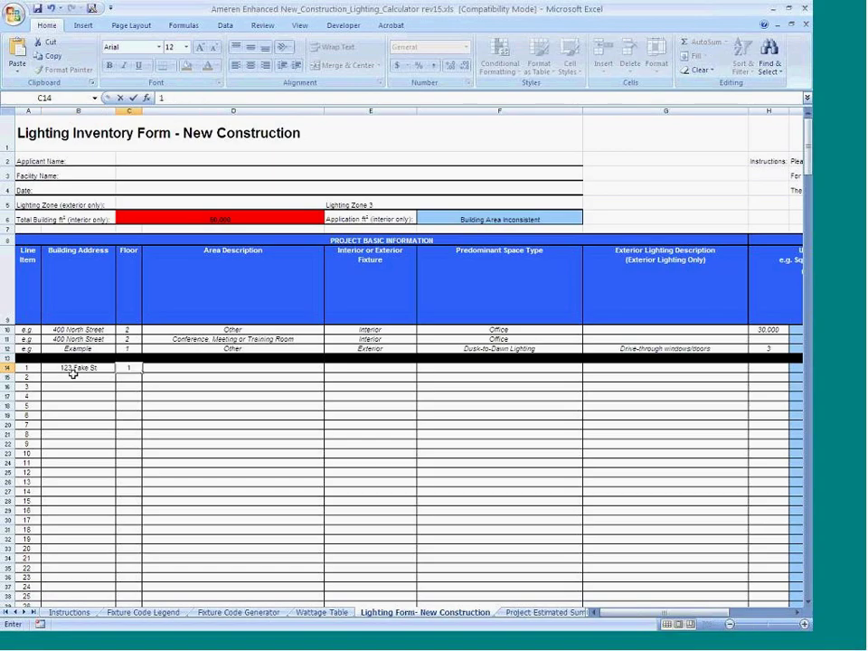
pyautogui.press('Tab')
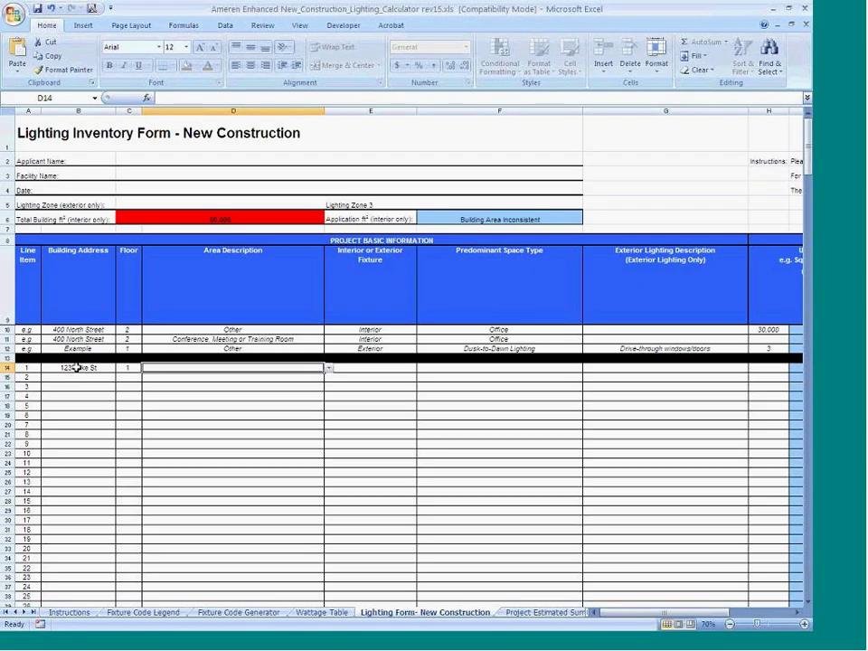
# Set the area description of line item 1 to Other.
pyautogui.click(330, 371)
pyautogui.click(330, 371)
pyautogui.scroll(1, 267, 376)
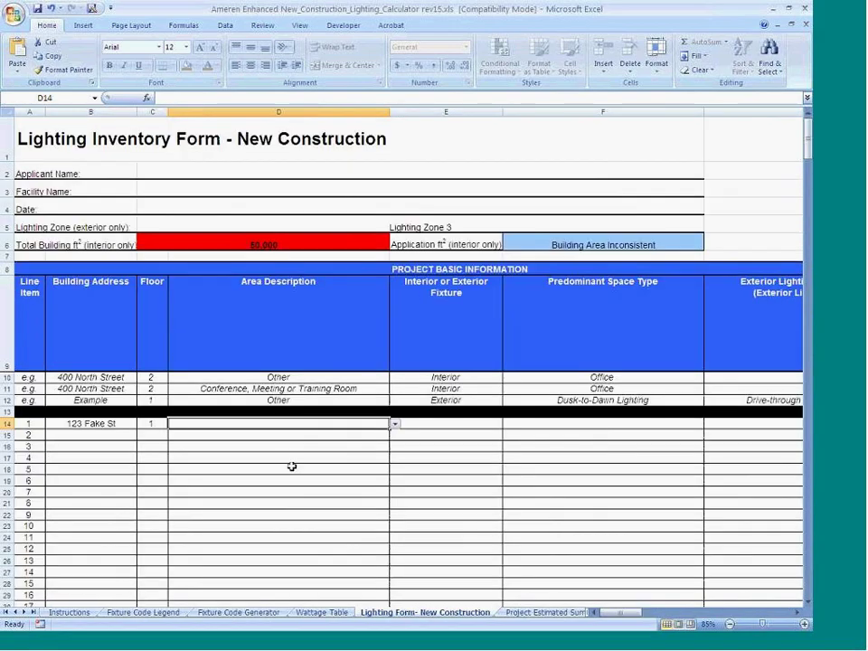
pyautogui.scroll(1, 439, 452)
pyautogui.scroll(1, 439, 452)
pyautogui.click(462, 479)
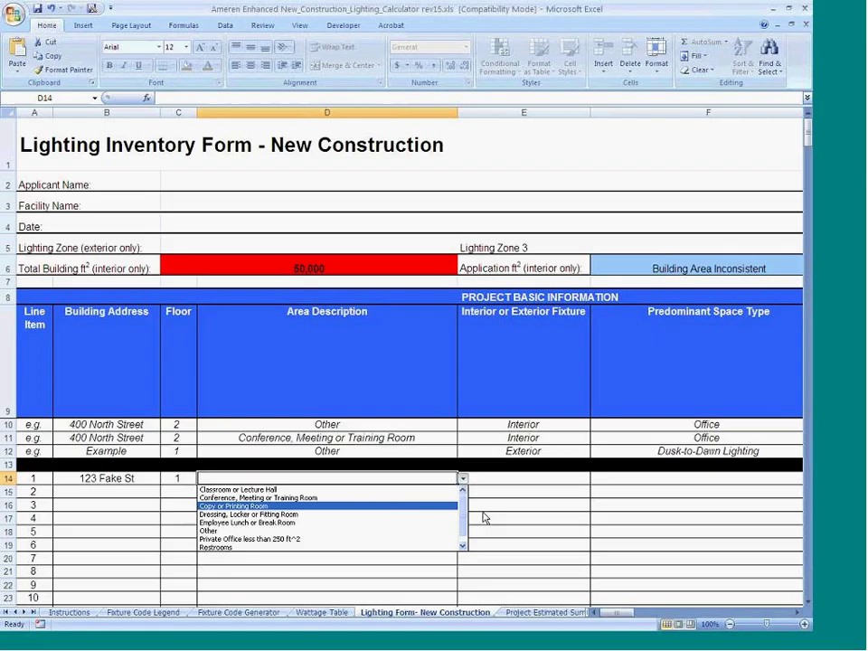
pyautogui.scroll(-1, 466, 532)
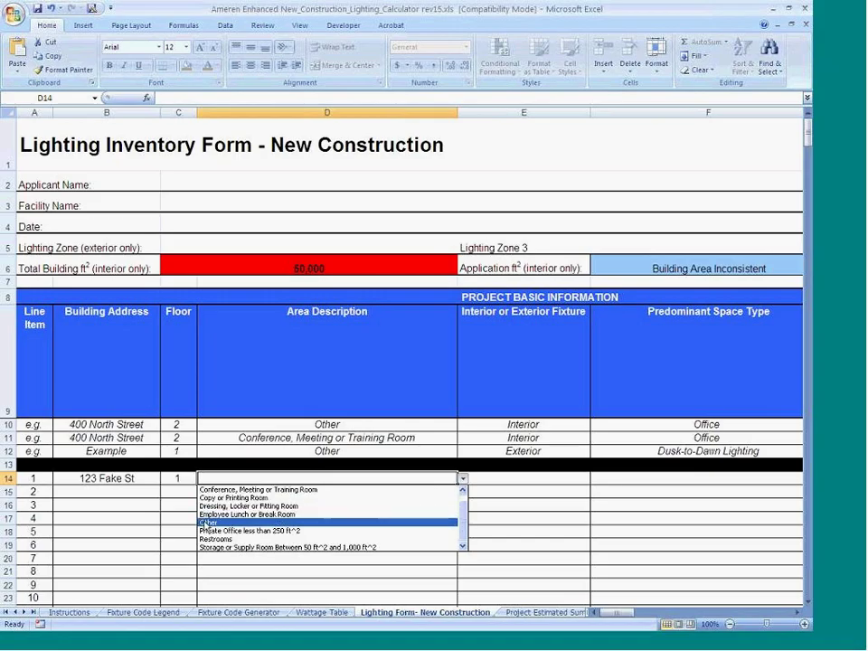
pyautogui.click(228, 524)
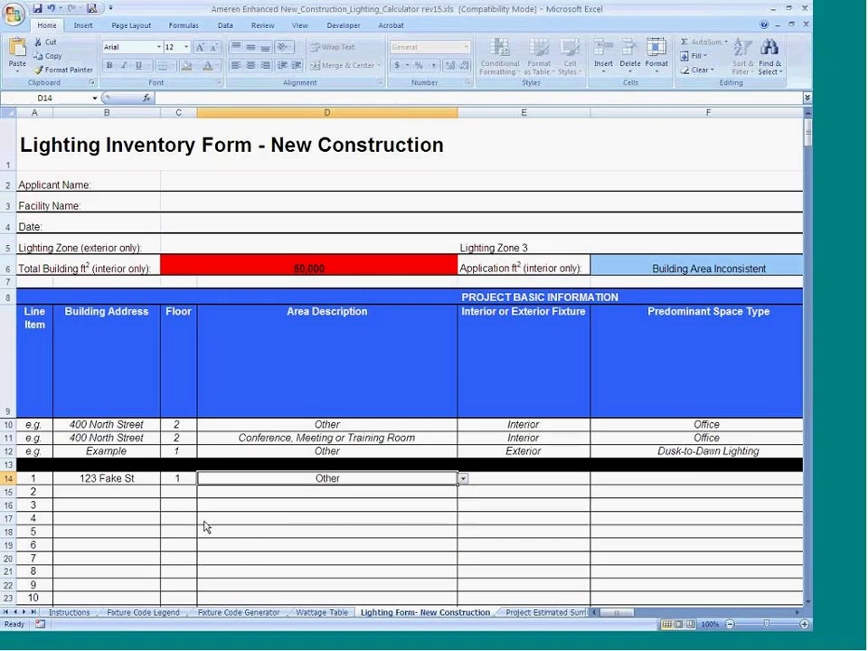
pyautogui.click(508, 492)
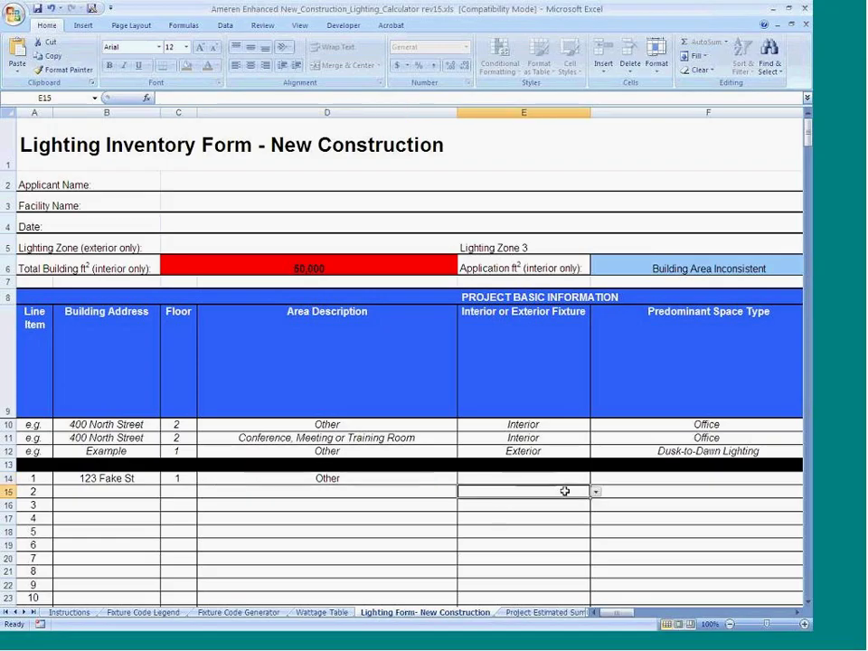
# Set the Interior or Exterior Fixture entry of line item 1 to Interior.
pyautogui.scroll(-1, 563, 488)
pyautogui.click(479, 423)
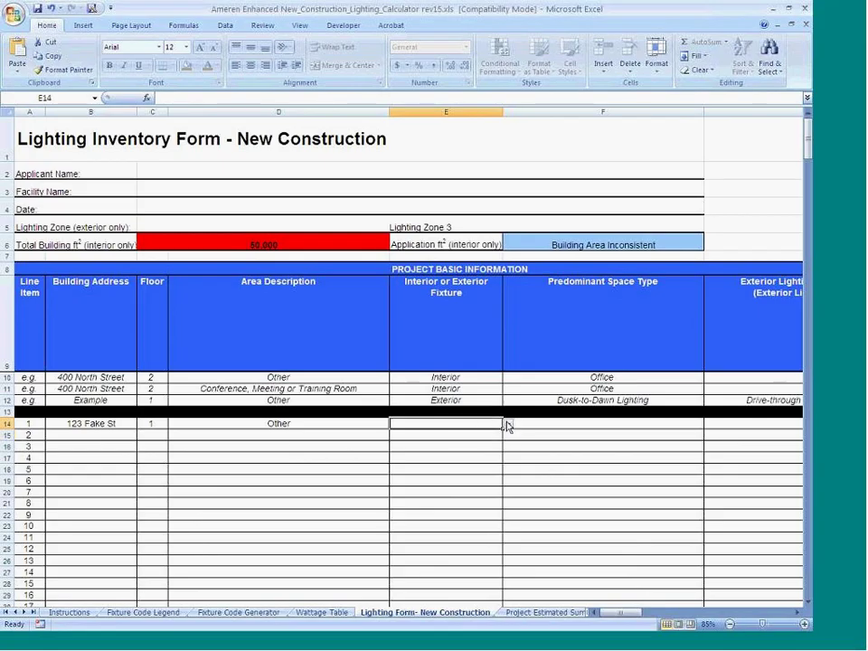
pyautogui.click(508, 426)
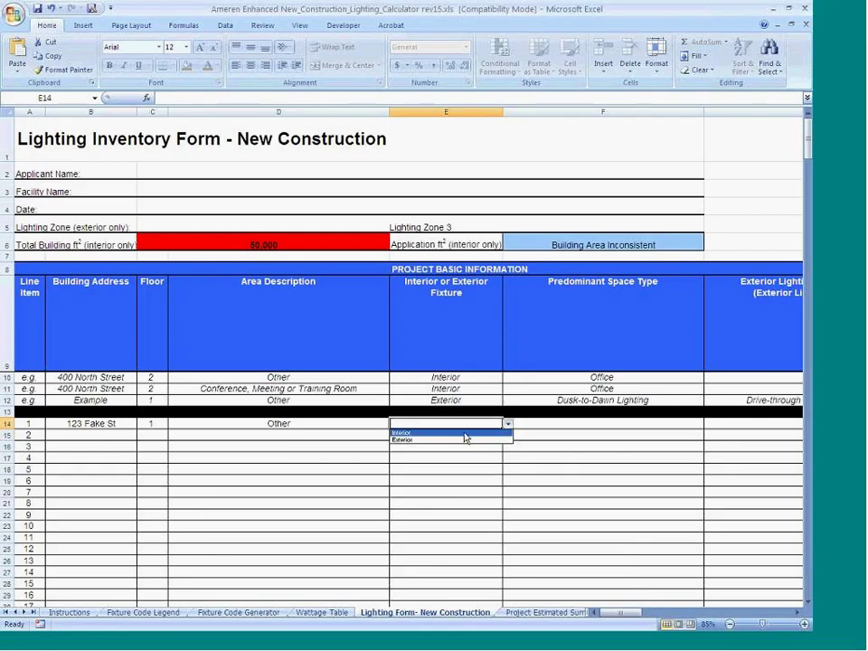
pyautogui.click(415, 433)
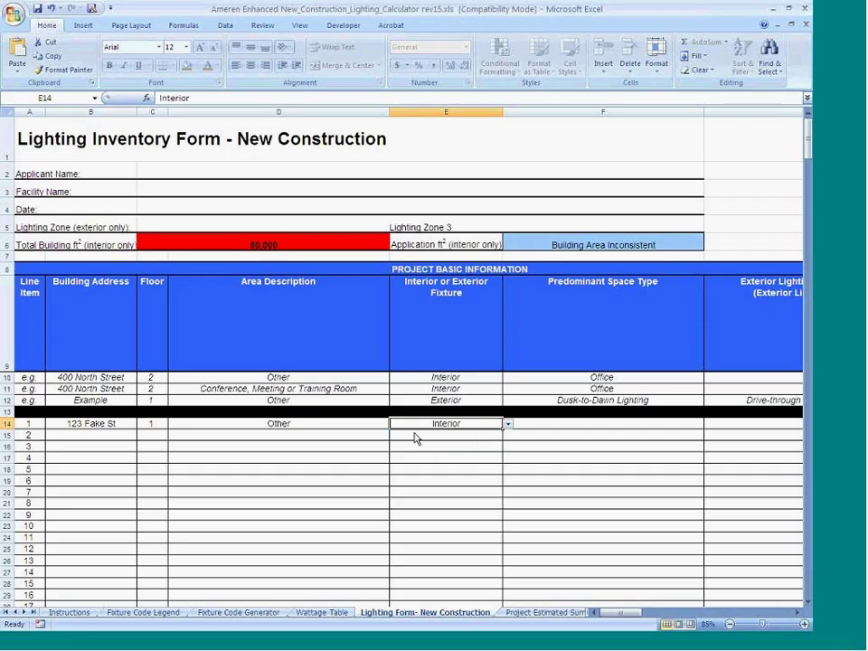
# Look through the available predominant space types and set line item 1 to Office.
pyautogui.click(566, 425)
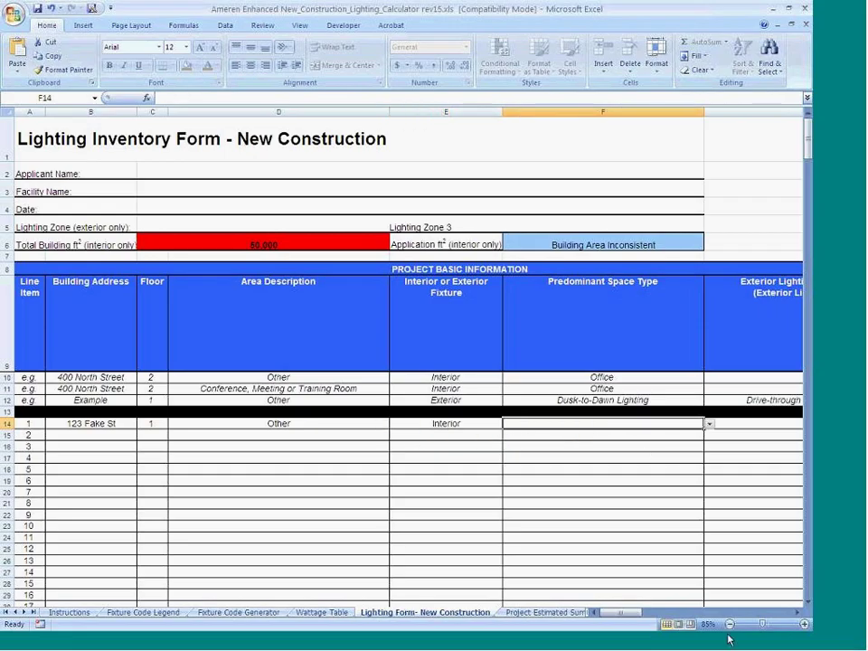
pyautogui.click(799, 613)
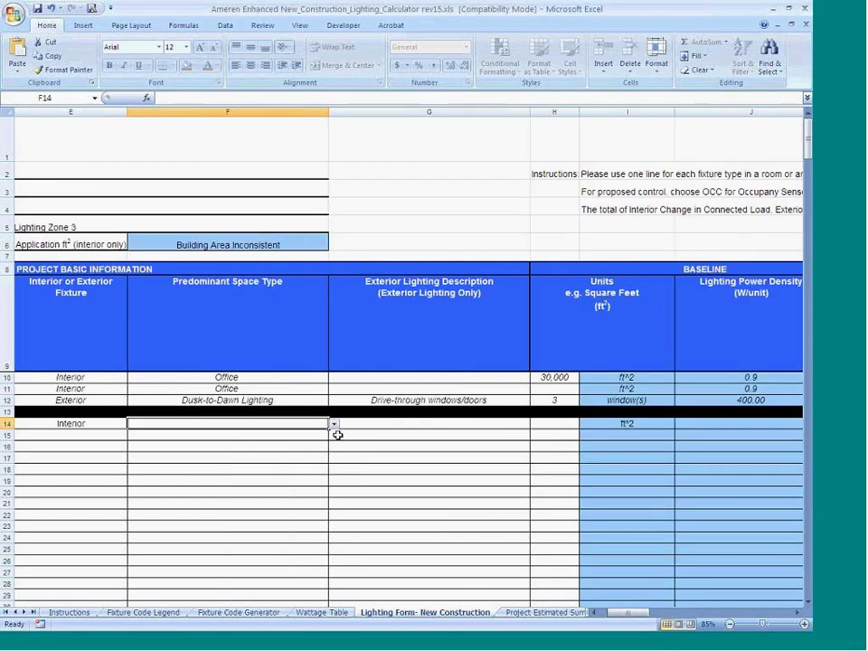
pyautogui.click(335, 424)
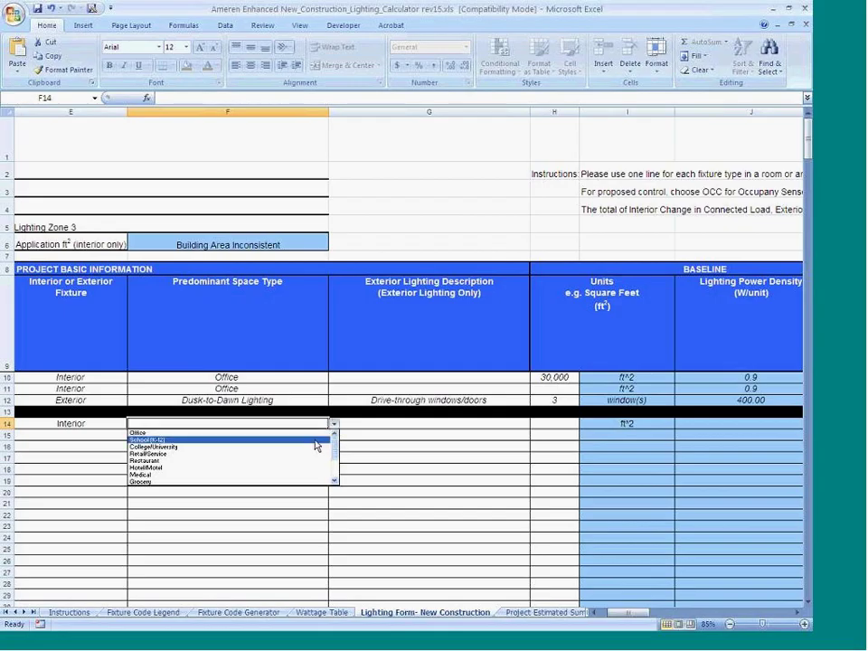
pyautogui.moveTo(332, 449); pyautogui.dragTo(334, 475)
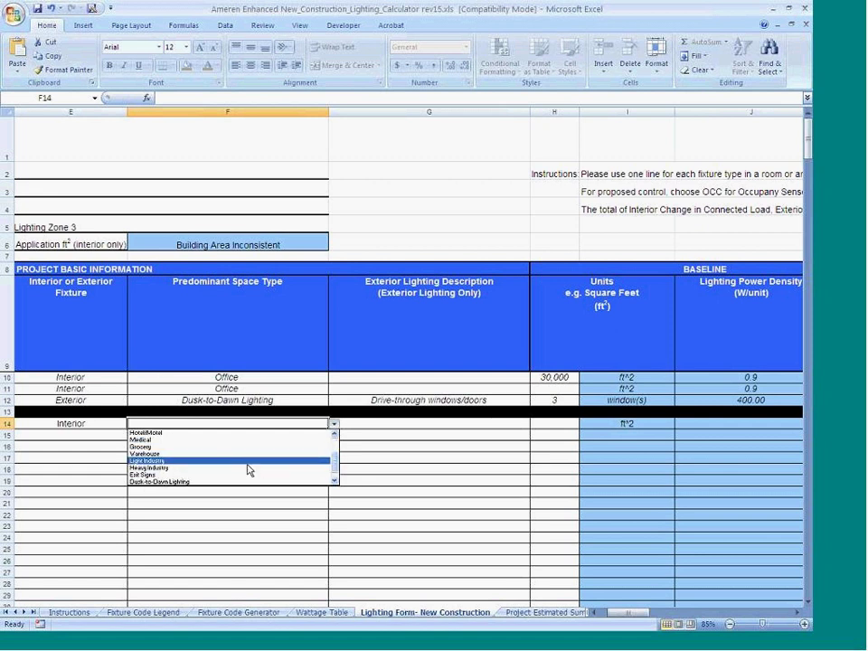
pyautogui.moveTo(335, 463); pyautogui.dragTo(332, 469)
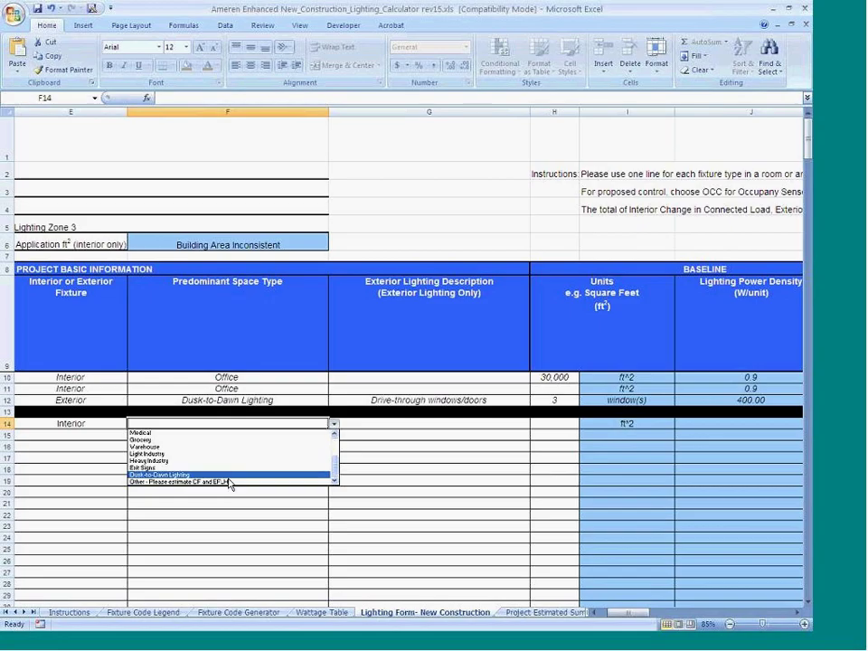
pyautogui.moveTo(334, 474); pyautogui.dragTo(335, 452)
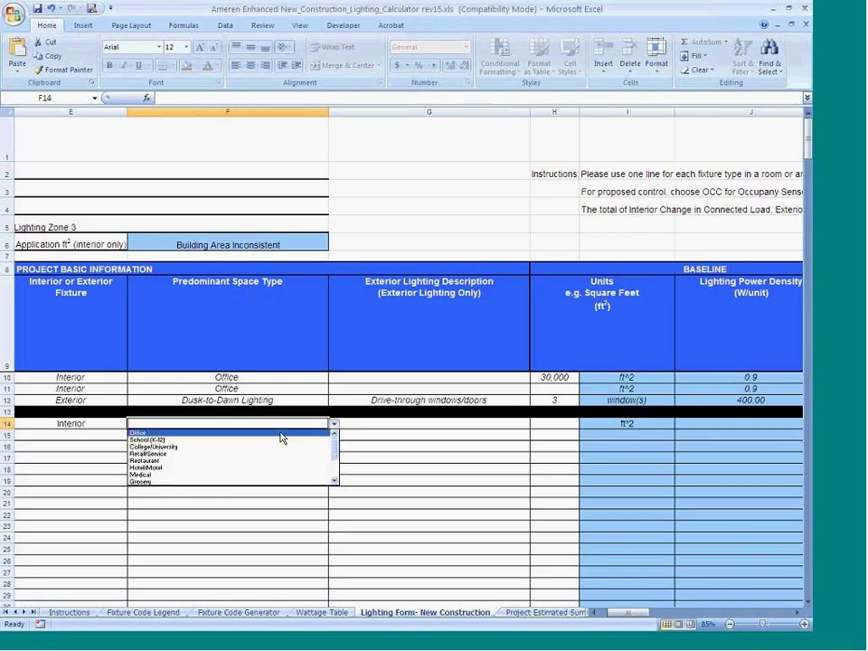
pyautogui.click(136, 434)
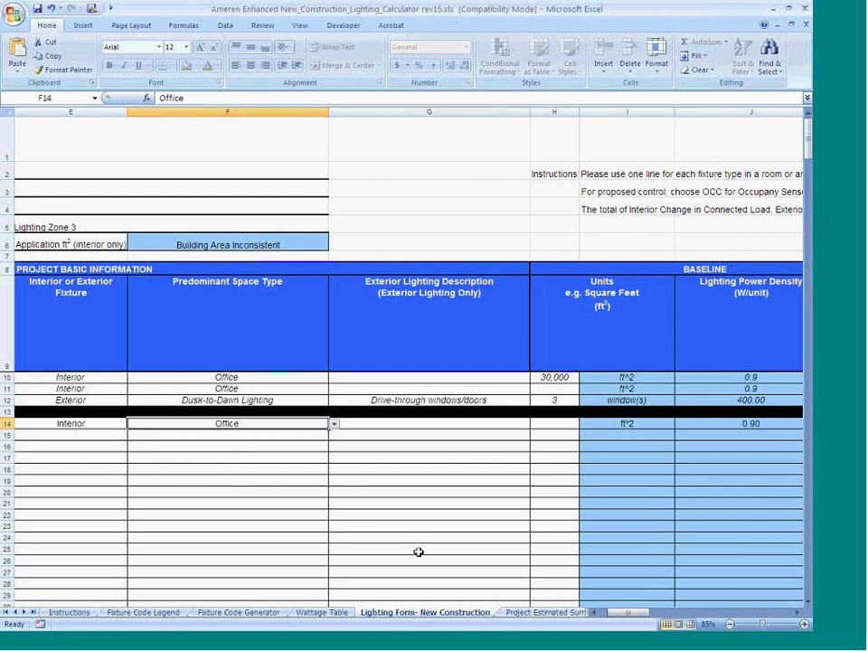
# Leave the exterior lighting description of line item 1 blank and enter 40000 square feet as its baseline units.
pyautogui.click(433, 426)
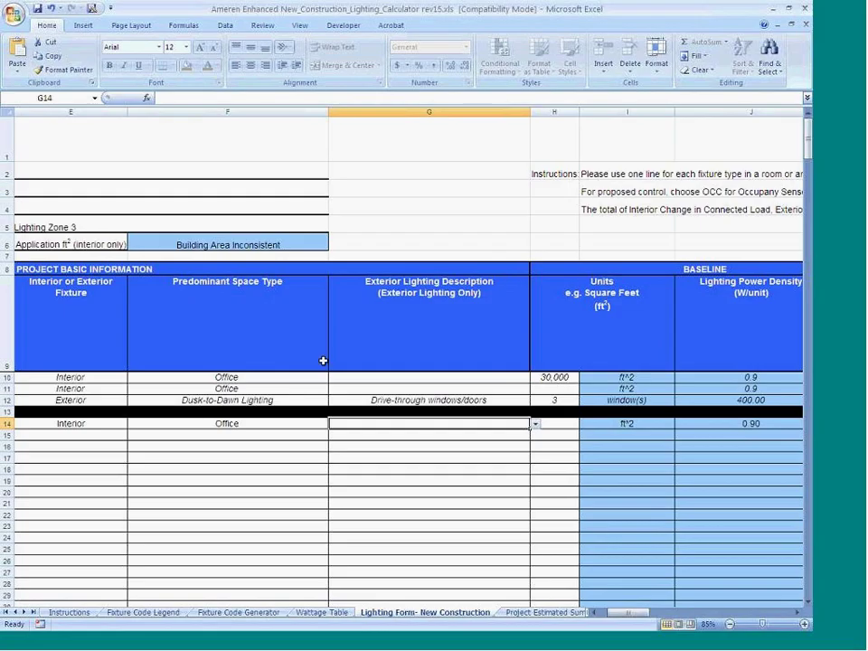
pyautogui.click(561, 423)
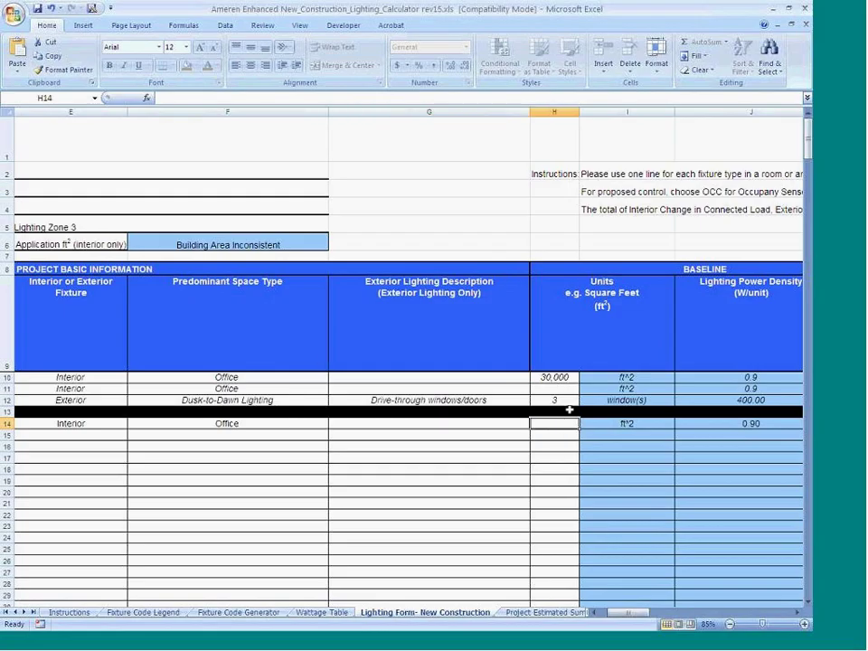
pyautogui.click(798, 614)
pyautogui.click(798, 614)
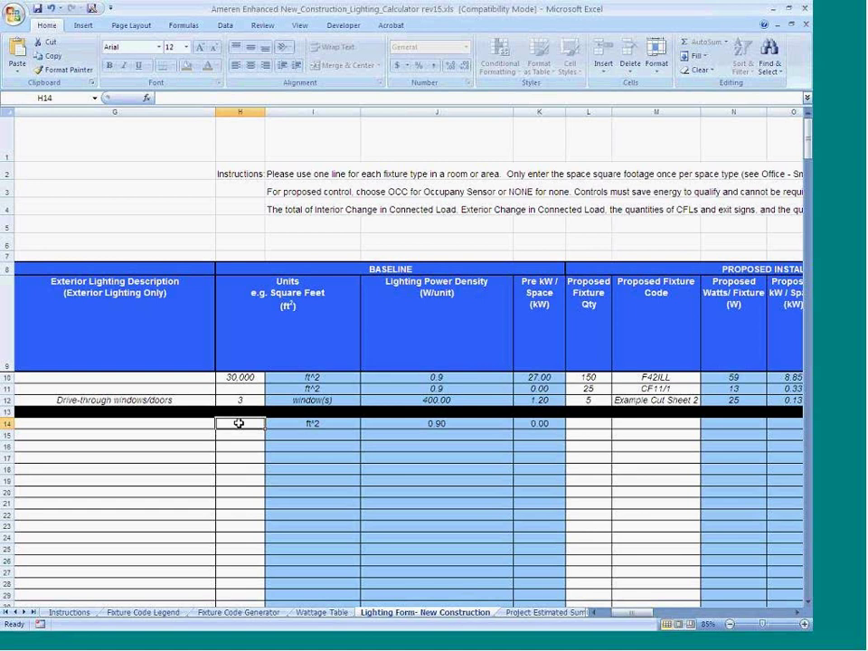
pyautogui.write('40')
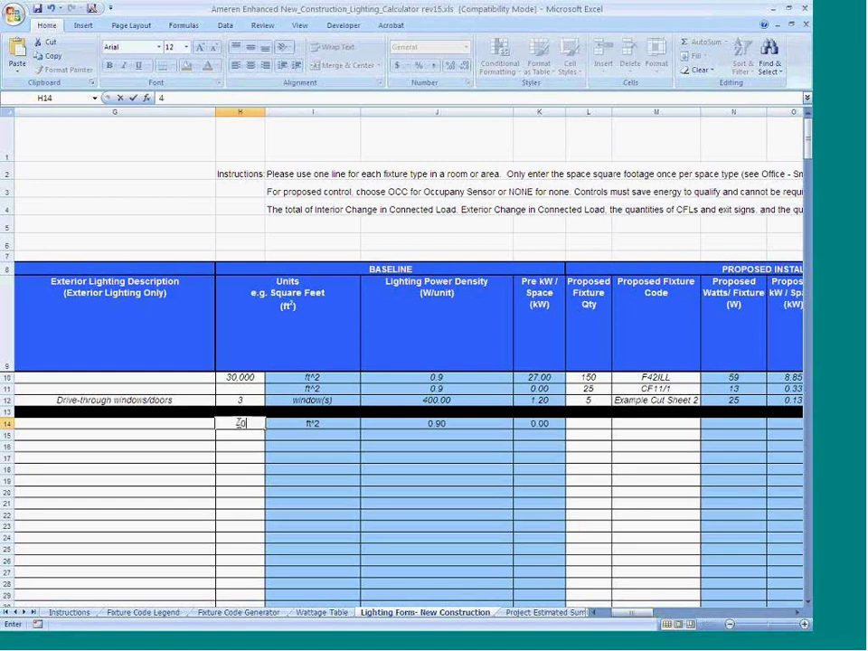
pyautogui.write('000')
pyautogui.click(239, 423)
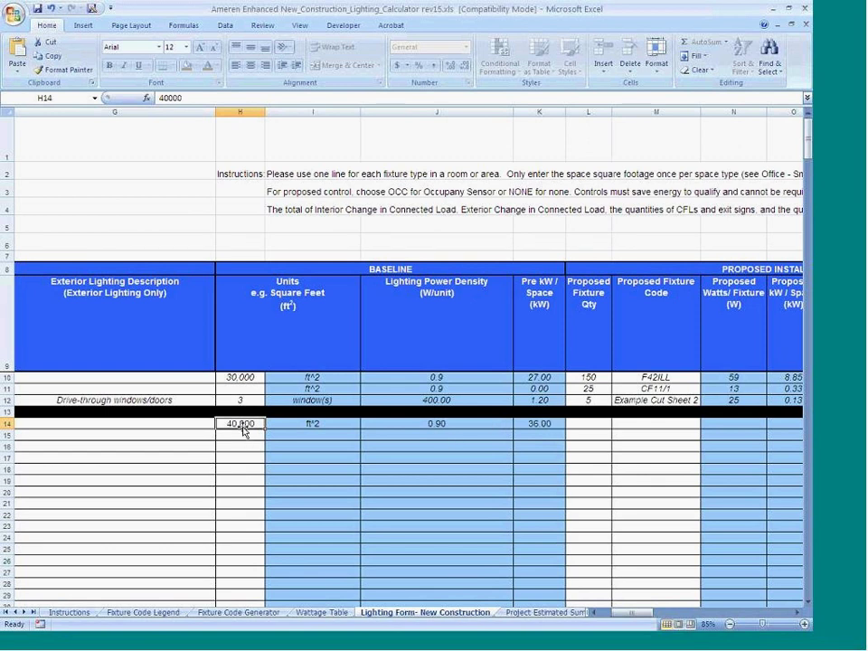
# In the Fixture Code Generator, set the linear fluorescent fixture to 4 Feet (48 Inches) lamp length and 2 Lamps.
pyautogui.click(581, 425)
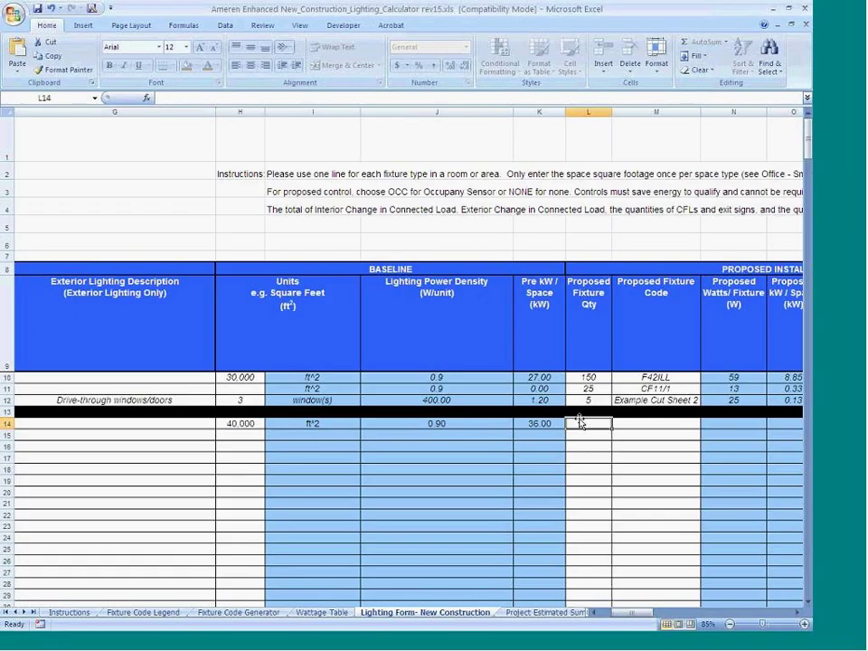
pyautogui.click(799, 618)
pyautogui.click(800, 617)
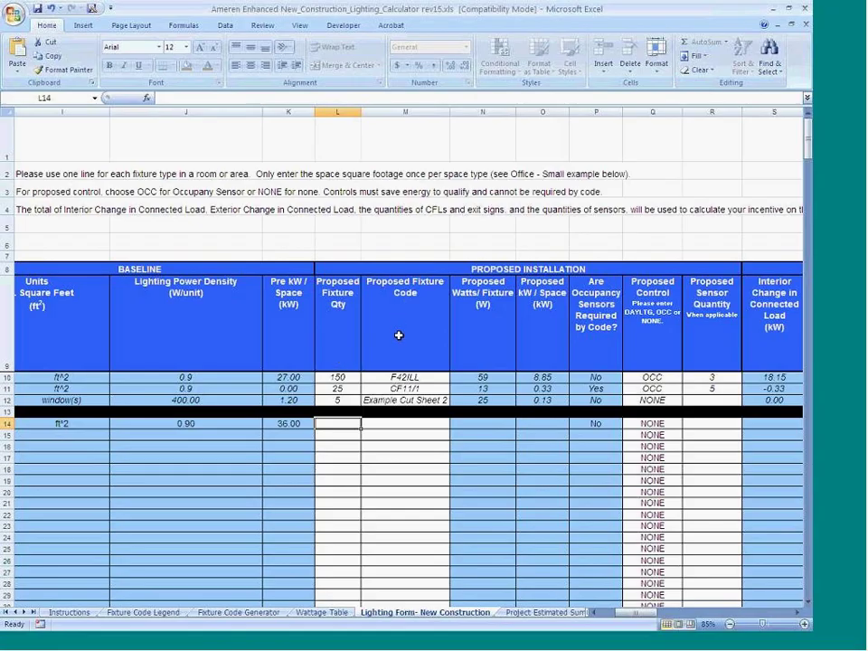
pyautogui.click(380, 426)
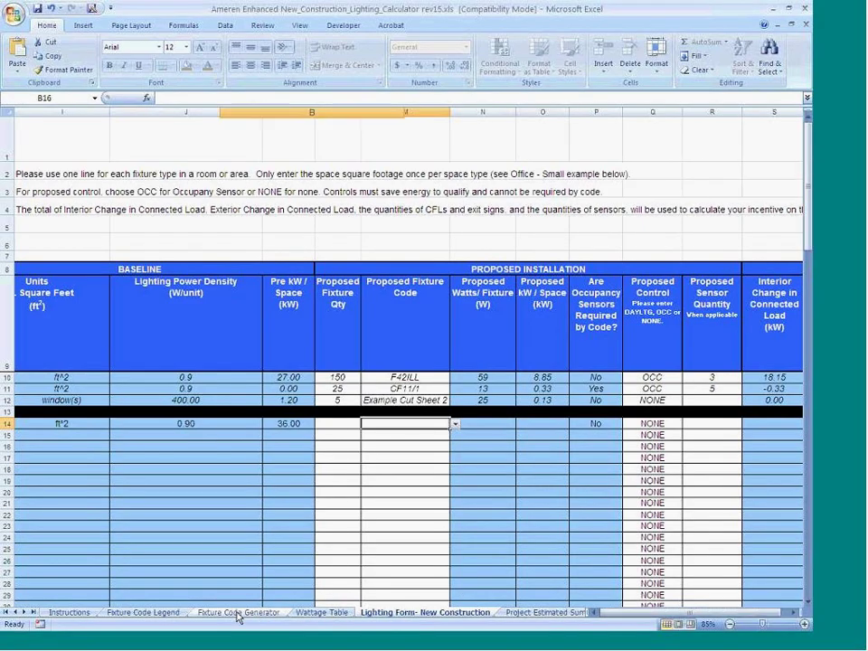
pyautogui.click(238, 617)
pyautogui.click(348, 221)
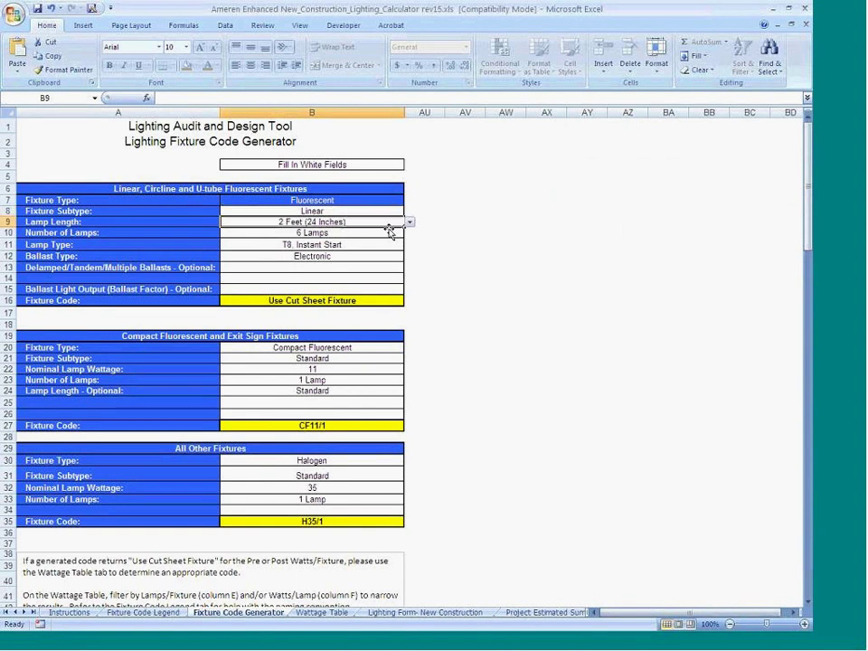
pyautogui.click(409, 221)
pyautogui.click(390, 257)
pyautogui.click(377, 232)
pyautogui.click(410, 233)
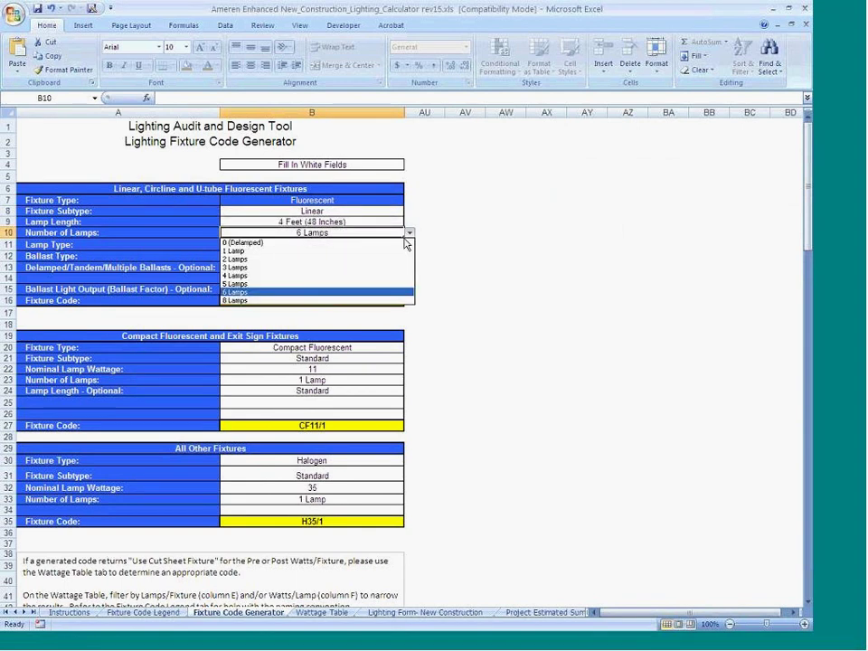
pyautogui.click(382, 259)
# Set the linear fluorescent's lamp type to T8, Instant Start, Super 28 Watt and its ballast light output to Reduced Light Output (Low Ballast Factor).
pyautogui.click(337, 244)
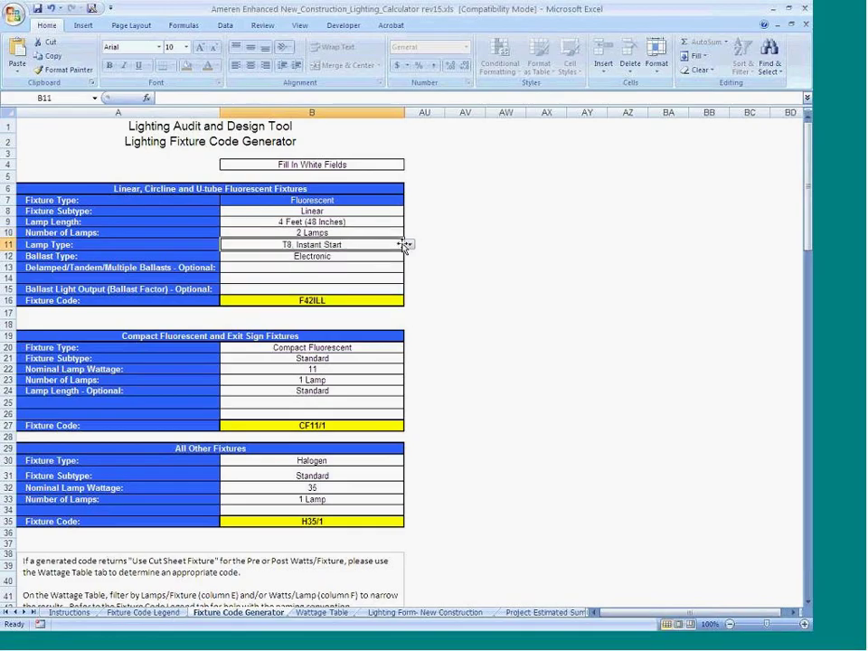
pyautogui.click(410, 244)
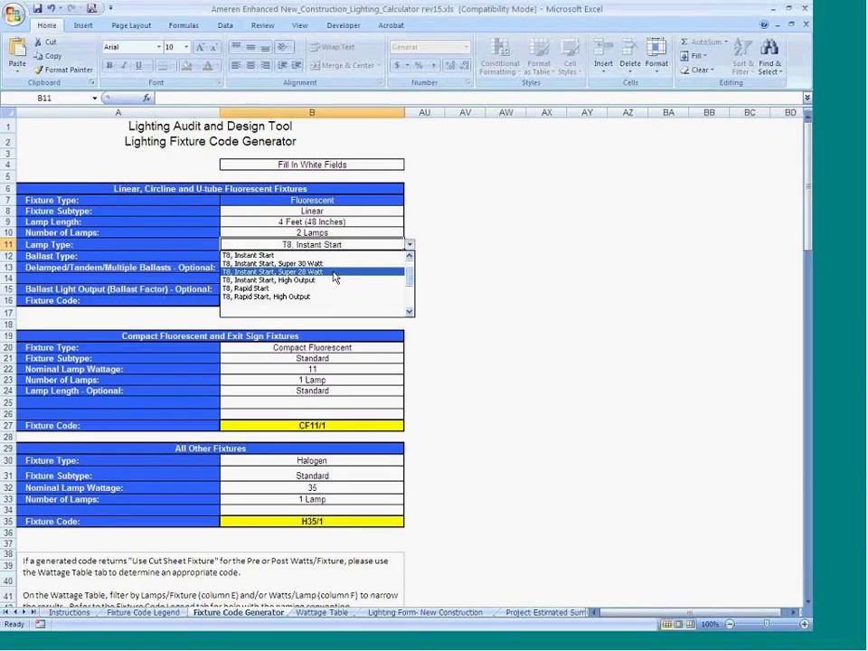
pyautogui.click(366, 272)
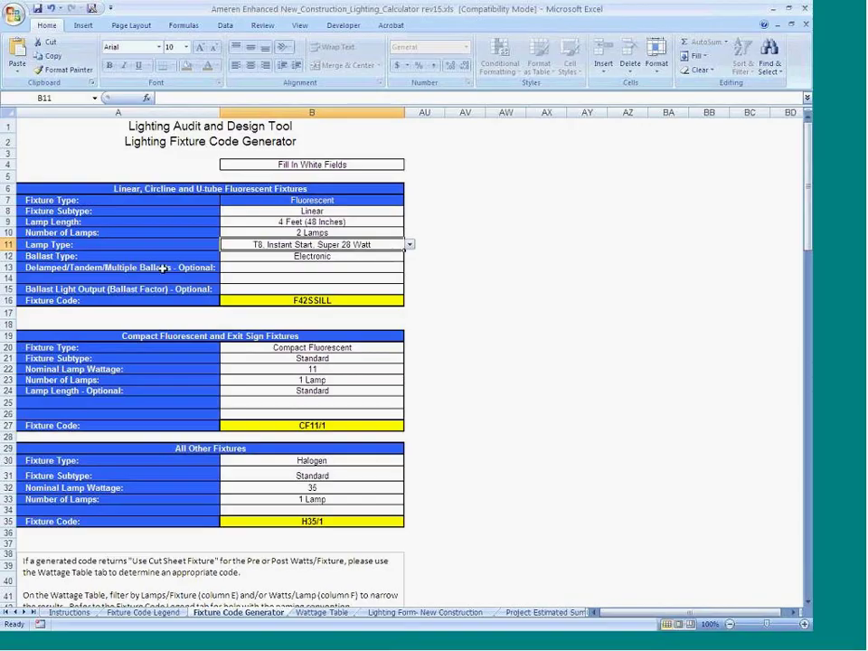
pyautogui.click(264, 289)
pyautogui.click(409, 291)
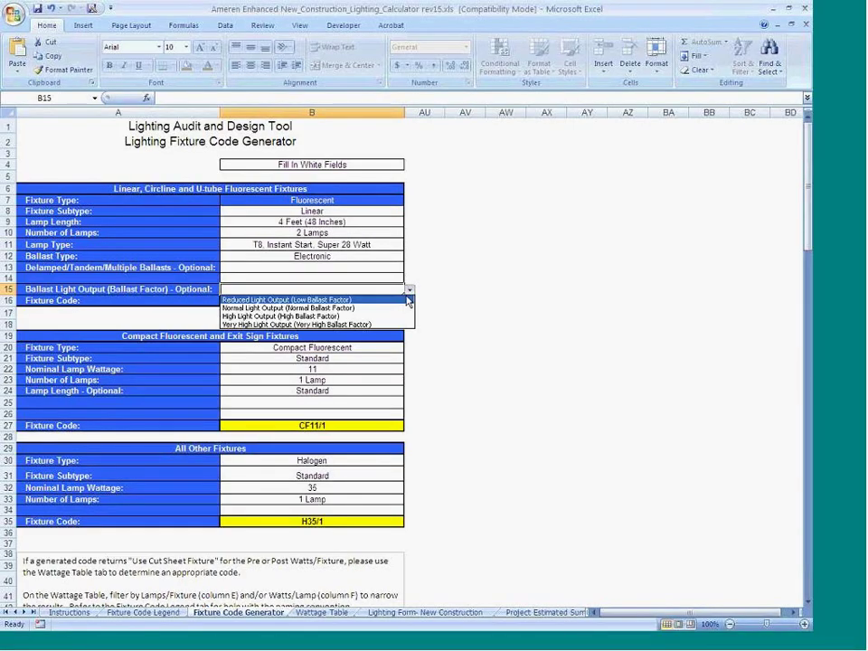
pyautogui.click(298, 297)
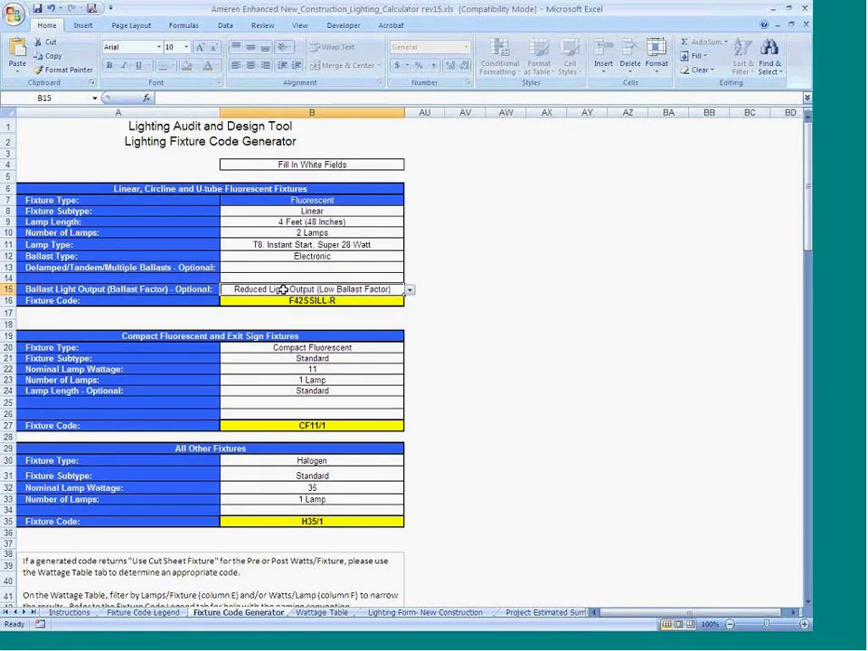
# Copy the generated linear fluorescent code F42SSILL-R and paste it as values into line item 1's Proposed Fixture Code on the lighting form.
pyautogui.press('Return')
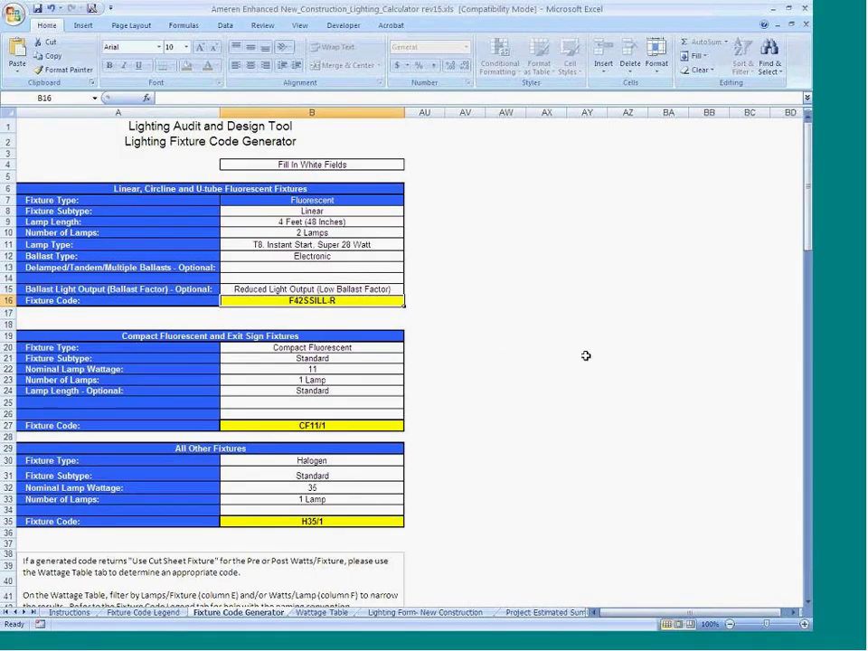
pyautogui.hotkey('ctrl', 'c')
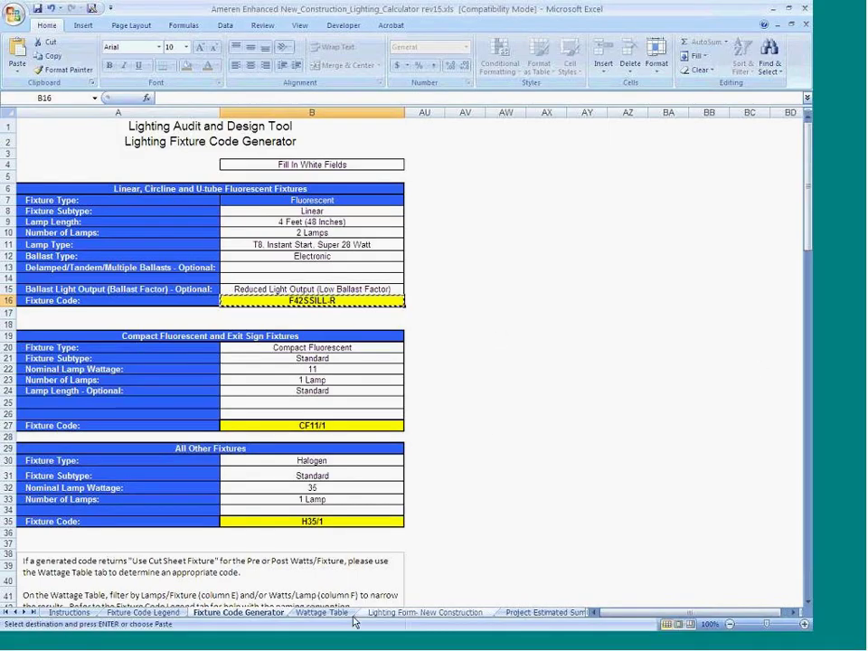
pyautogui.click(319, 613)
pyautogui.click(425, 612)
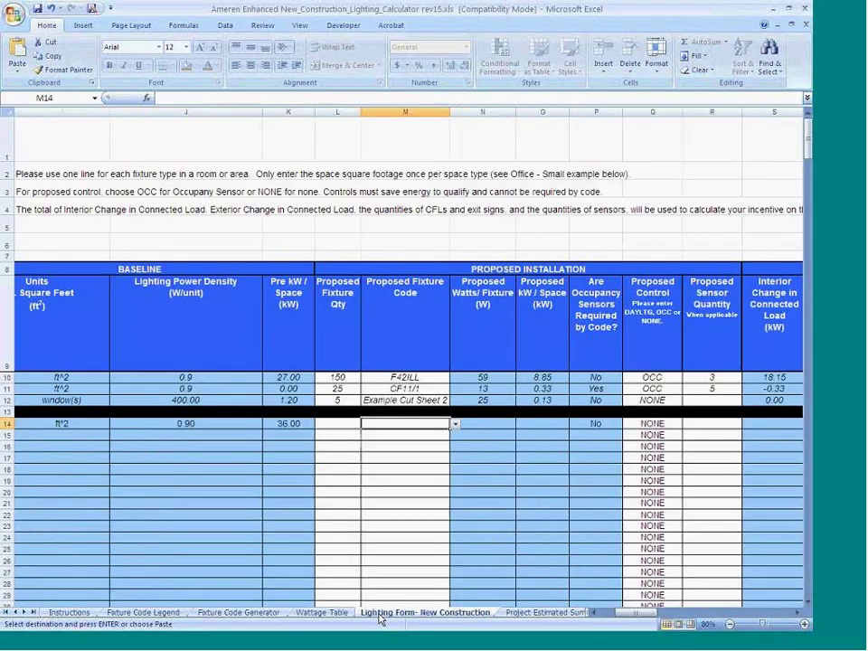
pyautogui.rightClick(406, 423)
pyautogui.press('s')
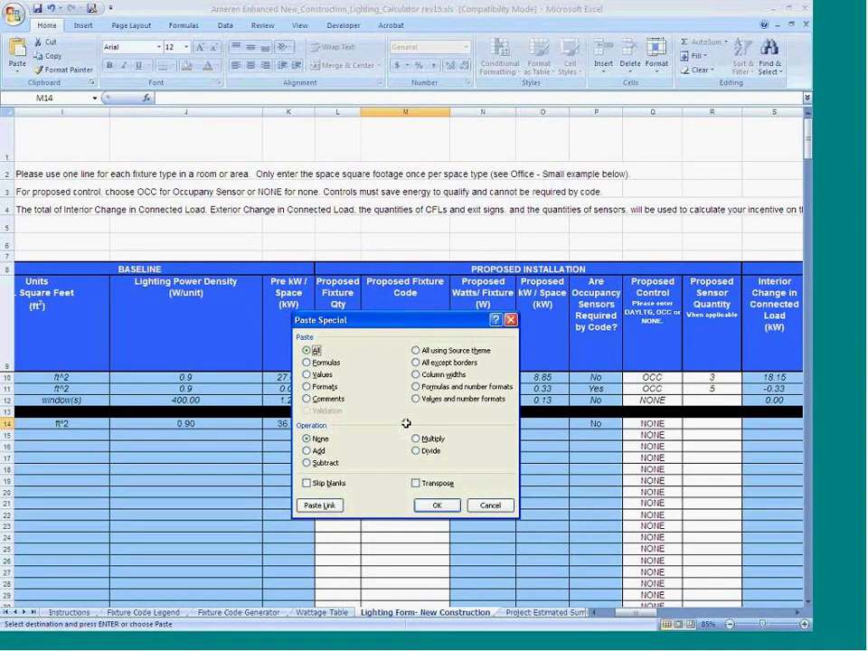
pyautogui.press('Return')
# Enter 250 as the proposed fixture quantity of line item 1.
pyautogui.click(341, 421)
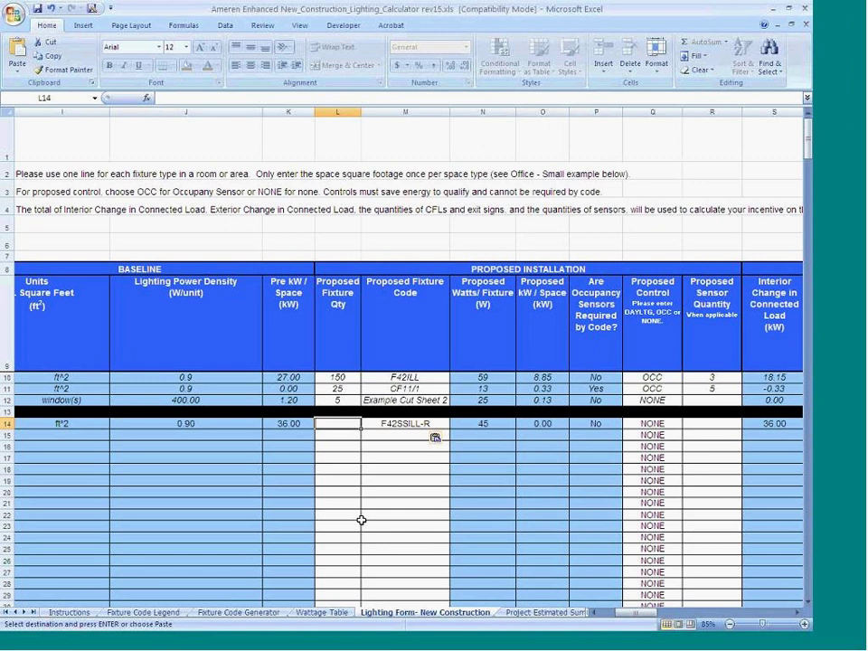
pyautogui.write('250')
pyautogui.press('Return')
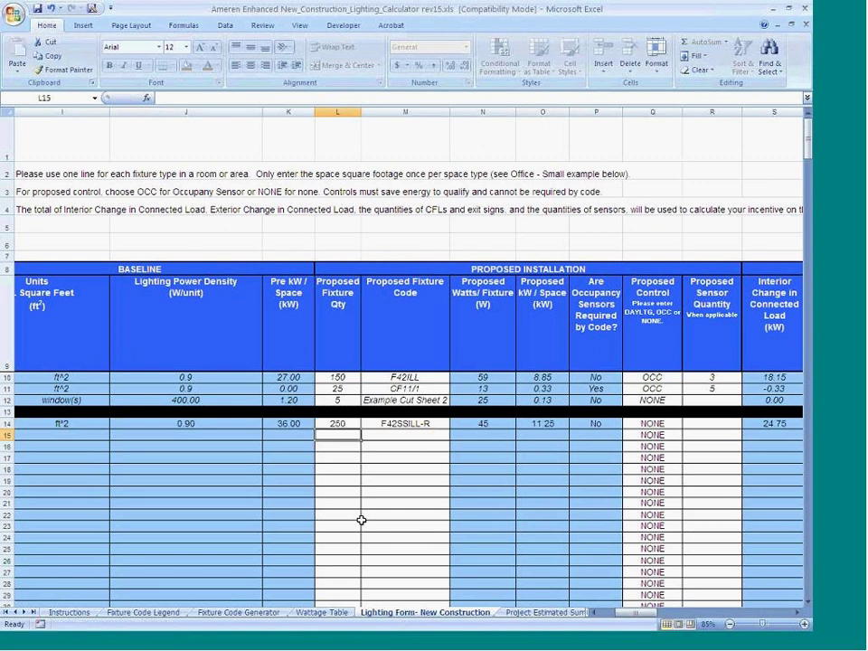
# Change the proposed fixture quantity of line item 1 to 500.
pyautogui.write('500')
pyautogui.press('Return')
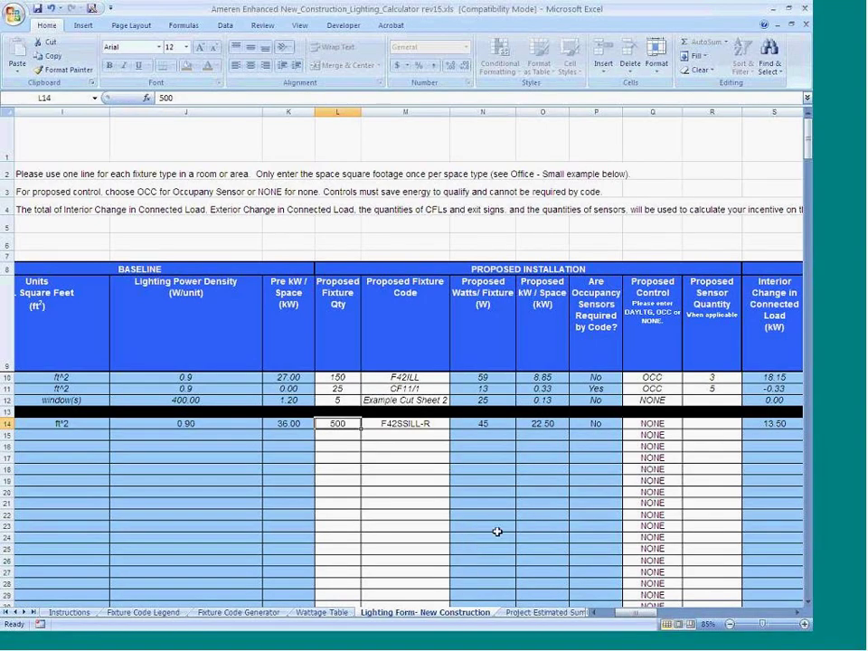
# Set the proposed control of line item 1 to OCC and enter a proposed sensor quantity of 125.
pyautogui.click(799, 619)
pyautogui.click(799, 619)
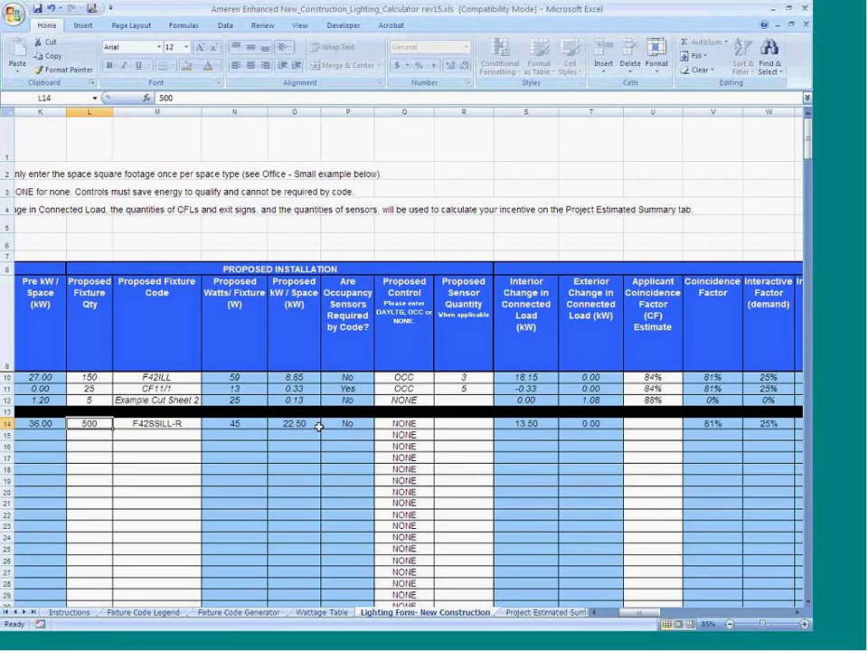
pyautogui.click(403, 423)
pyautogui.click(439, 426)
pyautogui.click(434, 432)
pyautogui.click(459, 424)
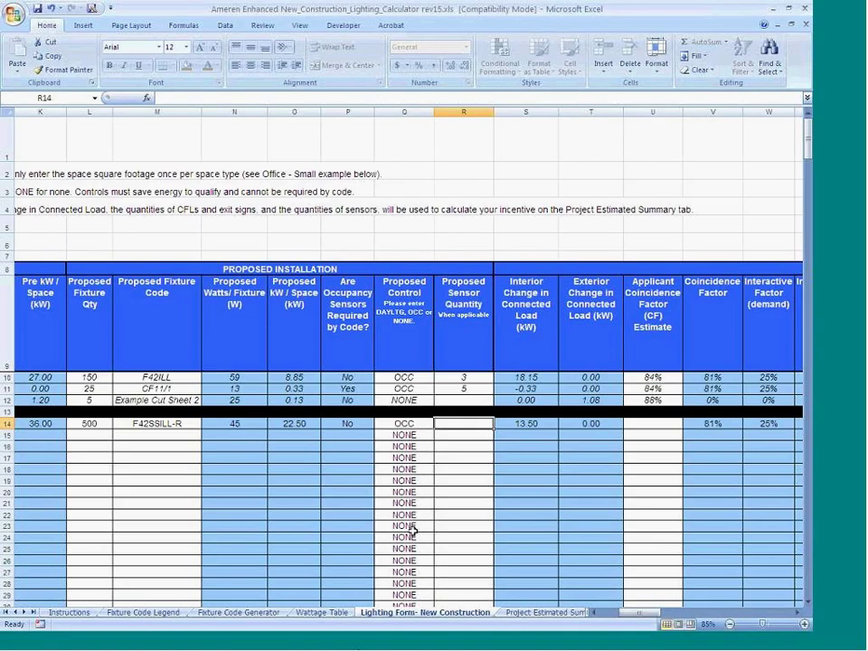
pyautogui.write('125')
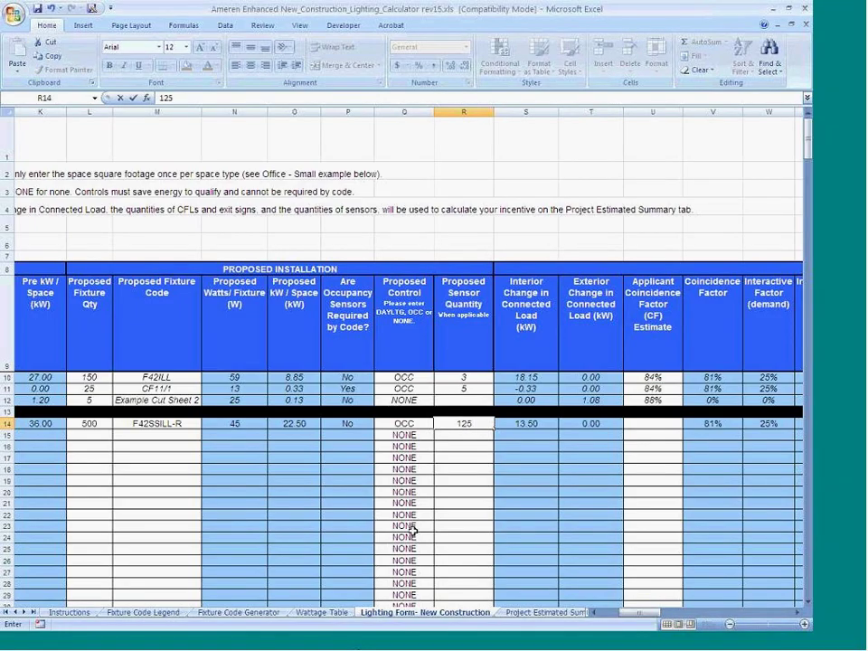
# Commit the proposed sensor quantity of 125 for line item 1.
pyautogui.hotkey('ctrl', 'Return')
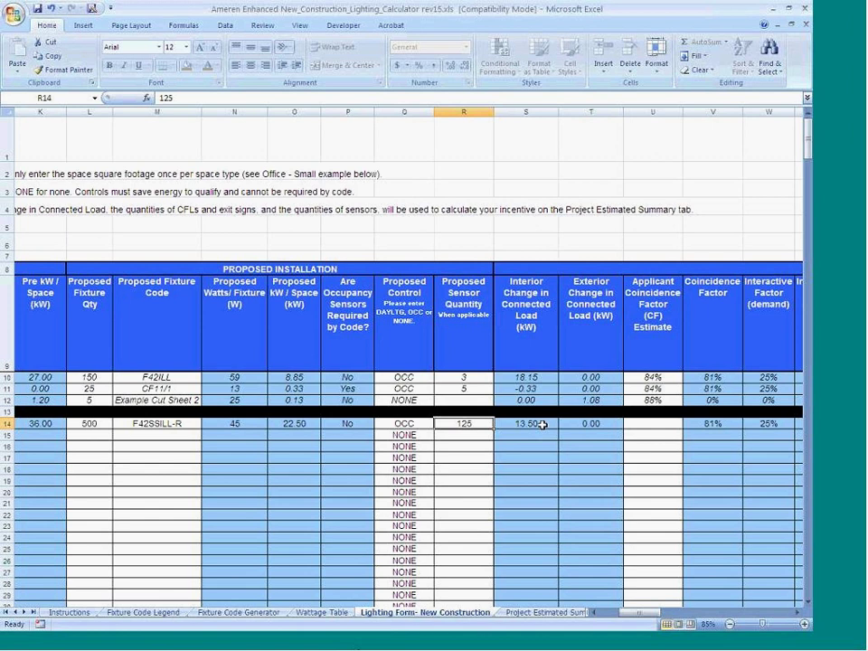
# Examine the energy calculation columns of line item 1, from the change in connected load through the annual kWh saved and the cut sheet number column.
pyautogui.click(797, 613)
pyautogui.click(797, 612)
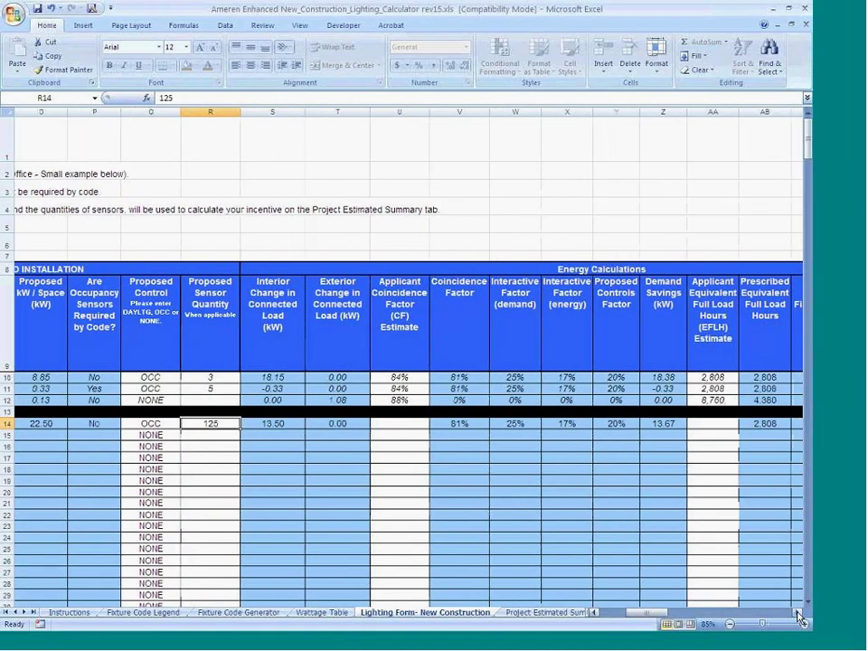
pyautogui.click(796, 613)
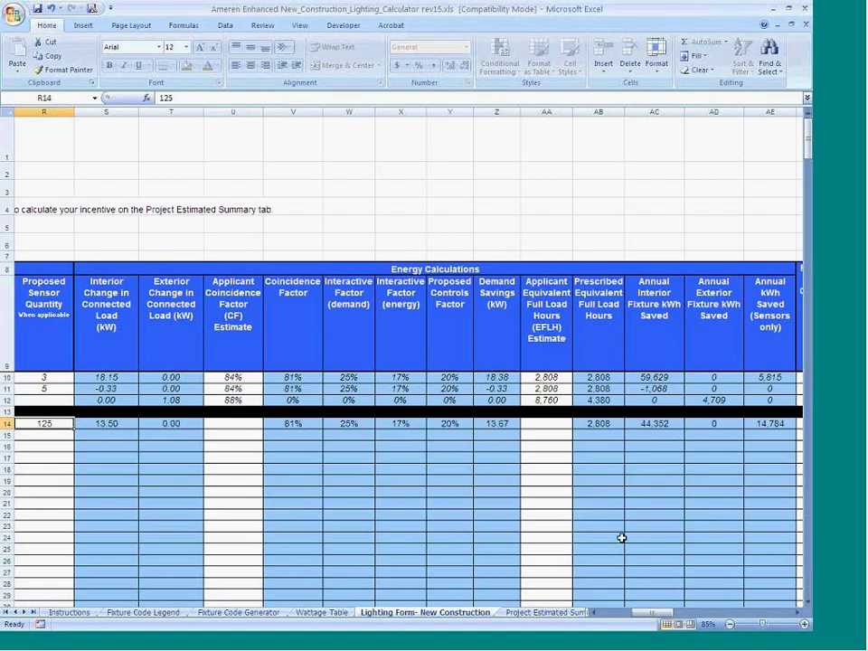
pyautogui.click(796, 613)
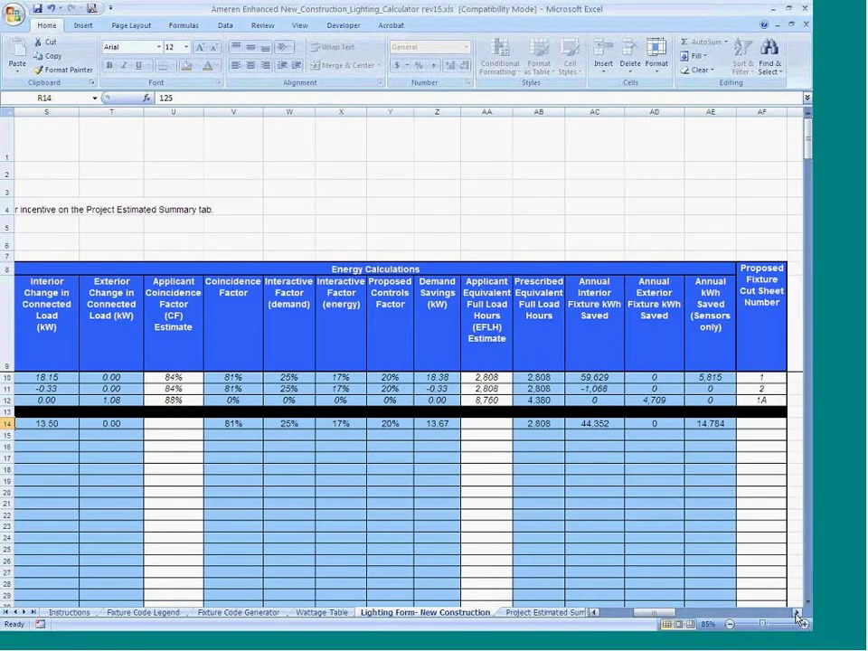
pyautogui.click(796, 613)
pyautogui.click(796, 613)
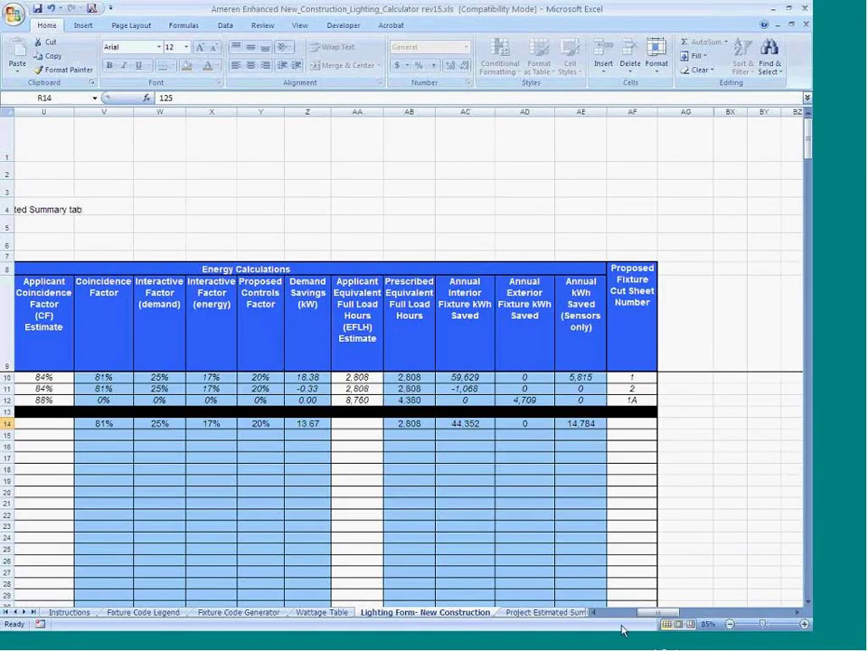
pyautogui.click(594, 612)
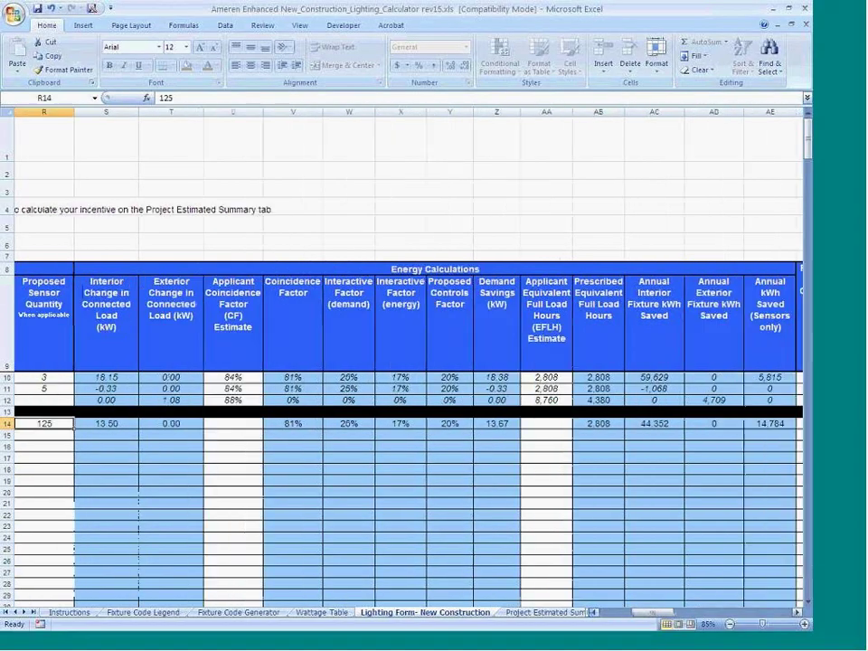
pyautogui.click(594, 612)
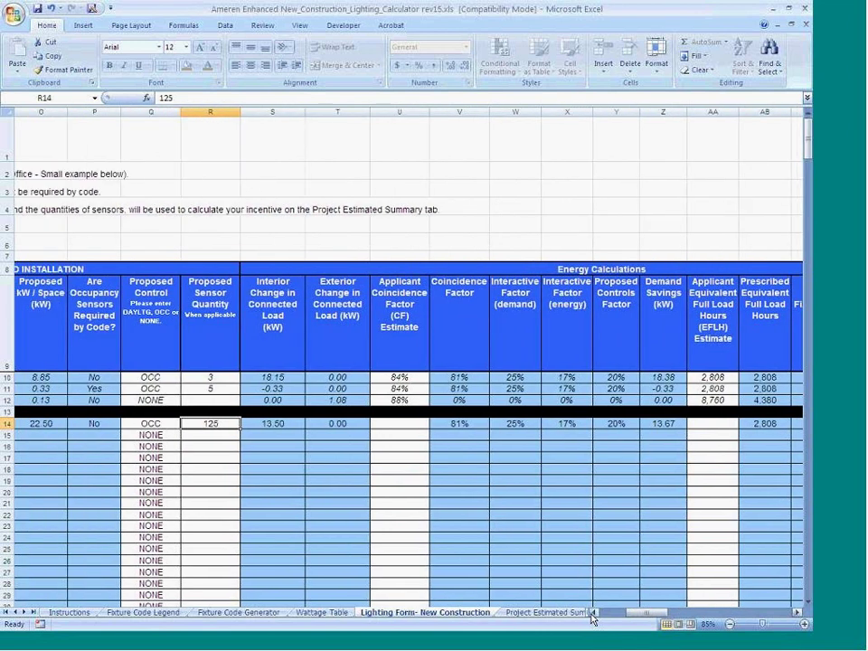
pyautogui.click(594, 612)
pyautogui.click(594, 612)
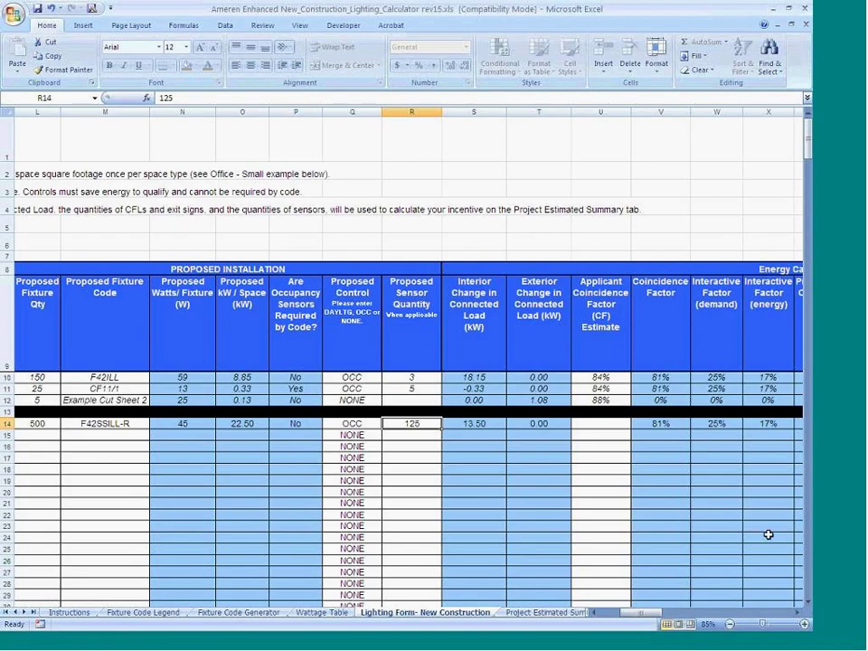
# Enter J as the Proposed Fixture Cut Sheet Number of line item 1.
pyautogui.moveTo(642, 614); pyautogui.dragTo(667, 621)
pyautogui.click(646, 425)
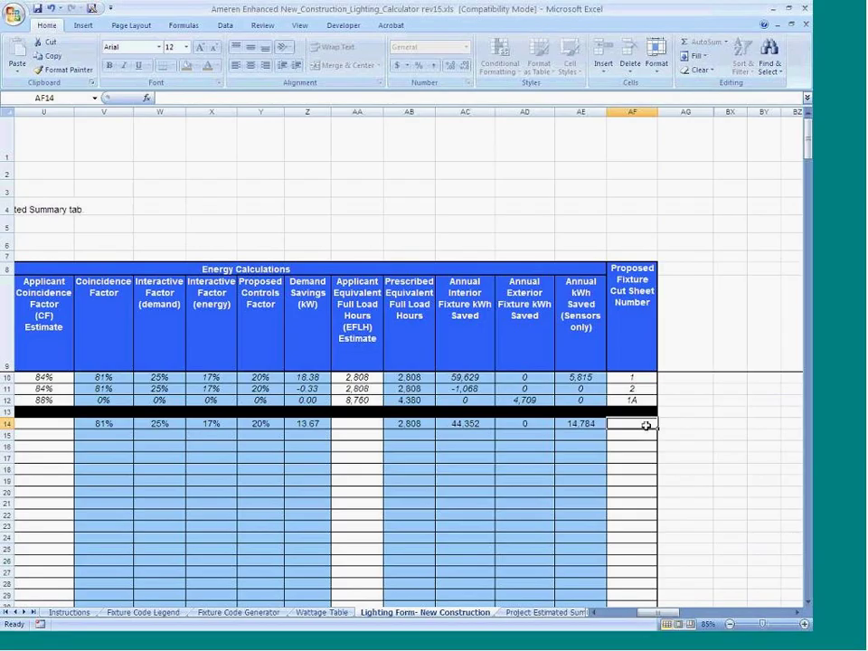
pyautogui.write('J')
pyautogui.press('Return')
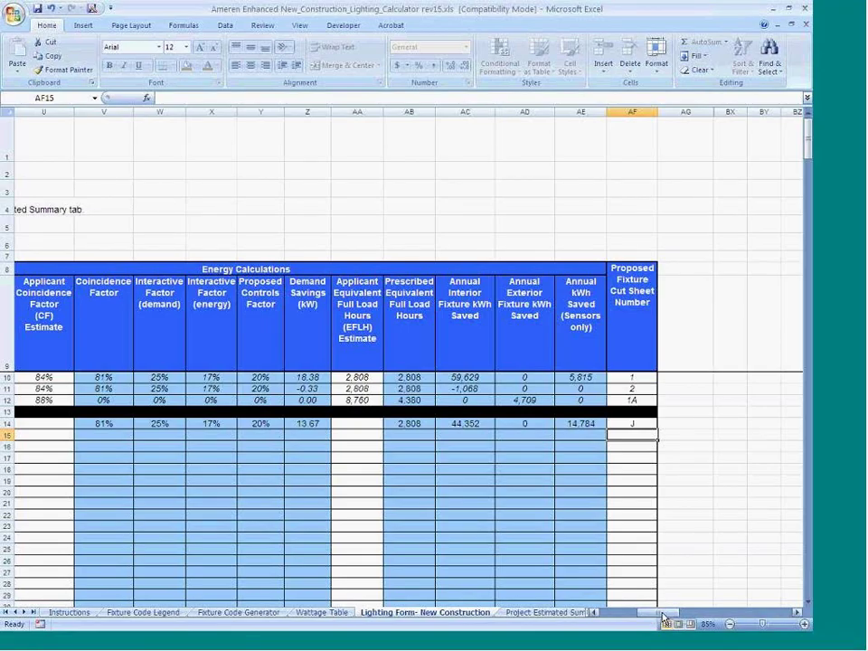
# Copy the building address and floor of line item 1 and paste them into line item 2.
pyautogui.moveTo(663, 619); pyautogui.dragTo(611, 618)
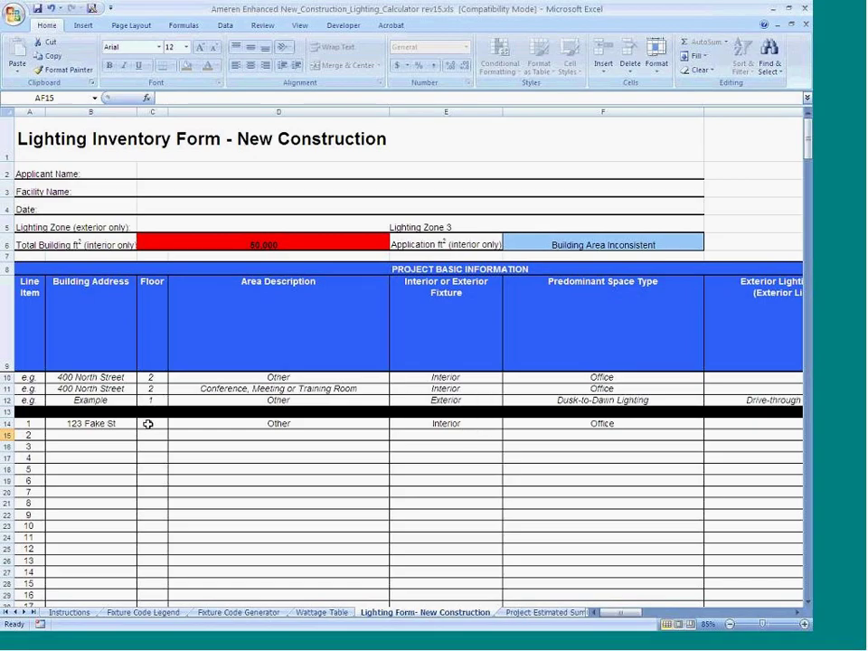
pyautogui.moveTo(150, 423); pyautogui.dragTo(103, 427)
pyautogui.hotkey('ctrl', 'c')
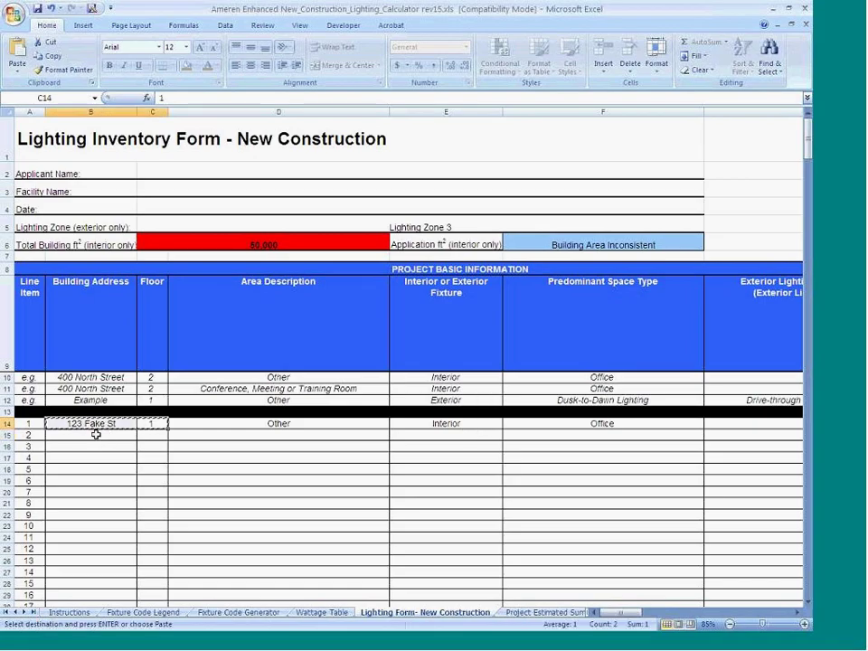
pyautogui.rightClick(97, 438)
pyautogui.press('s')
pyautogui.press('Return')
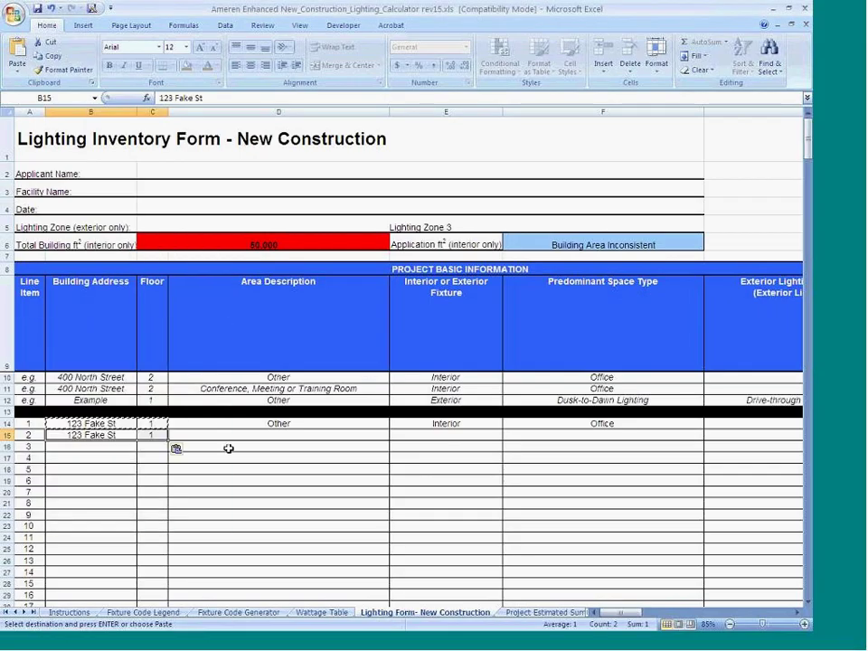
# Set the area description of line item 2 to Conference, Meeting or Training Room.
pyautogui.click(271, 436)
pyautogui.click(397, 435)
pyautogui.click(380, 432)
pyautogui.click(394, 435)
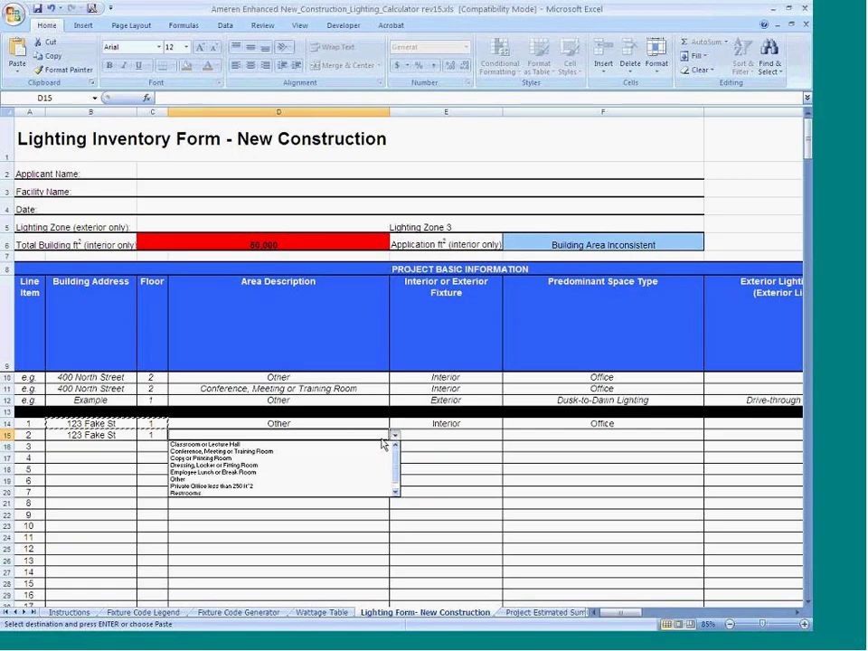
pyautogui.click(226, 450)
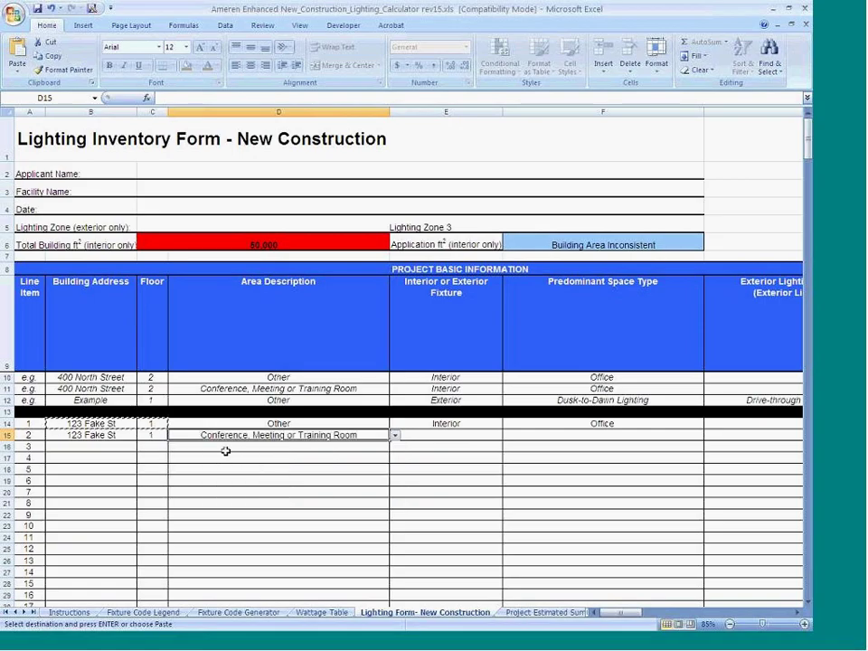
# Classify line item 2 as an Interior fixture with Office as its predominant space type.
pyautogui.click(492, 436)
pyautogui.click(507, 435)
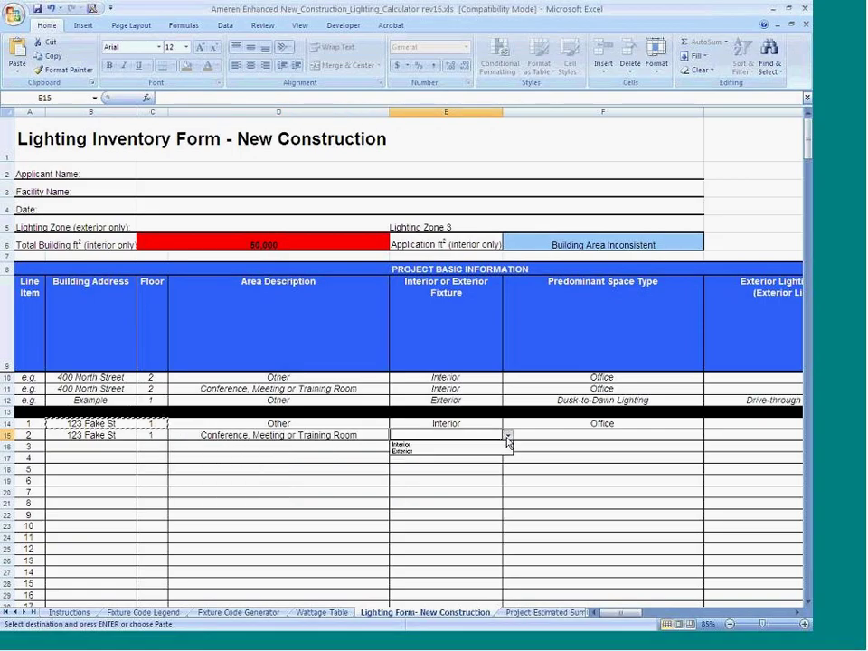
pyautogui.click(488, 445)
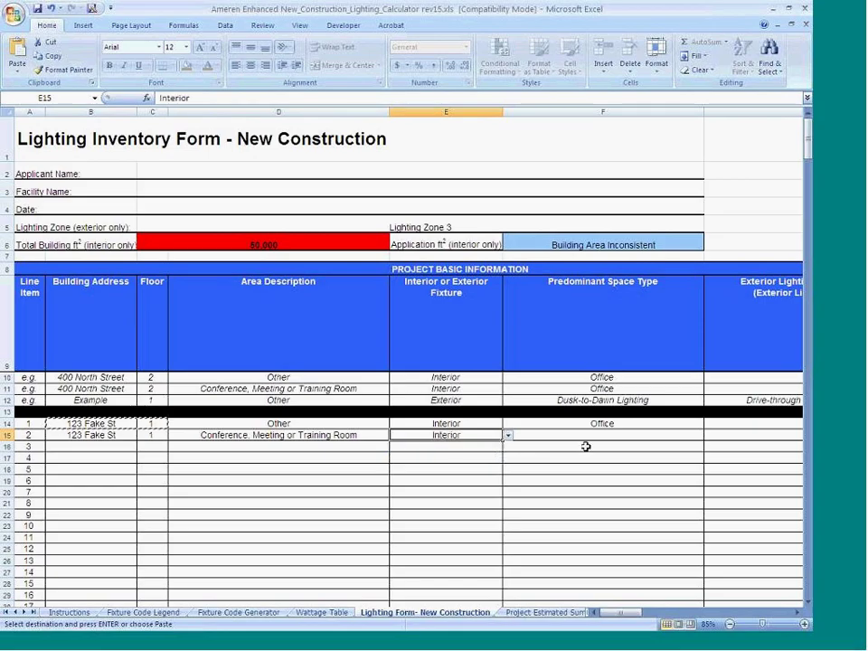
pyautogui.click(584, 436)
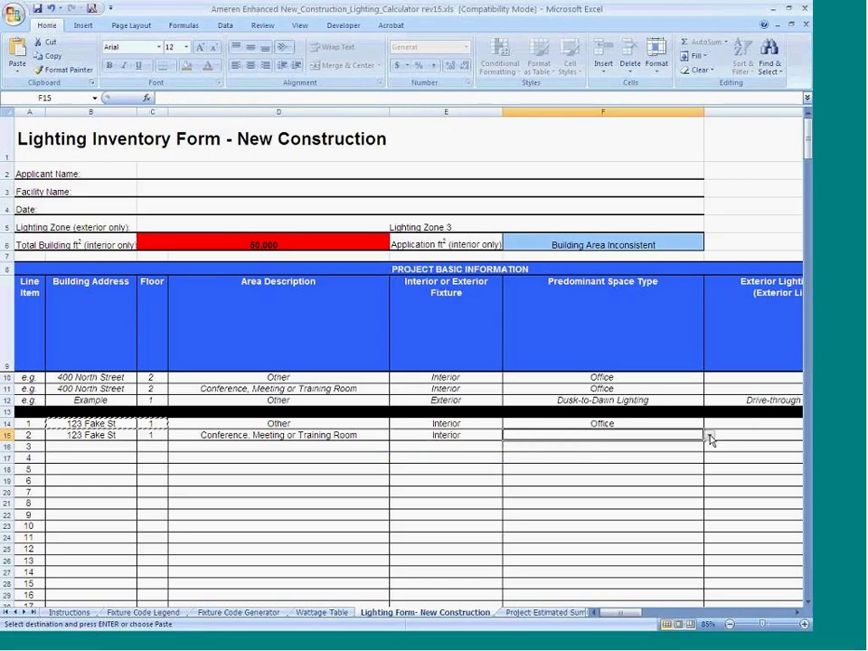
pyautogui.click(710, 436)
pyautogui.click(694, 445)
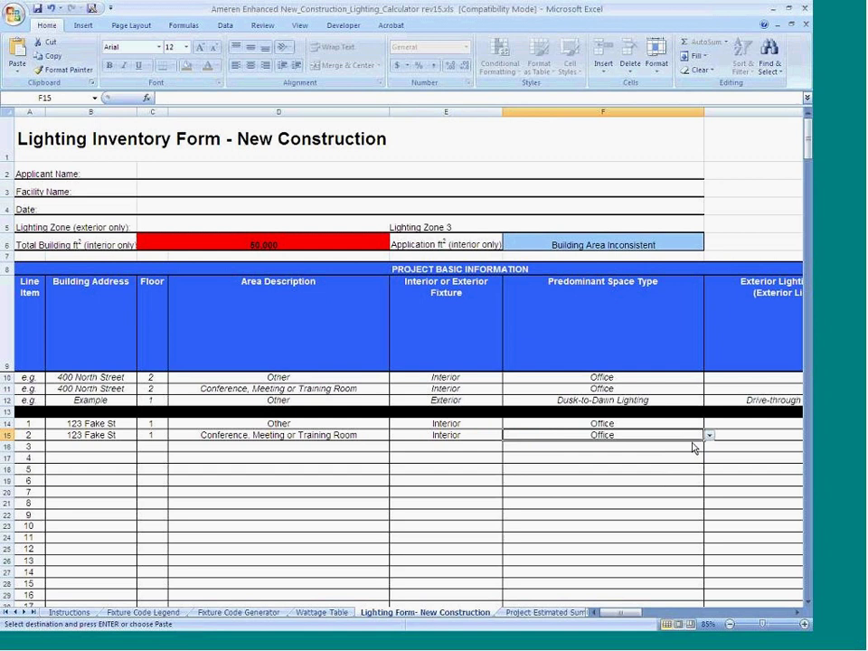
# Enter 10000 square feet as the baseline units of line item 2, leaving its exterior lighting description blank.
pyautogui.click(796, 615)
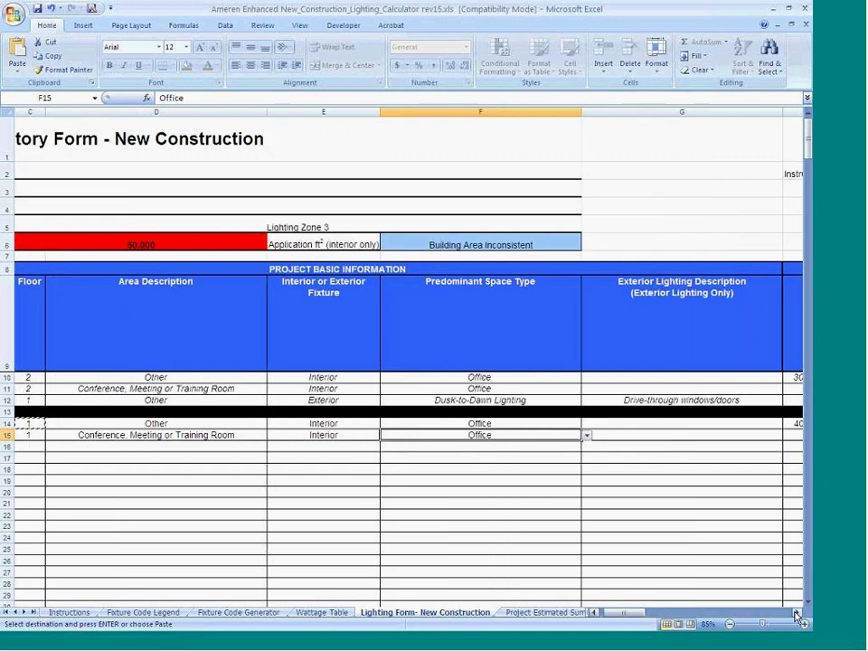
pyautogui.click(796, 615)
pyautogui.click(795, 615)
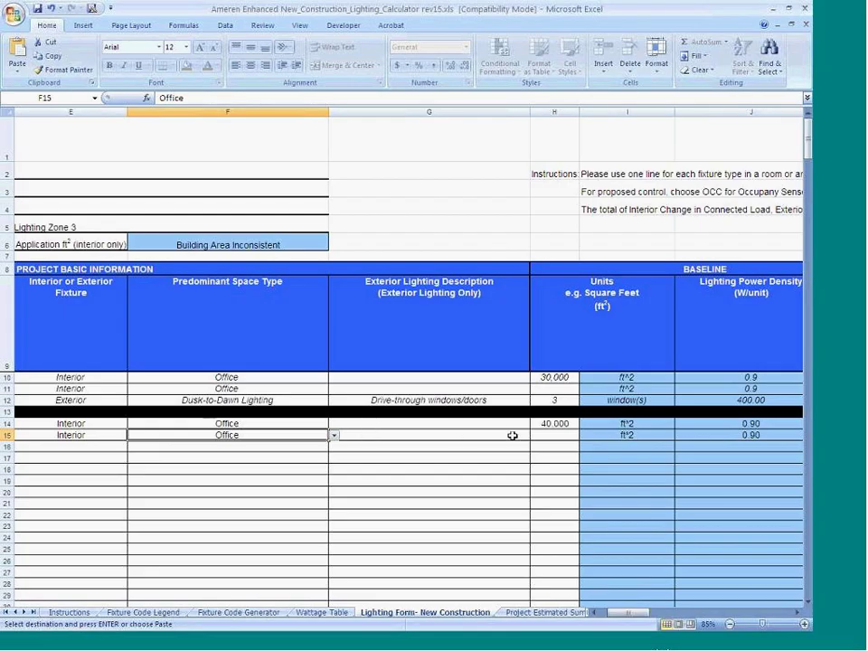
pyautogui.click(471, 437)
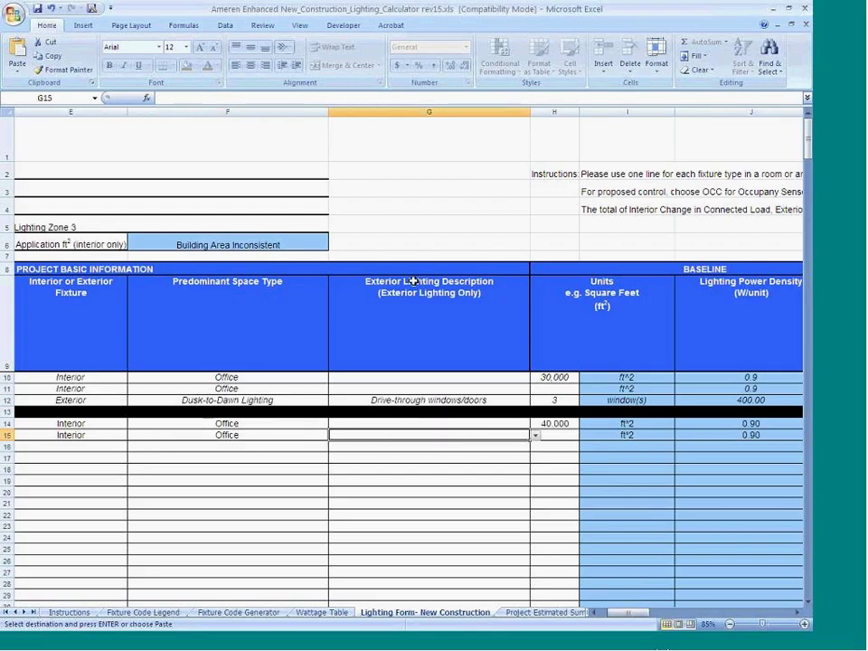
pyautogui.click(547, 436)
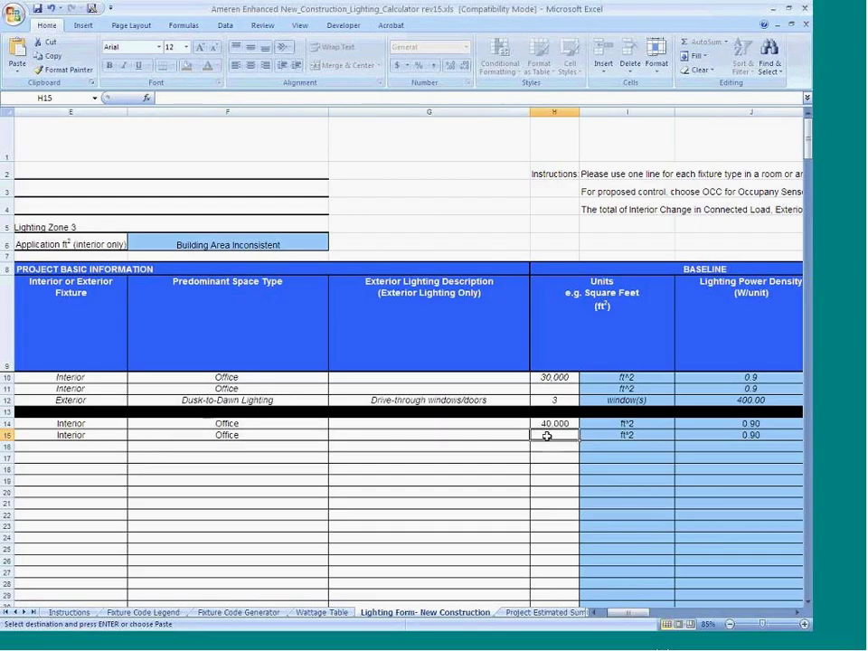
pyautogui.write('10000')
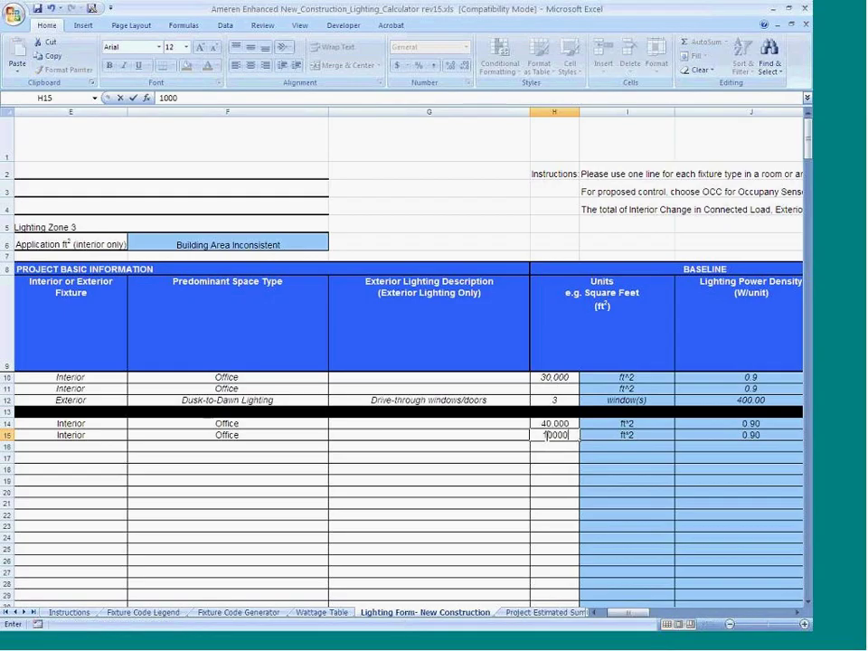
pyautogui.press('Return')
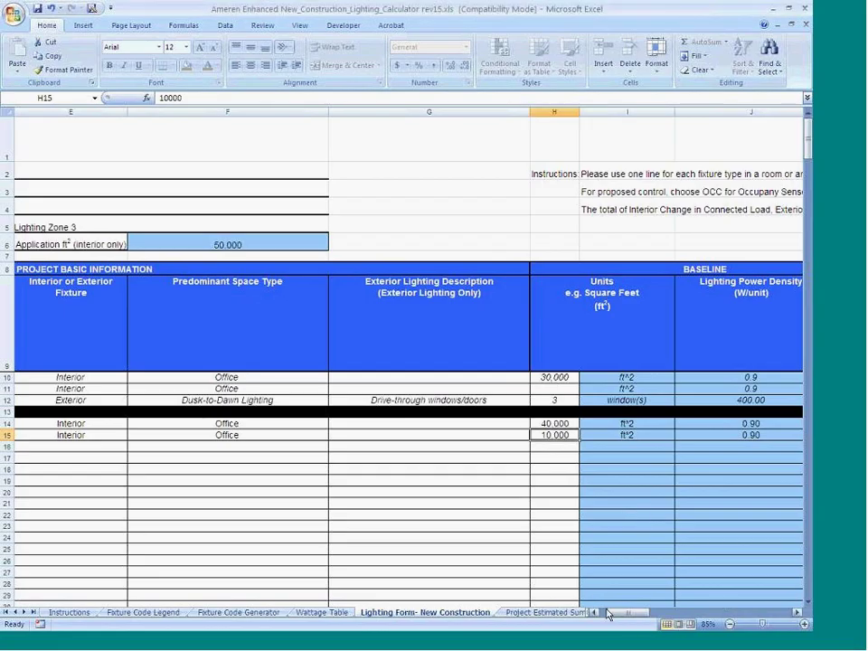
# Set the proposed fixture code of line item 2 to Cut Sheet 1 from the list of available codes.
pyautogui.moveTo(624, 613); pyautogui.dragTo(634, 615)
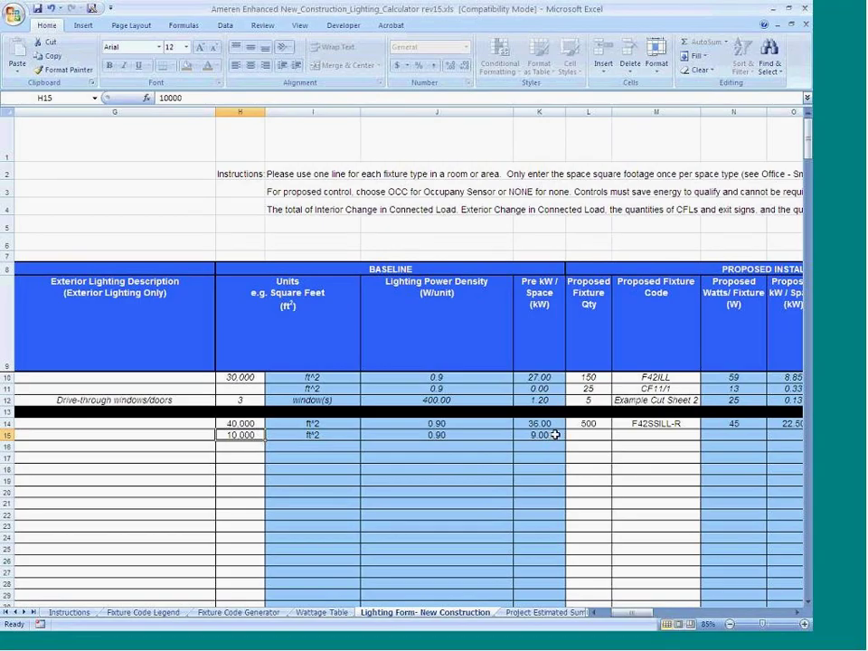
pyautogui.click(588, 434)
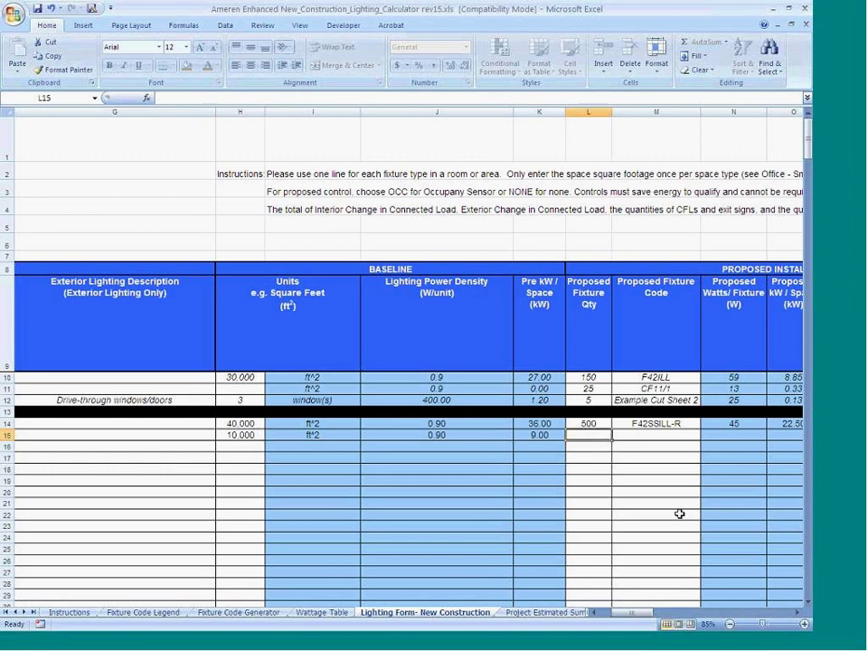
pyautogui.click(802, 620)
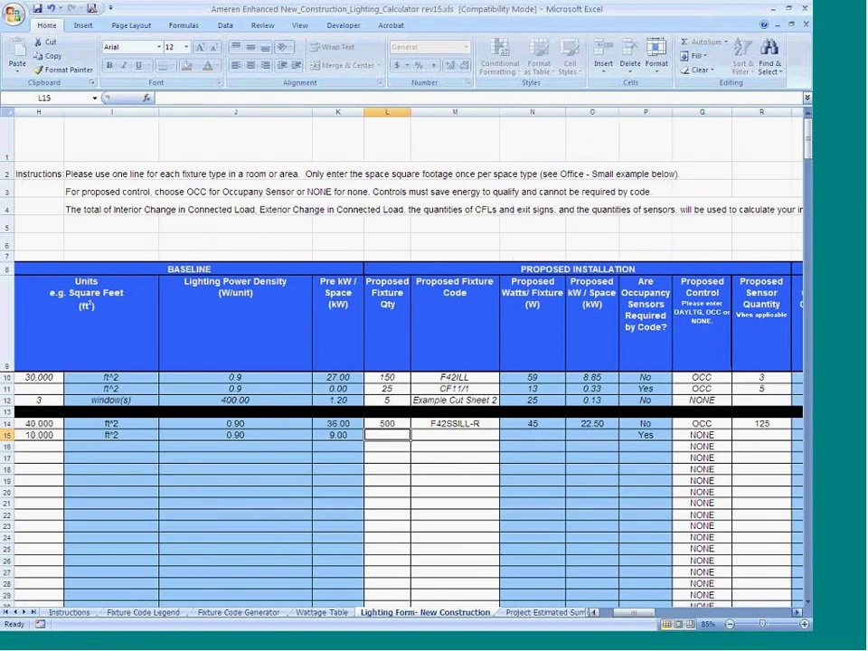
pyautogui.click(439, 437)
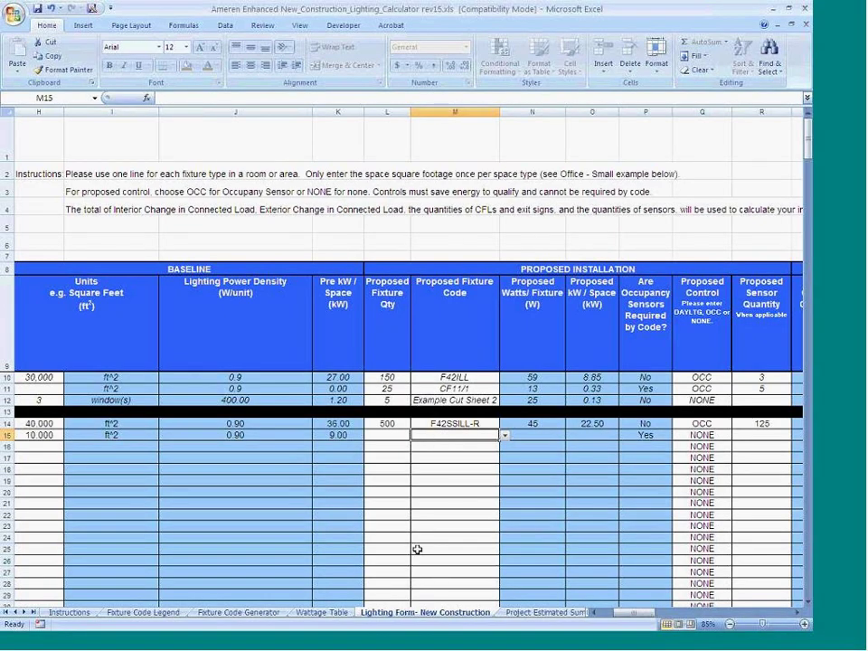
pyautogui.click(505, 437)
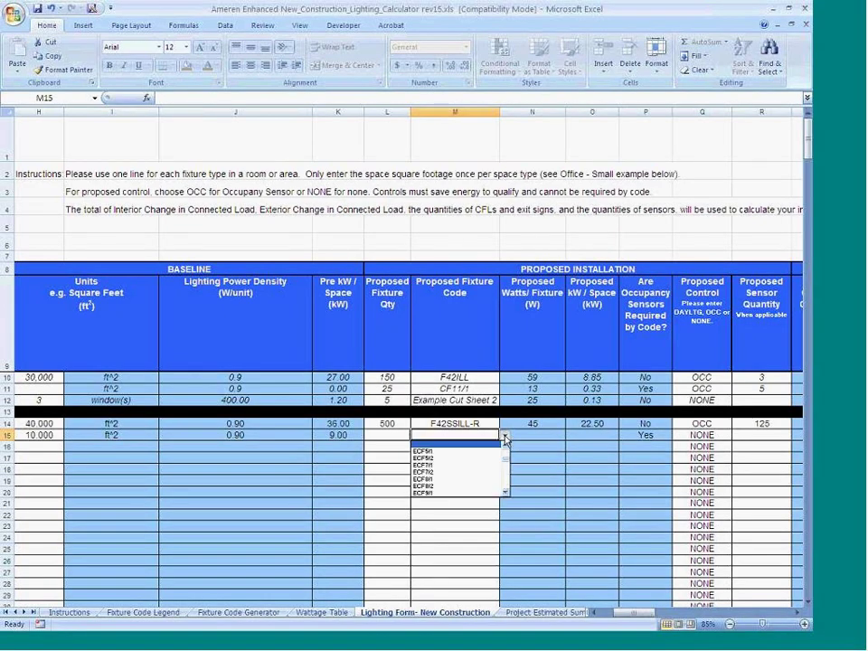
pyautogui.moveTo(506, 462)
pyautogui.mouseDown()
pyautogui.moveTo(506, 488)
pyautogui.moveTo(505, 452)
pyautogui.mouseUp()
pyautogui.click(427, 451)
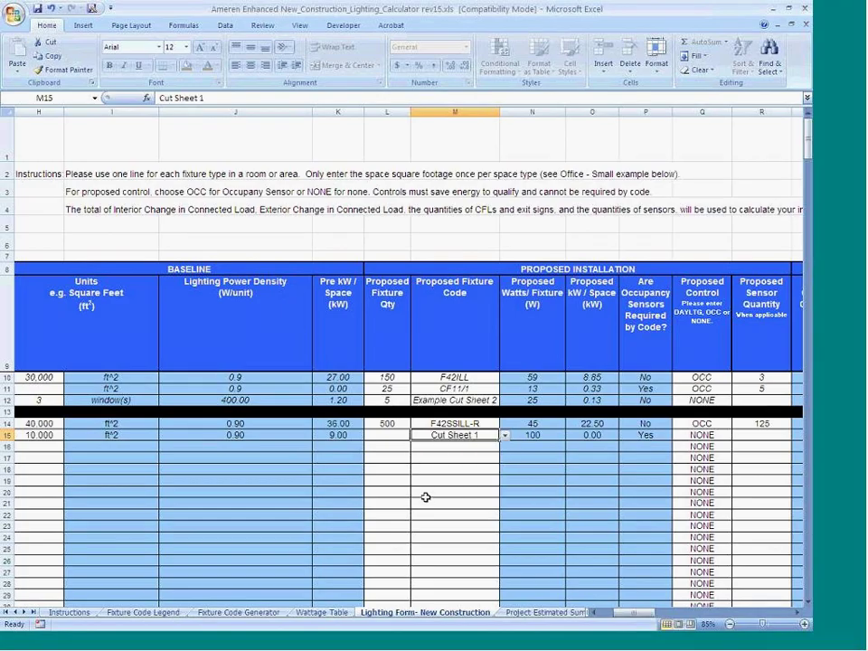
# Try entering Cut Sheet 1 directly as the proposed fixture code of line item 3, and clear the entry.
pyautogui.click(449, 446)
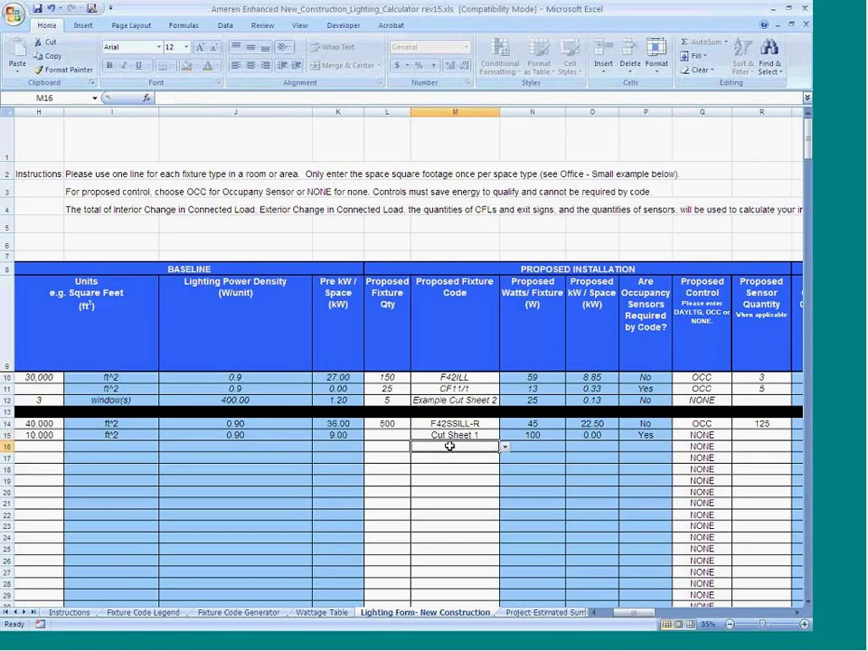
pyautogui.write('Cut Sheet')
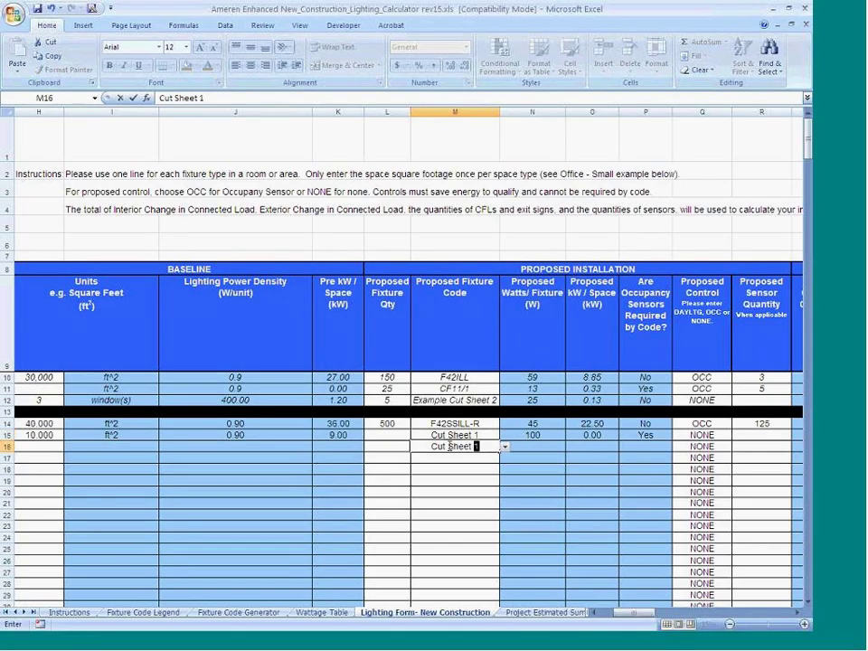
pyautogui.press('Return')
pyautogui.click(450, 445)
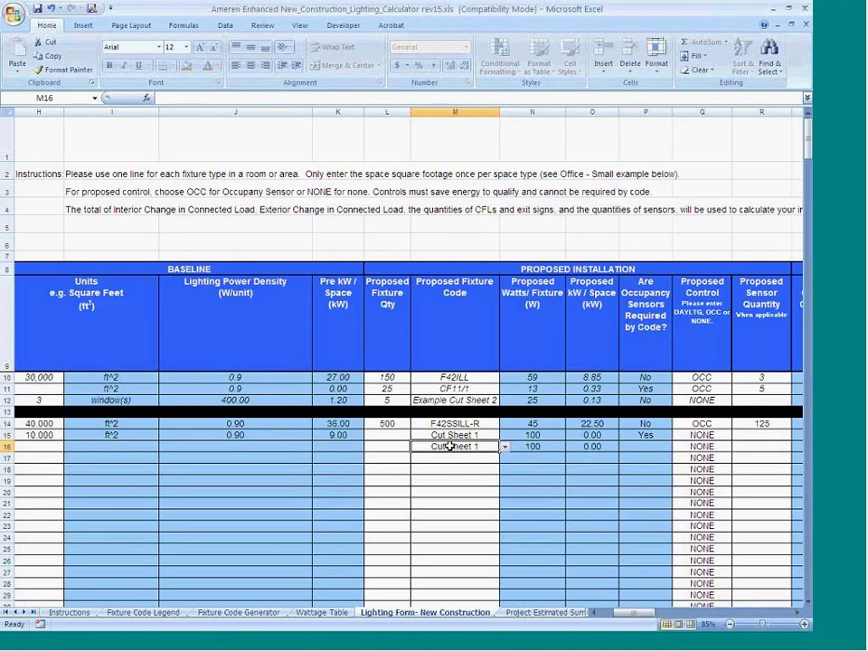
pyautogui.press('Delete')
# Set the proposed fixture quantity of line item 2 to 50.
pyautogui.press('Up')
pyautogui.press('Left')
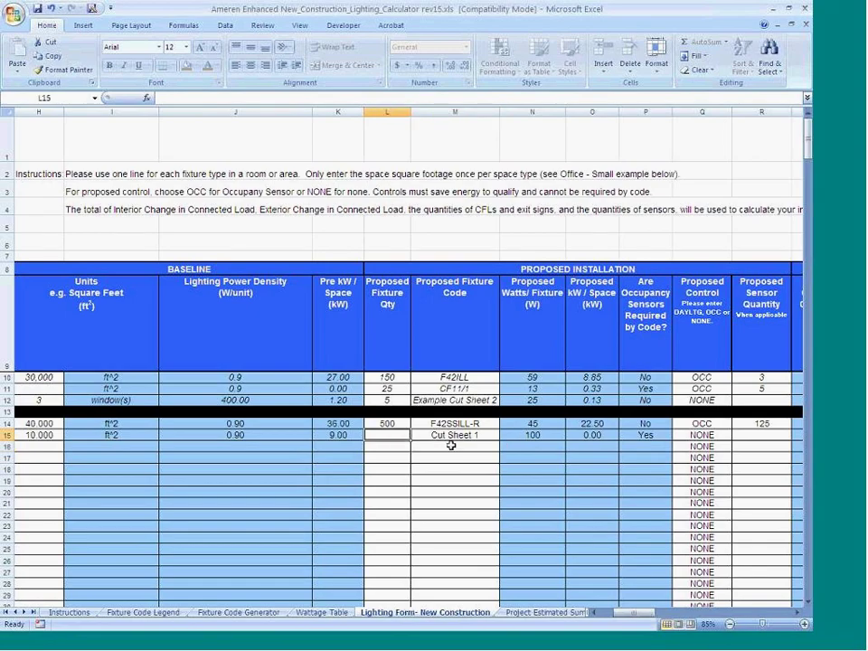
pyautogui.write('50')
pyautogui.press('Return')
pyautogui.press('Up')
# Set the proposed control of line item 2 to OCC with a proposed sensor quantity of 10.
pyautogui.click(710, 435)
pyautogui.click(737, 434)
pyautogui.click(724, 444)
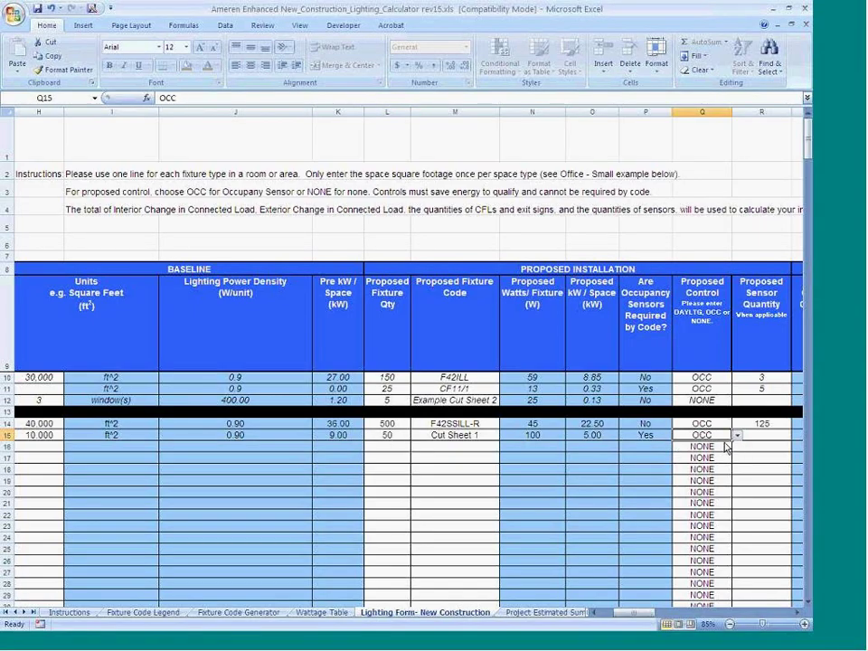
pyautogui.click(757, 437)
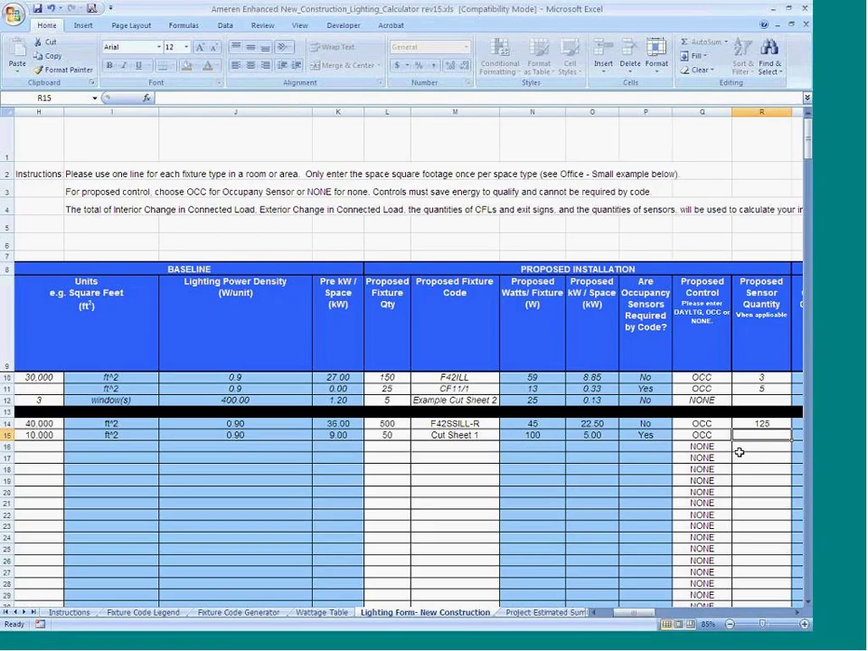
pyautogui.write('10')
pyautogui.press('Return')
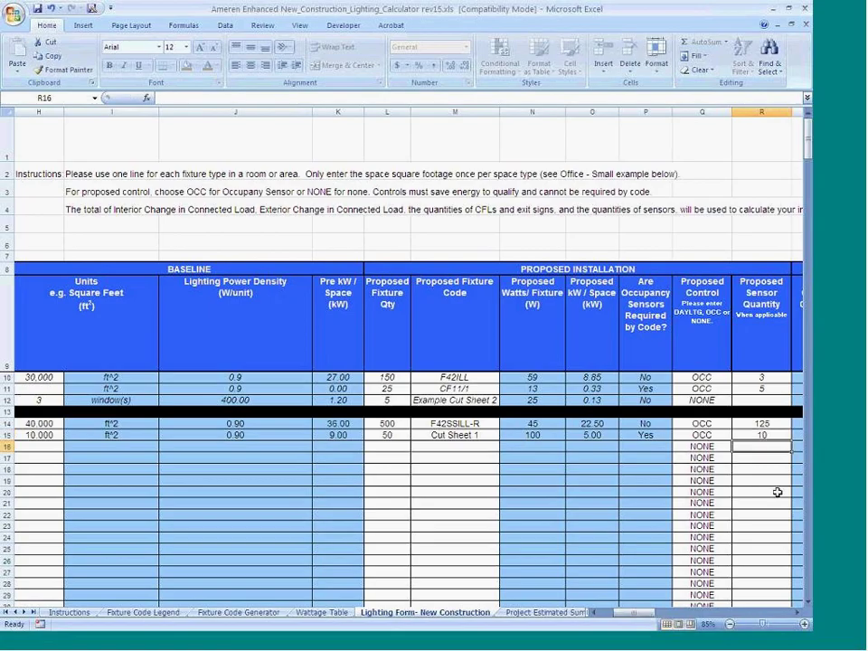
# Examine the energy calculation columns for line item 2 through to the proposed fixture cut sheet number.
pyautogui.click(799, 613)
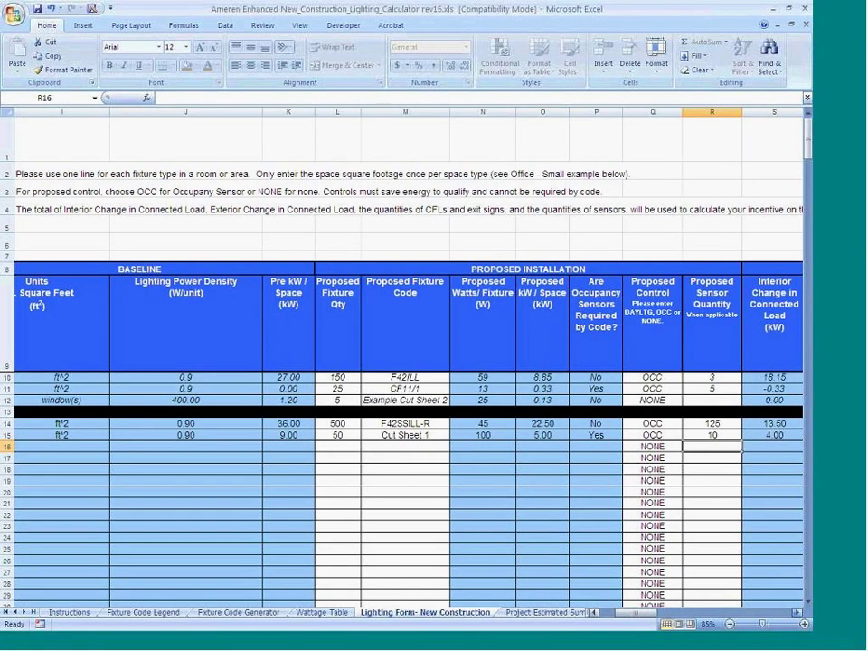
pyautogui.click(799, 613)
pyautogui.click(799, 613)
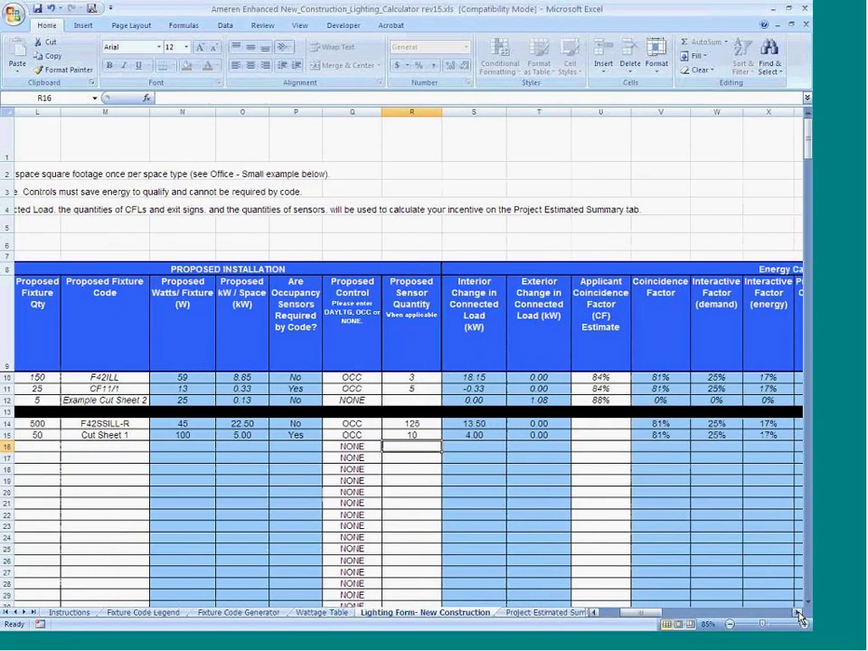
pyautogui.click(799, 613)
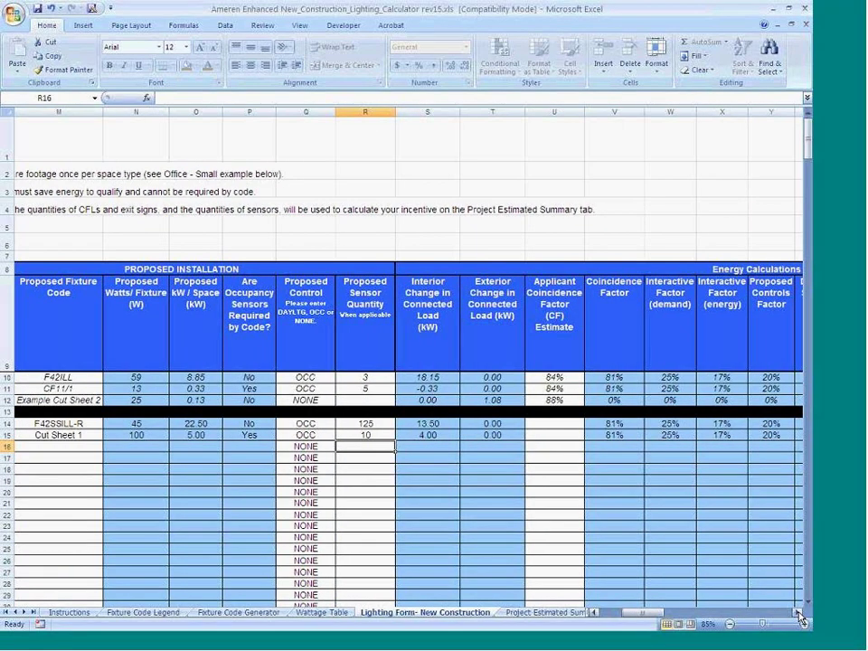
pyautogui.click(799, 613)
pyautogui.click(799, 613)
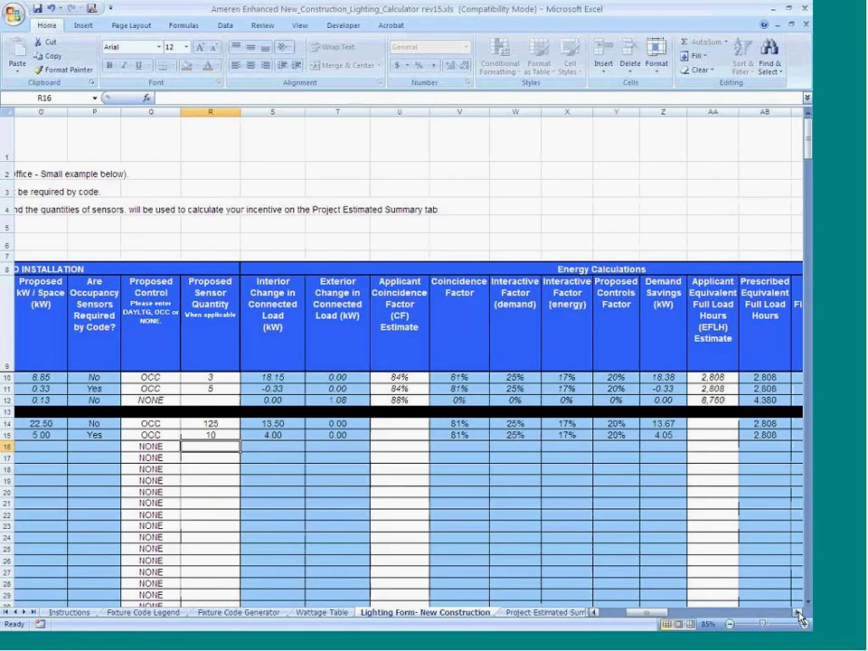
pyautogui.click(796, 613)
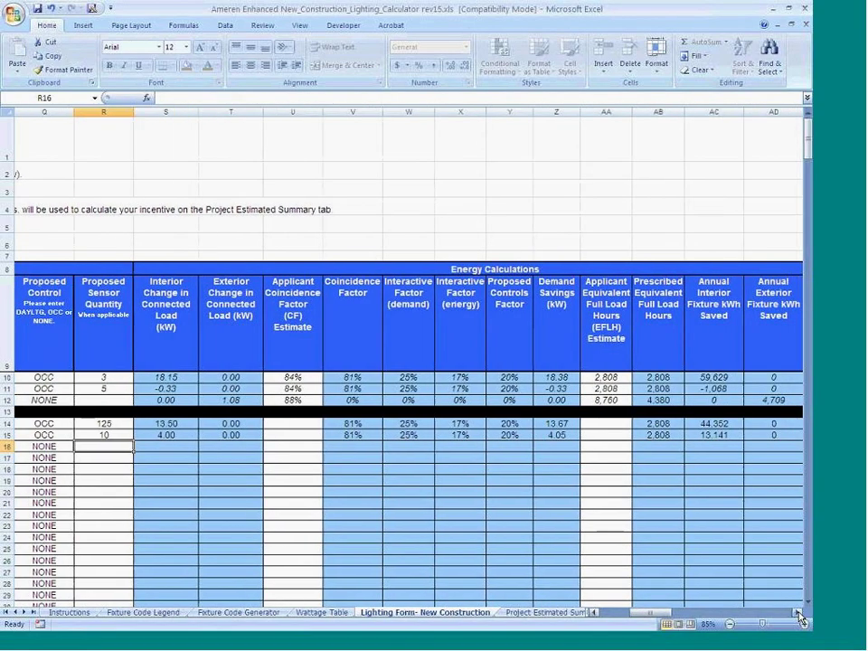
pyautogui.click(797, 613)
pyautogui.click(797, 613)
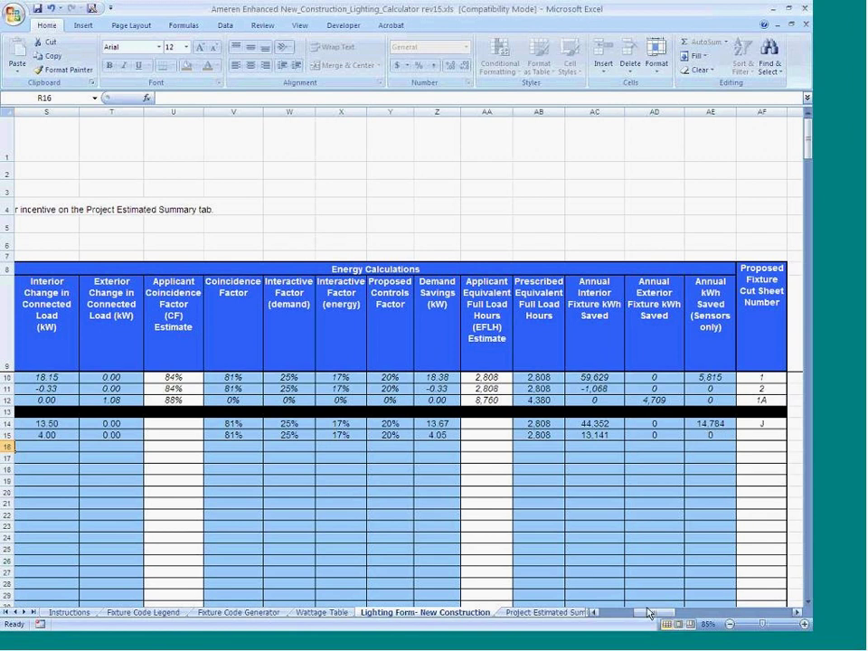
# Copy the basic information of line item 2, from building address to predominant space type, into line item 3 as values only.
pyautogui.moveTo(649, 617); pyautogui.dragTo(614, 617)
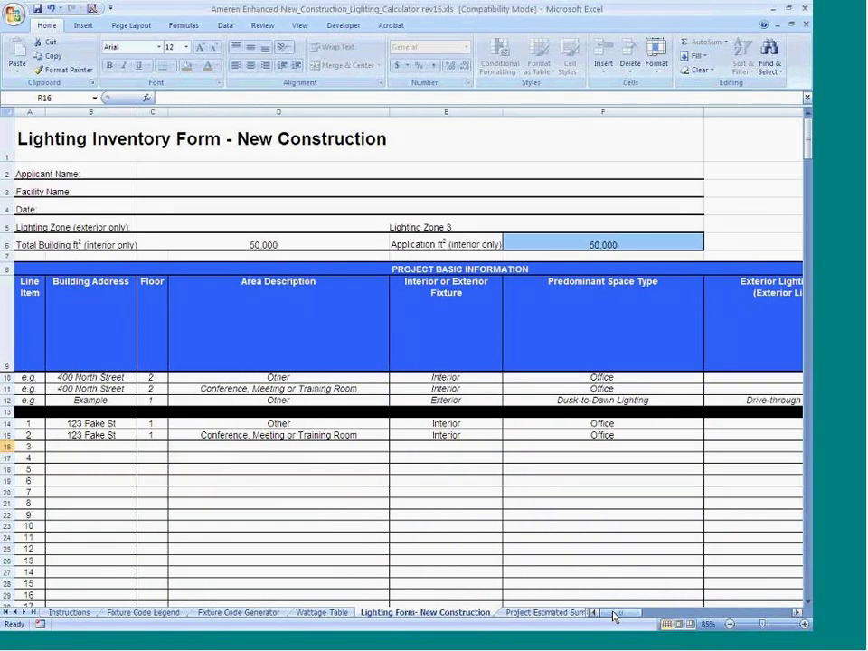
pyautogui.moveTo(106, 435); pyautogui.dragTo(529, 434)
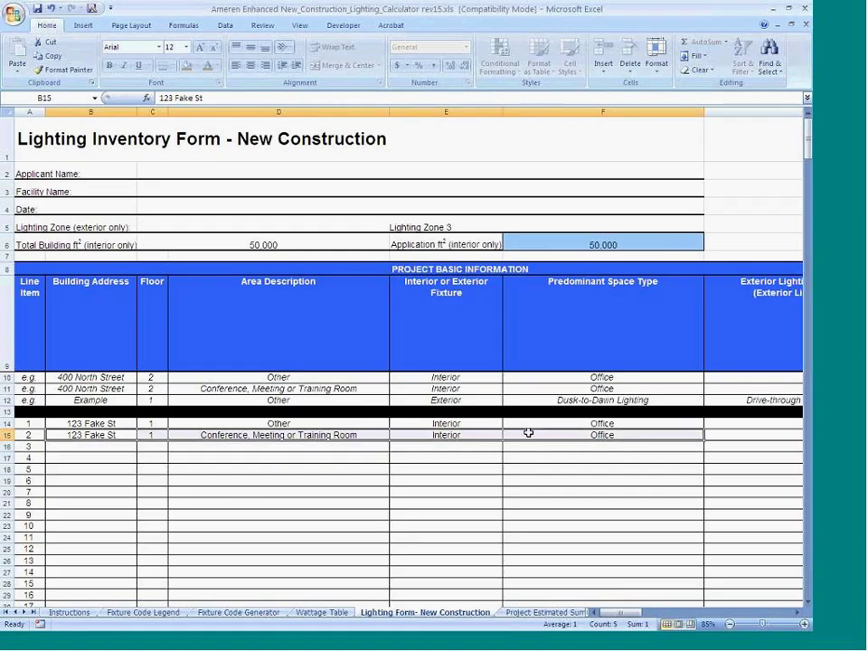
pyautogui.hotkey('ctrl', 'c')
pyautogui.rightClick(105, 446)
pyautogui.click(105, 453)
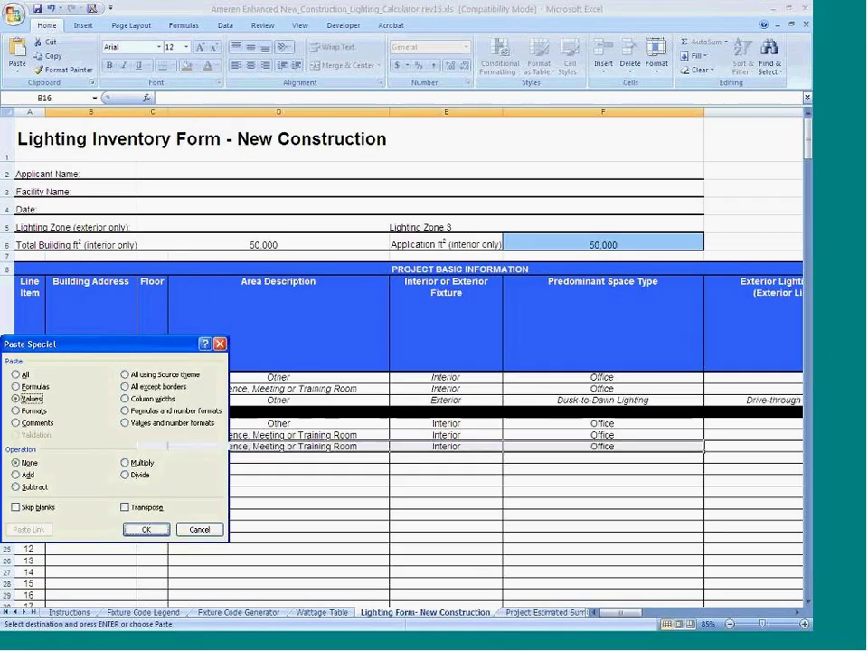
pyautogui.click(141, 529)
pyautogui.click(448, 501)
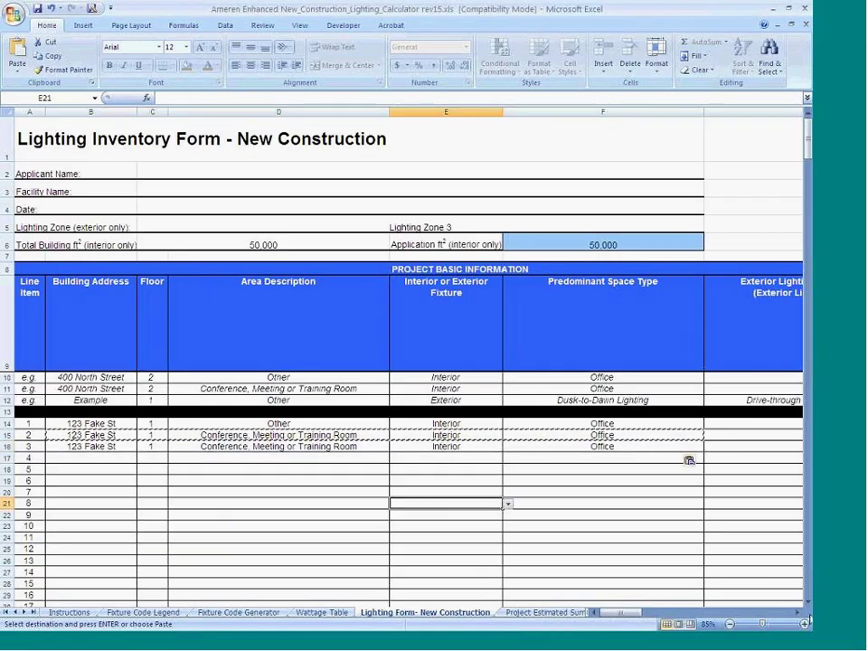
pyautogui.hscroll(2, 448, 502)
pyautogui.hscroll(3, 566, 461)
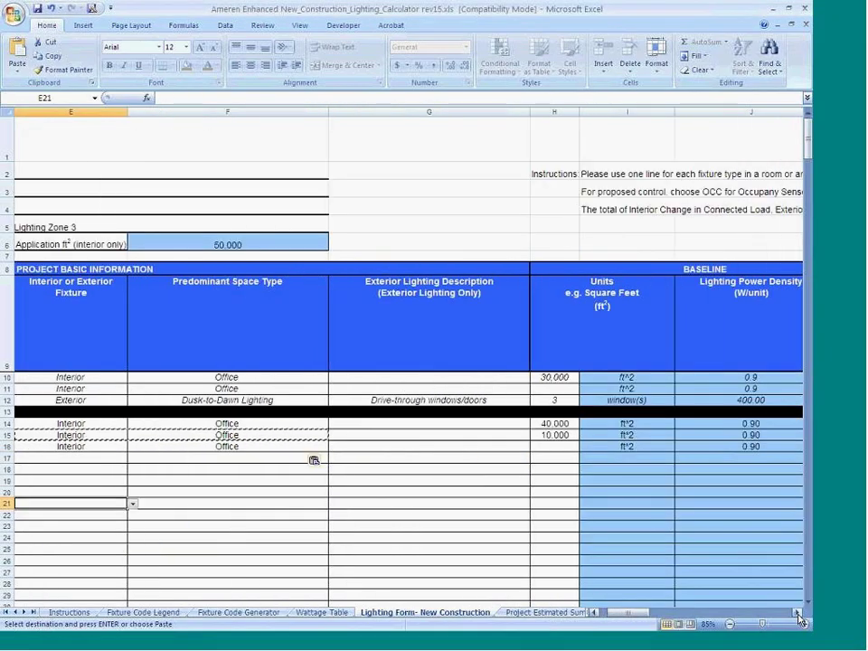
pyautogui.press('Escape')
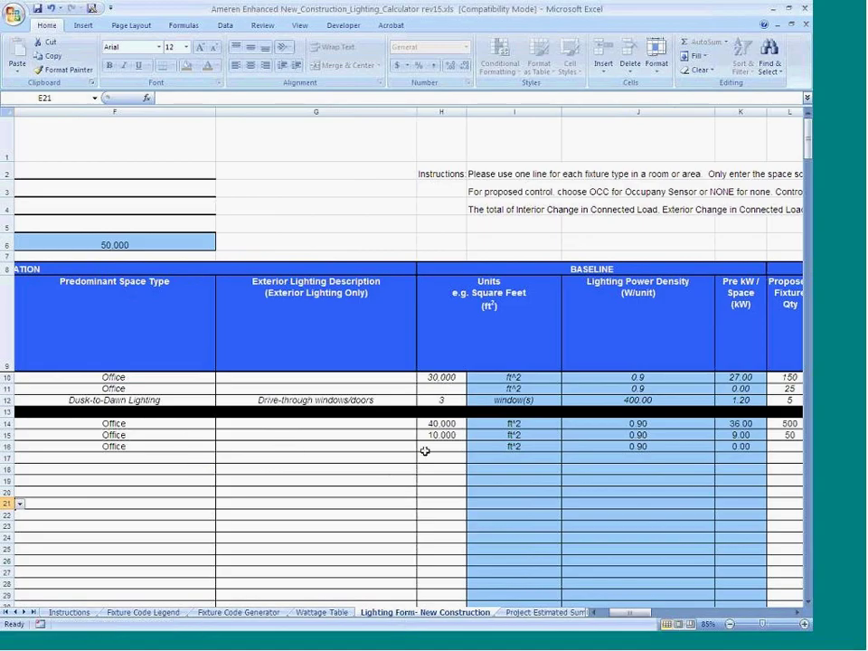
# Leave the baseline units of line item 3 blank and copy the compact fluorescent code CF11/1 from the Fixture Code Generator sheet.
pyautogui.click(433, 447)
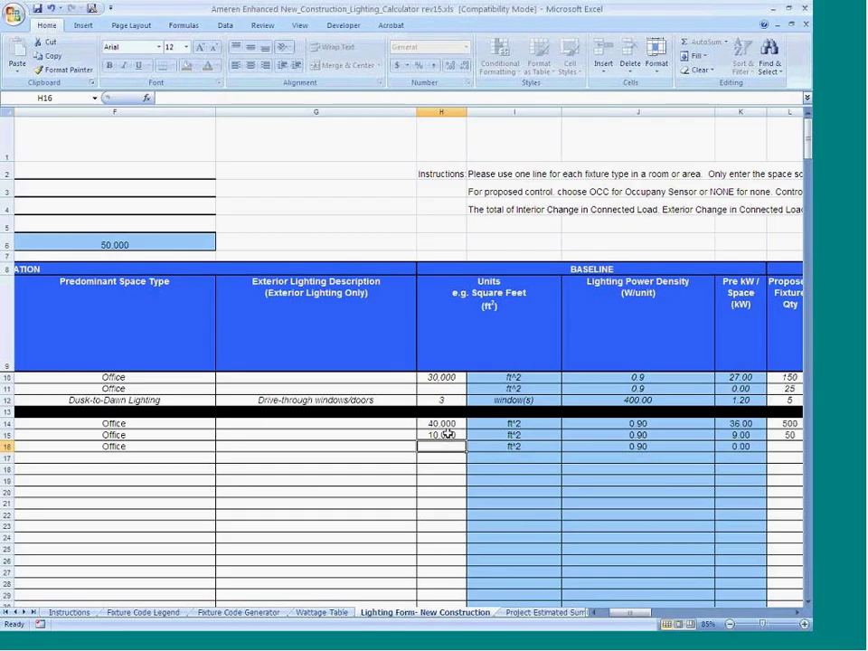
pyautogui.click(799, 613)
pyautogui.click(799, 614)
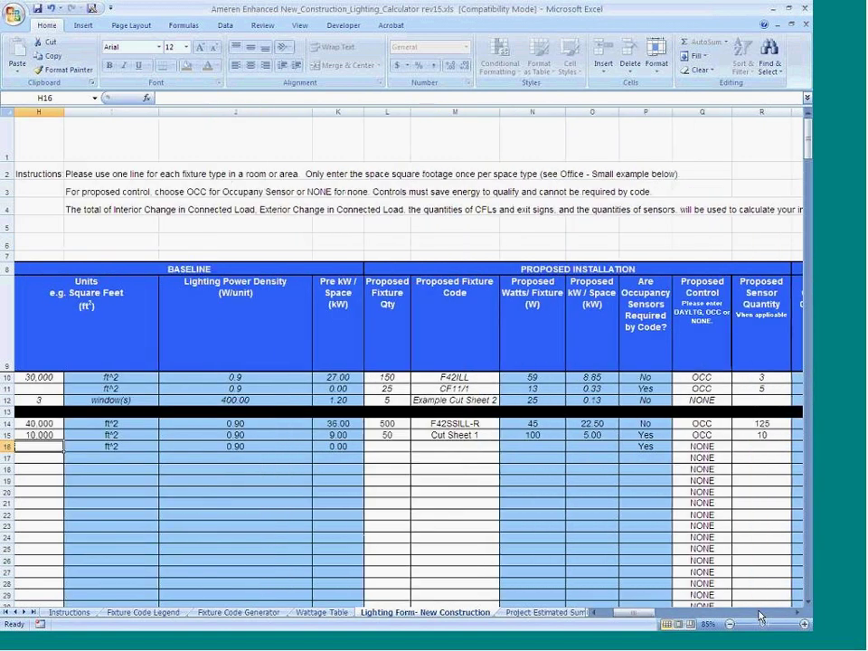
pyautogui.click(429, 445)
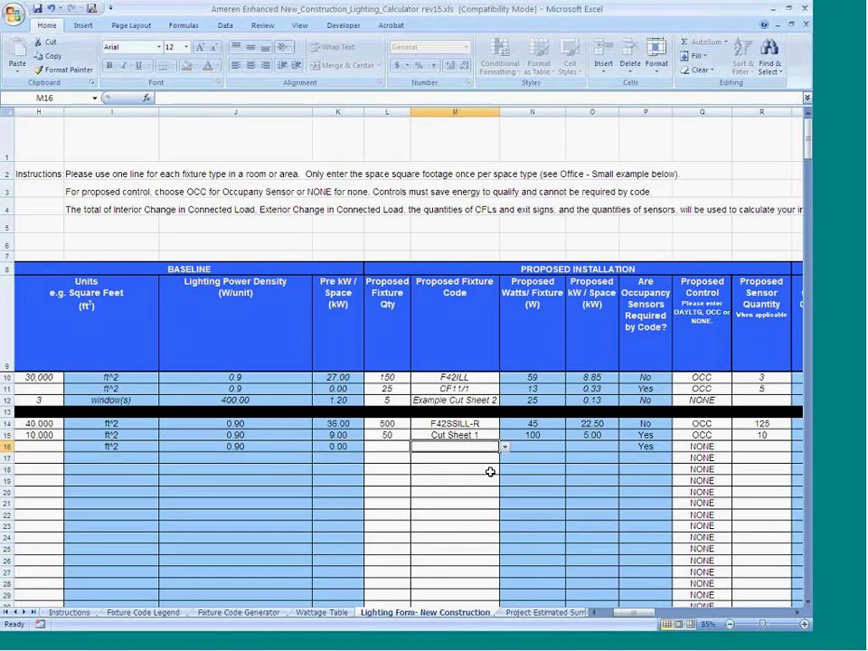
pyautogui.click(260, 614)
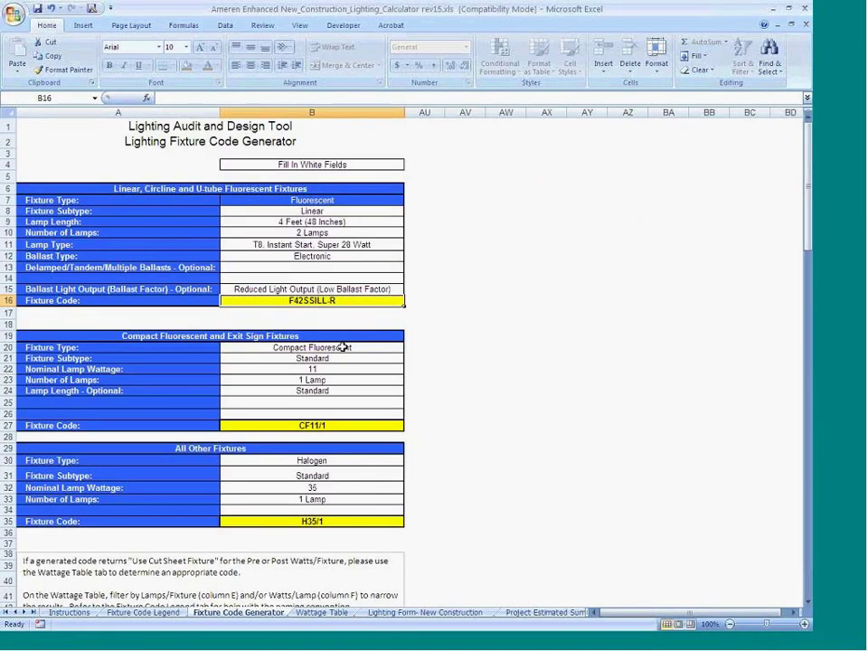
pyautogui.click(398, 347)
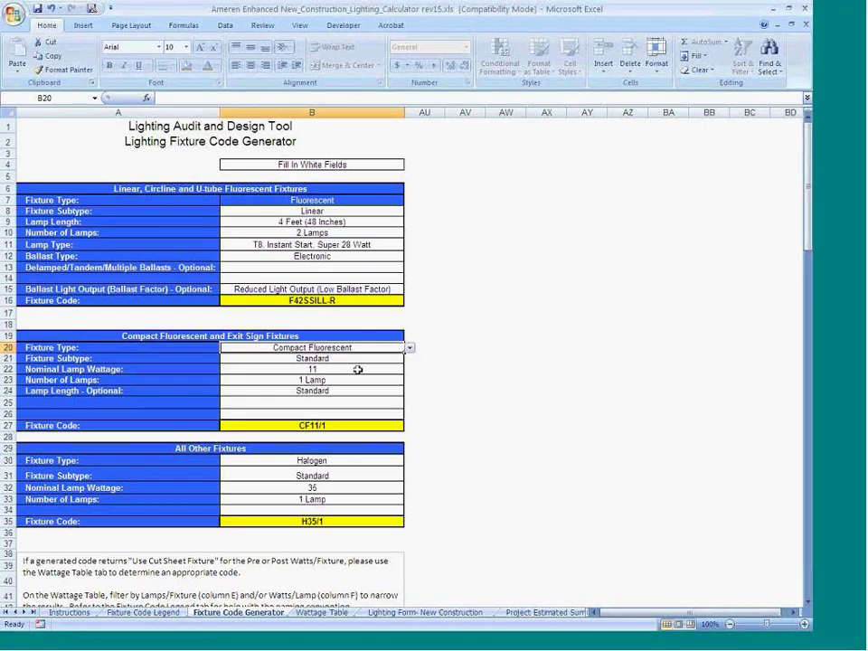
pyautogui.click(358, 369)
pyautogui.click(347, 379)
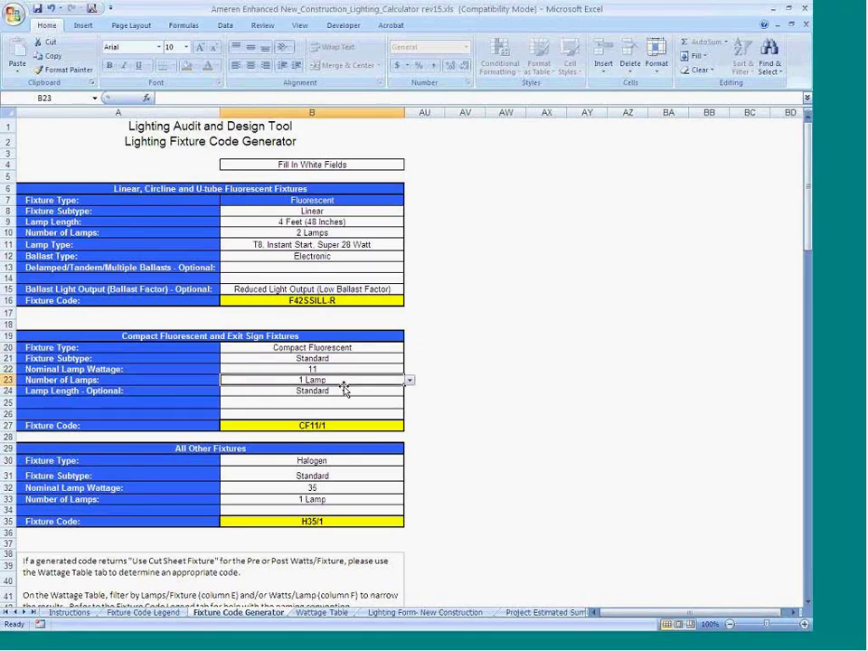
pyautogui.click(334, 425)
pyautogui.hotkey('ctrl', 'c')
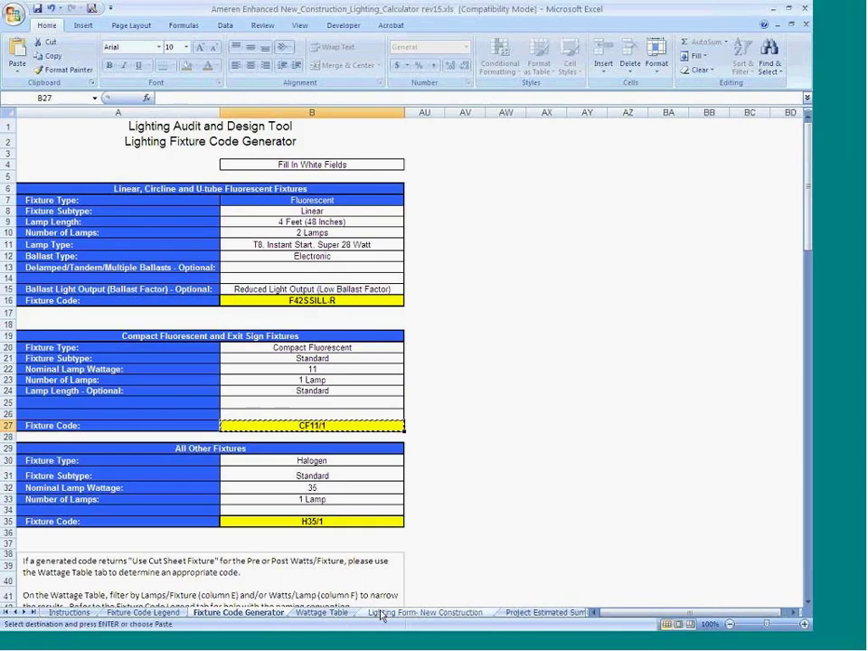
# Paste CF11/1 as the proposed fixture code of line item 3 on the lighting form and set its fixture quantity to 10.
pyautogui.click(397, 613)
pyautogui.click(448, 446)
pyautogui.rightClick(447, 447)
pyautogui.press('p')
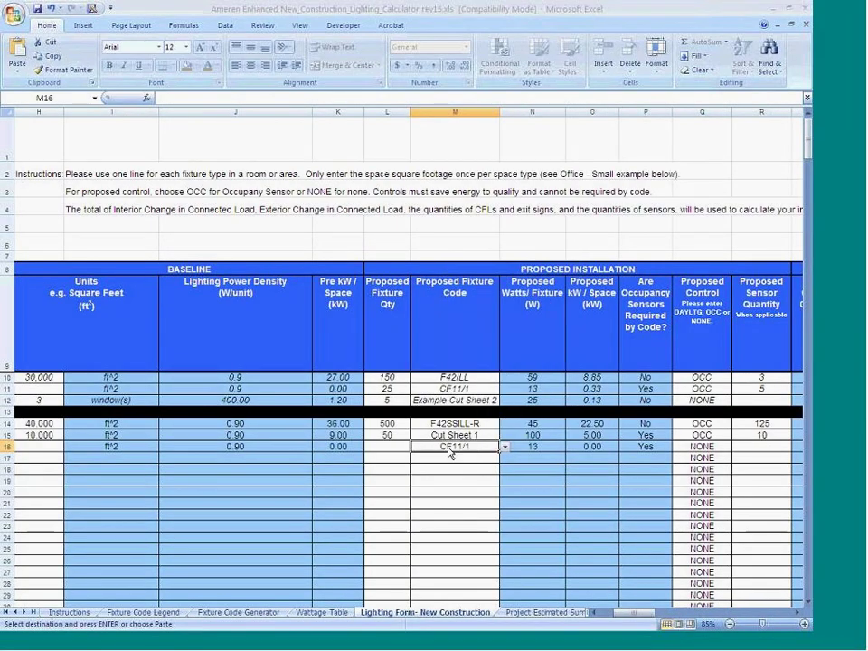
pyautogui.click(395, 446)
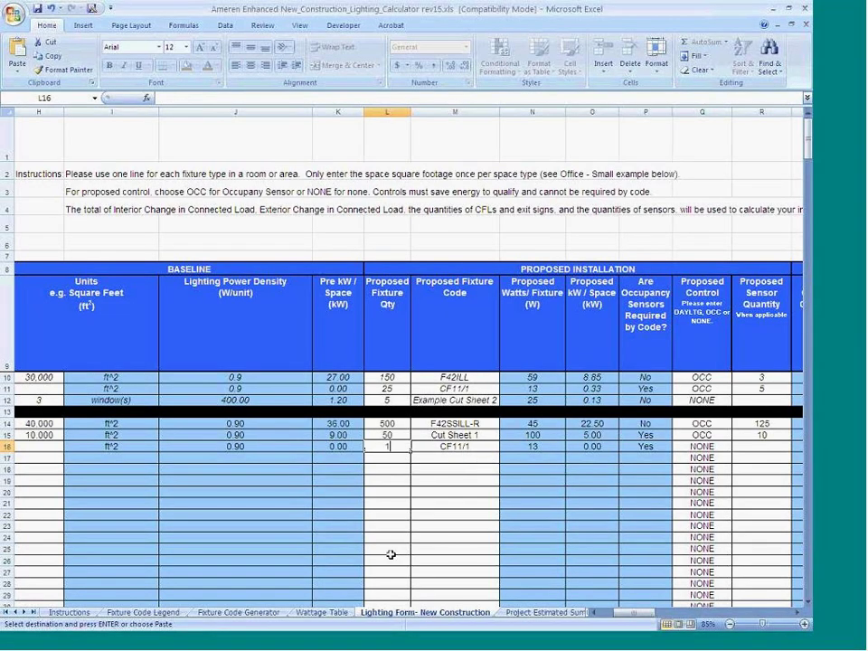
pyautogui.write('10')
pyautogui.press('Return')
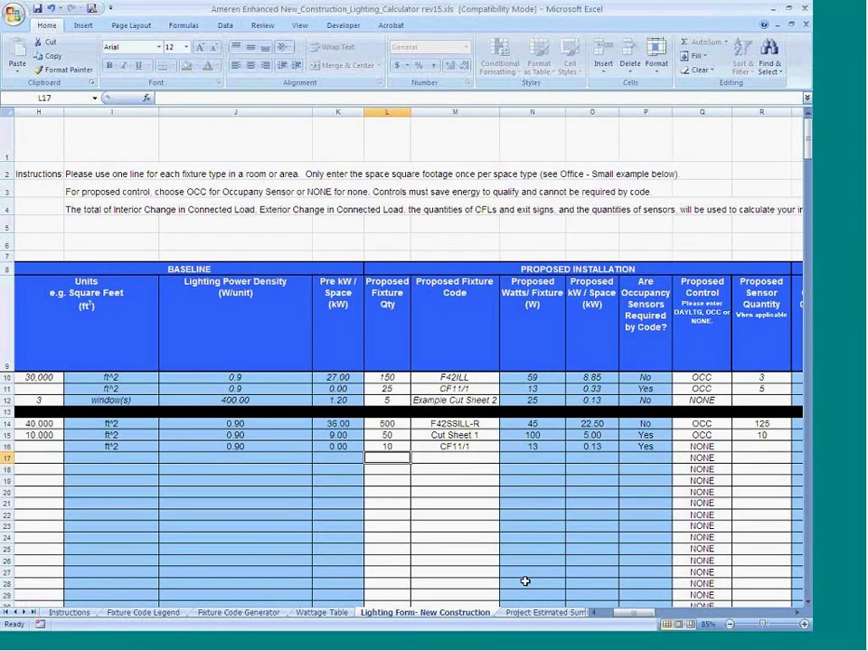
# Set the proposed control of line item 3 to OCC, leaving its sensor quantity blank.
pyautogui.press('Up')
pyautogui.press('Right')
pyautogui.press('Right')
pyautogui.press('Right')
pyautogui.press('Right')
pyautogui.press('Right')
pyautogui.hotkey('alt', 'Down')
pyautogui.click(714, 455)
pyautogui.click(764, 447)
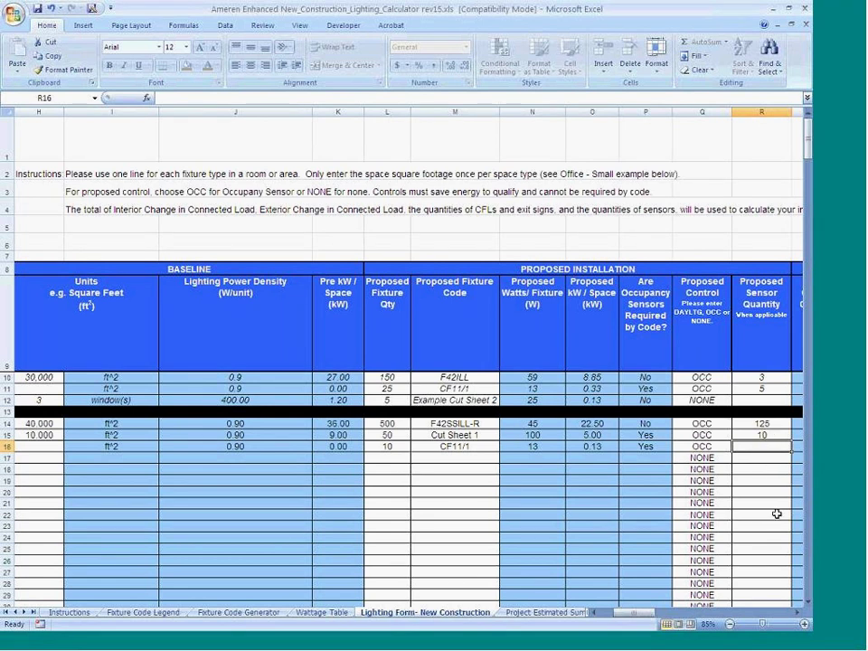
# Review the connected load, demand savings and annual kWh saved calculations for line item 3.
pyautogui.click(801, 615)
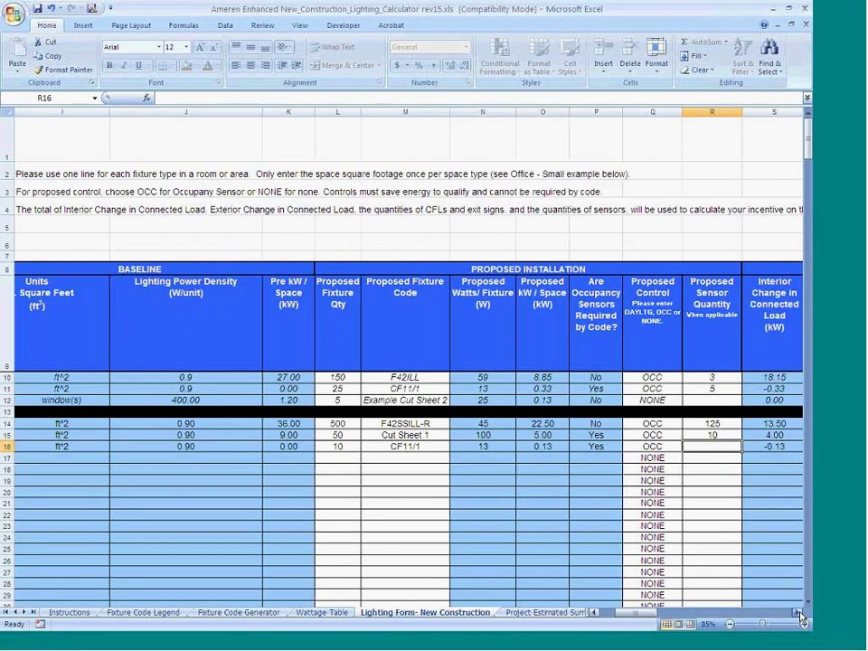
pyautogui.click(802, 615)
pyautogui.click(801, 615)
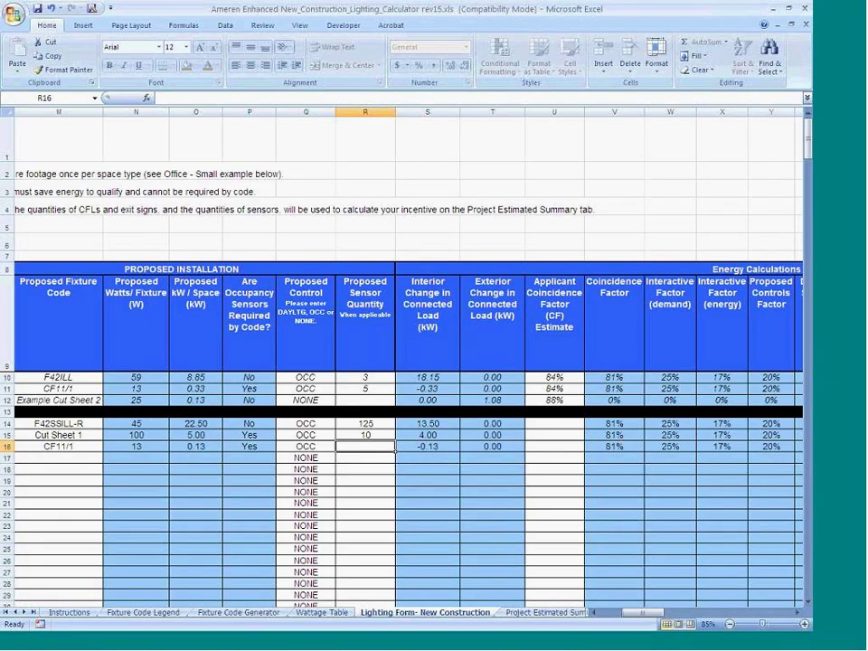
pyautogui.click(799, 620)
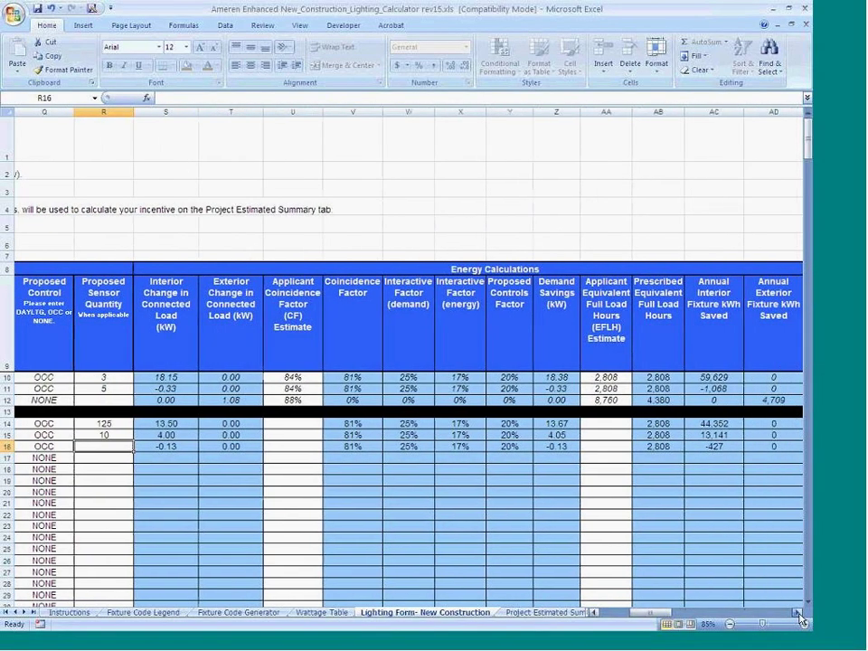
pyautogui.click(799, 619)
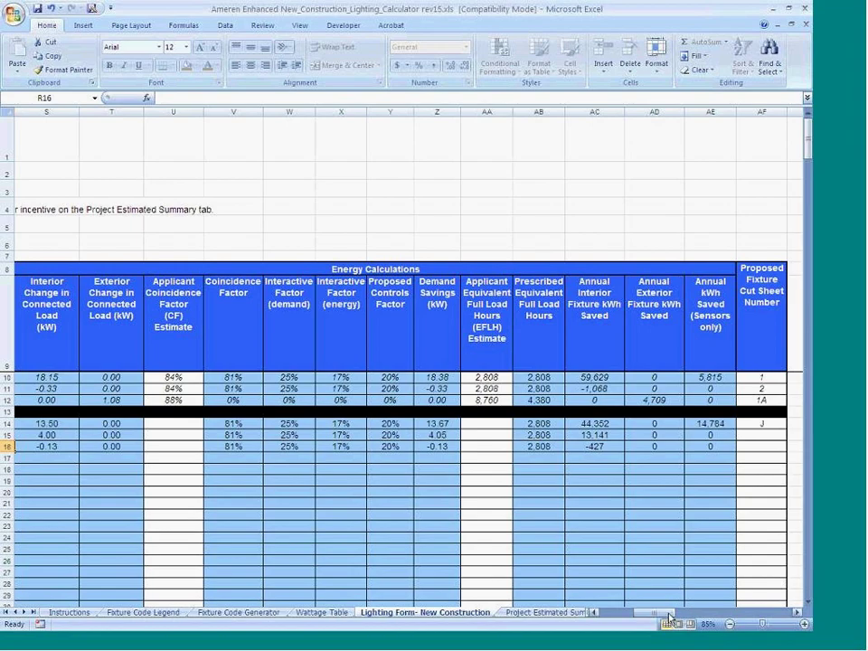
pyautogui.moveTo(670, 616); pyautogui.dragTo(671, 614)
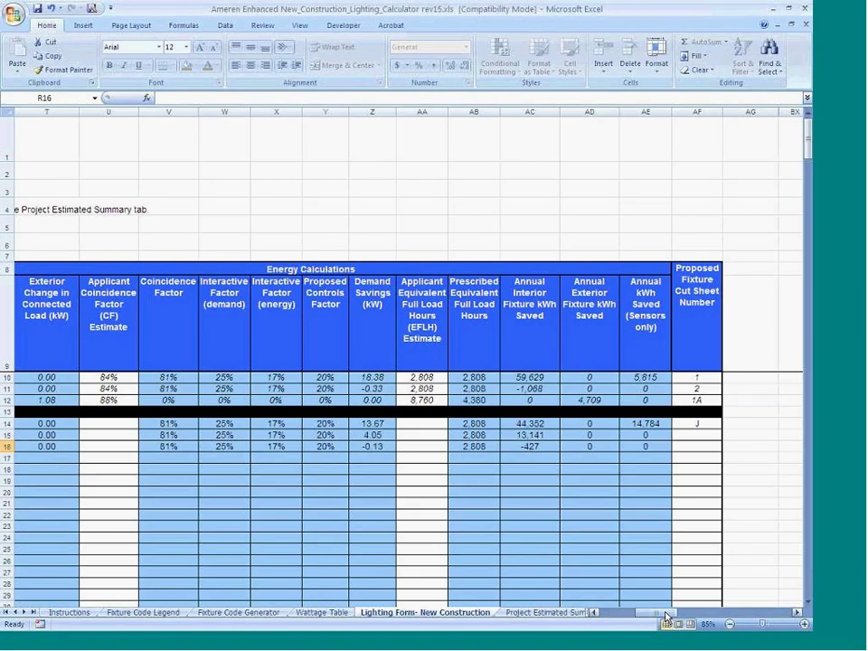
# Copy the building address of line item 3 into line item 4.
pyautogui.moveTo(666, 617); pyautogui.dragTo(633, 616)
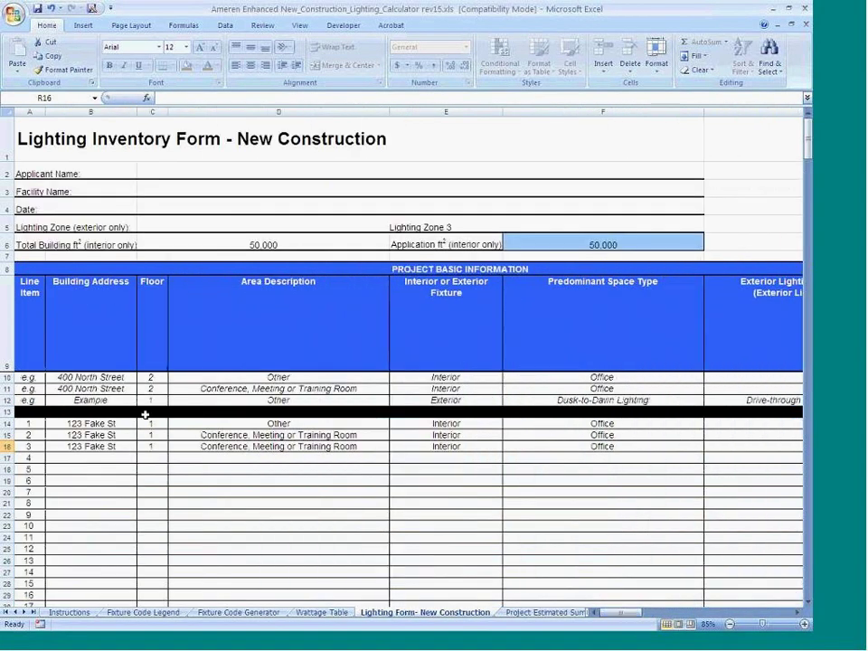
pyautogui.click(84, 446)
pyautogui.hotkey('ctrl', 'c')
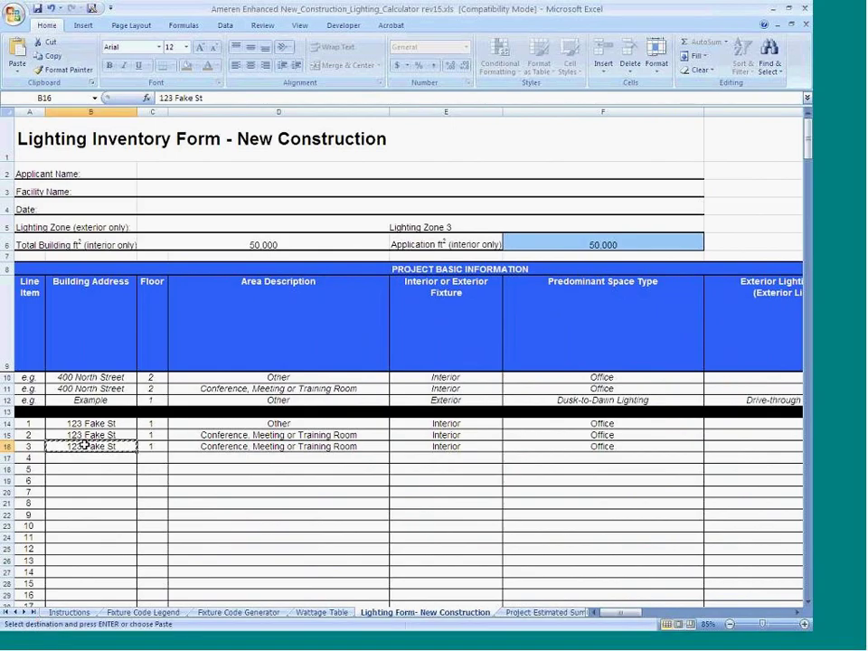
pyautogui.click(91, 458)
pyautogui.hotkey('ctrl', 'v')
pyautogui.press('Escape')
pyautogui.click(186, 457)
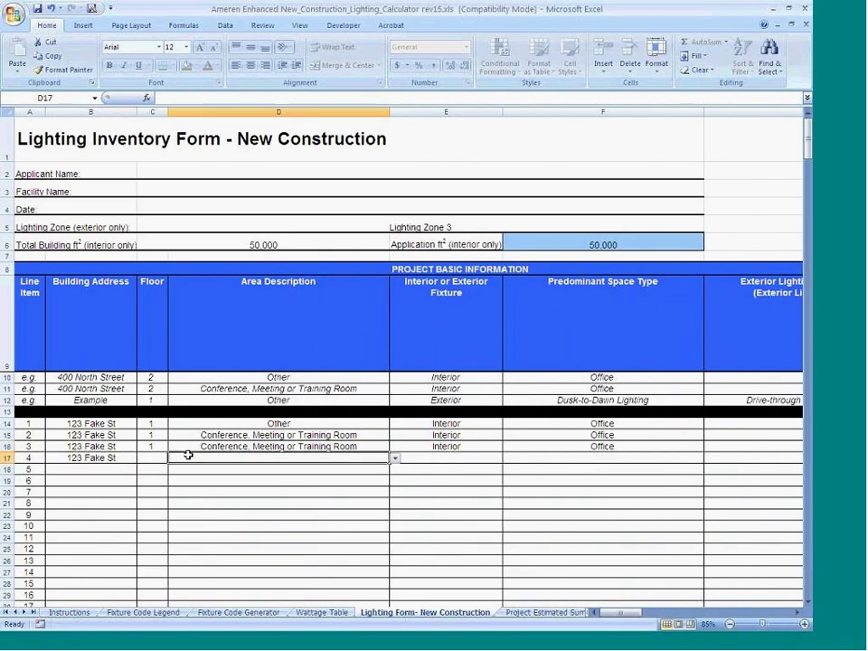
# Set the area description of line item 4 to Other and its fixture location to Exterior.
pyautogui.click(395, 459)
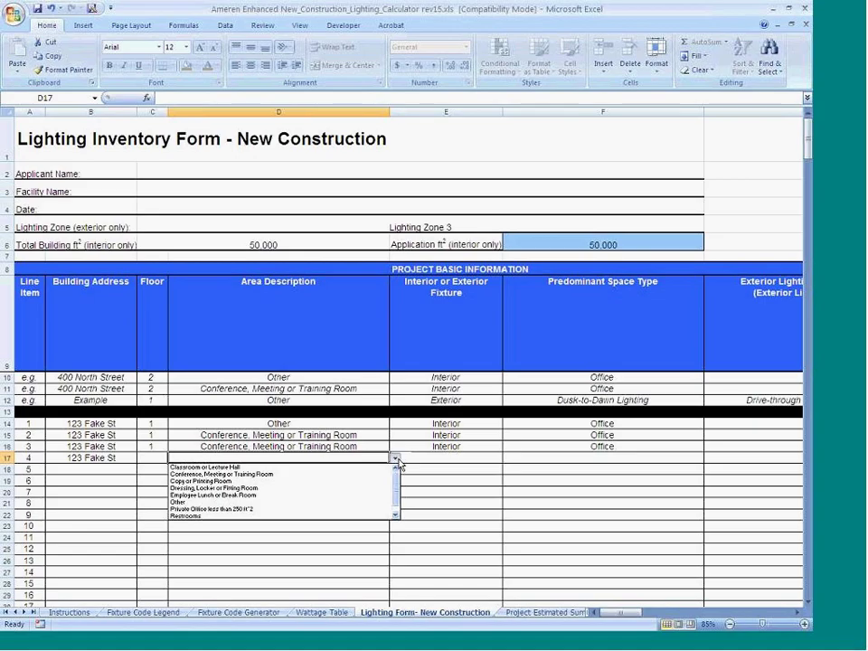
pyautogui.click(293, 505)
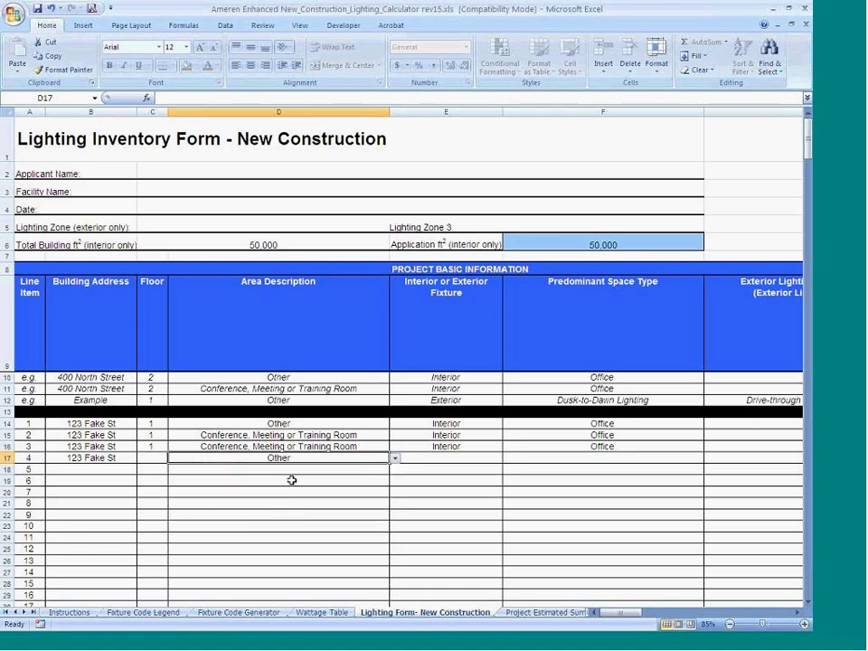
pyautogui.click(433, 458)
pyautogui.click(508, 458)
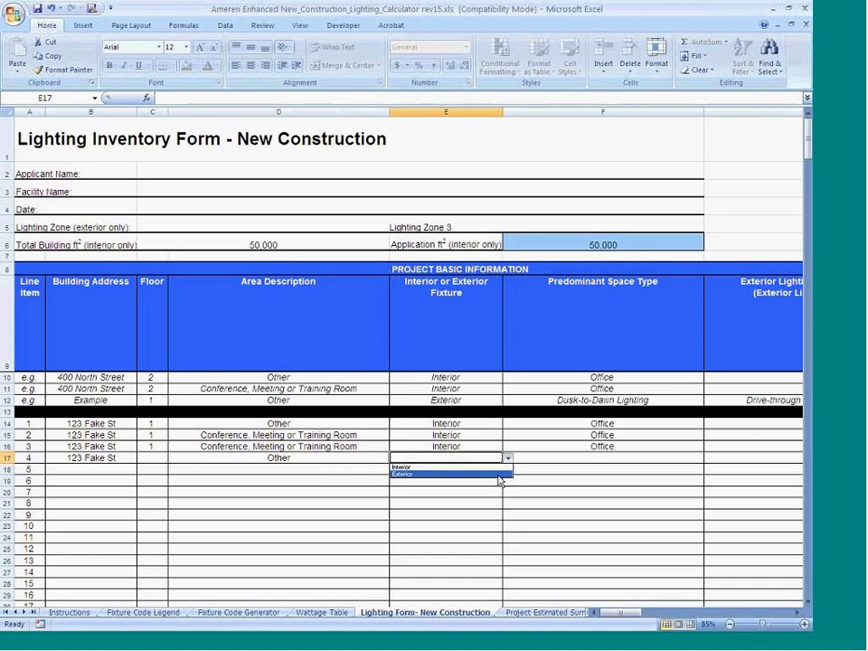
pyautogui.click(498, 476)
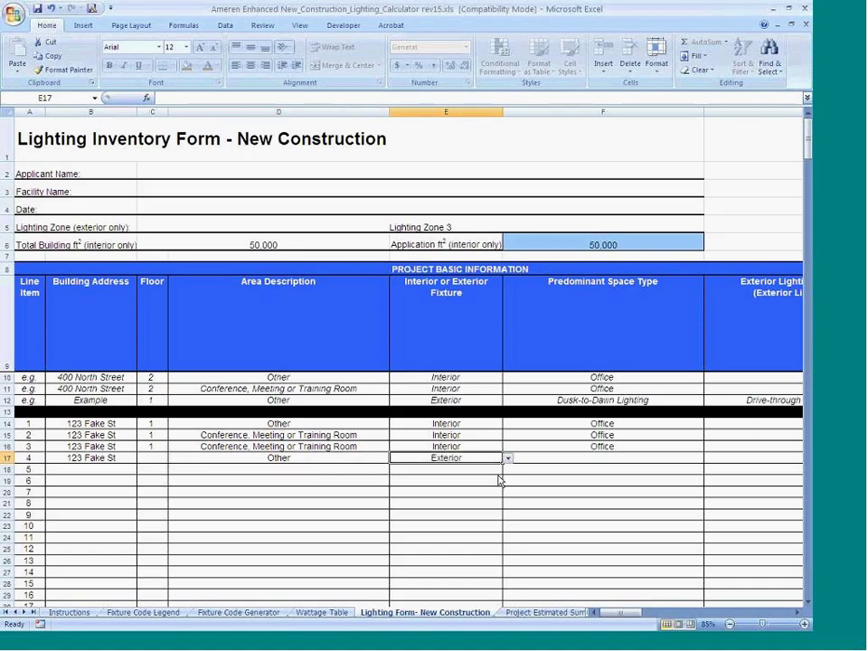
# Set the predominant space type of line item 4 to Dusk-to-Dawn Lighting.
pyautogui.click(643, 459)
pyautogui.moveTo(626, 612); pyautogui.dragTo(631, 617)
pyautogui.click(586, 459)
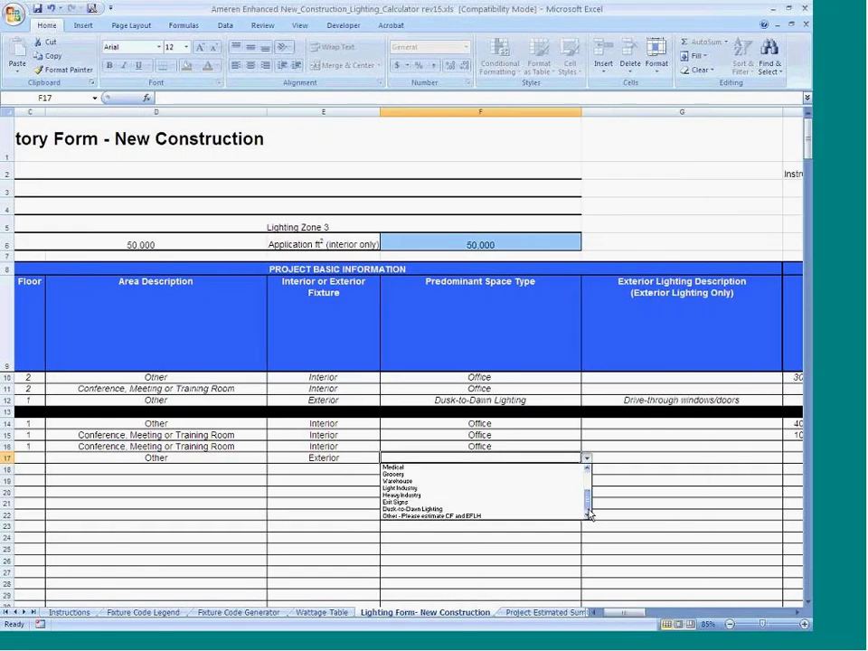
pyautogui.click(536, 510)
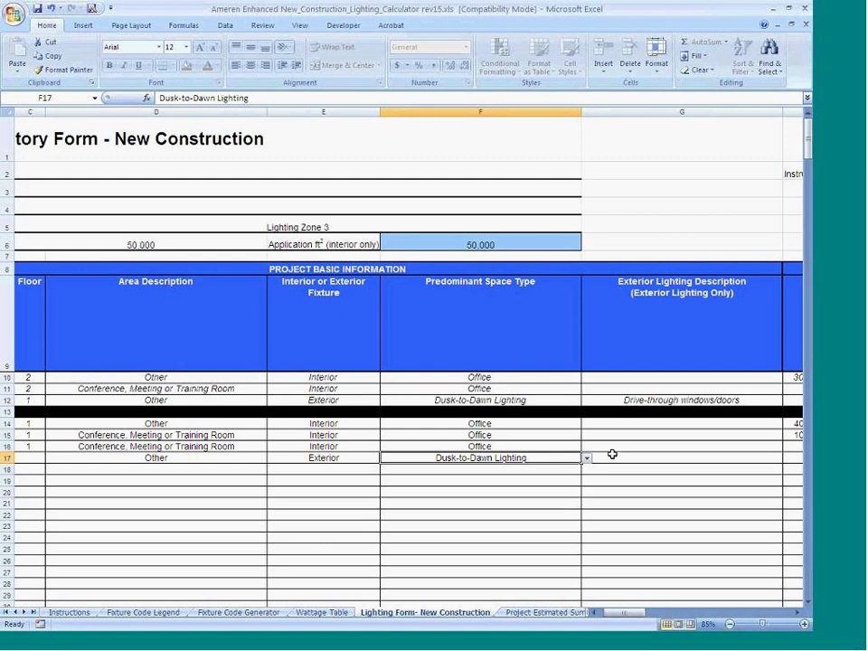
# Look through the exterior lighting descriptions available for line item 4 and choose Uncovered parking areas.
pyautogui.click(613, 459)
pyautogui.moveTo(614, 612); pyautogui.dragTo(625, 618)
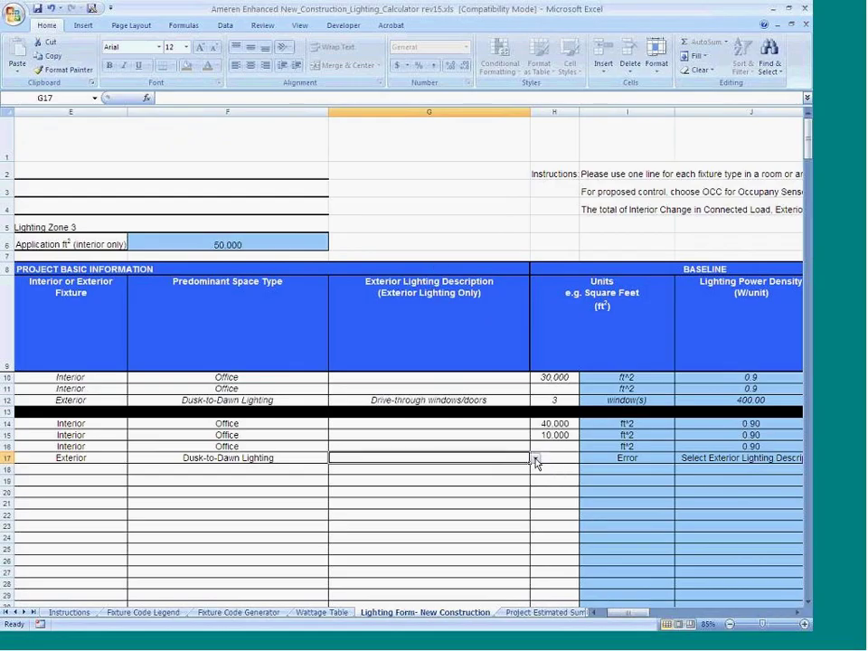
pyautogui.click(800, 620)
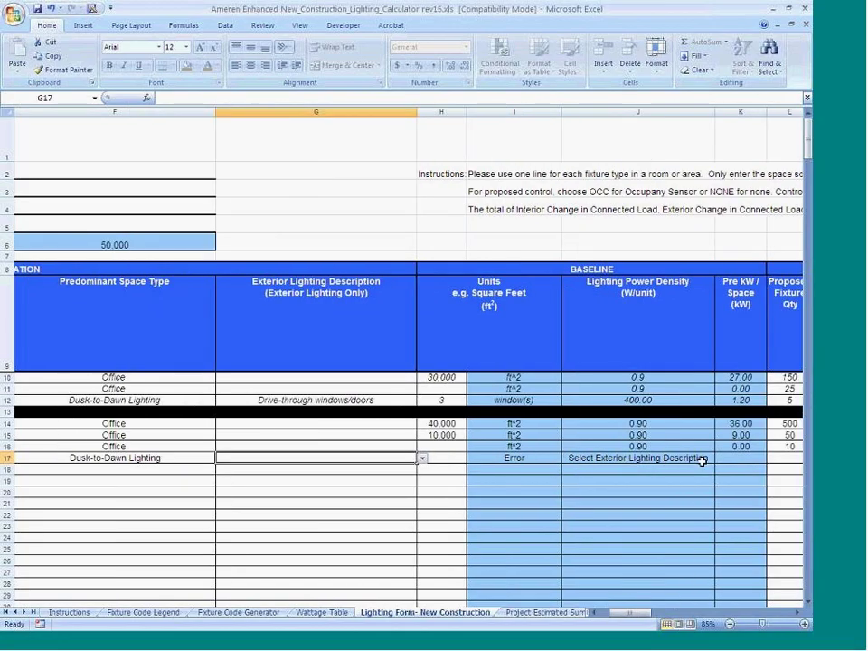
pyautogui.click(422, 461)
pyautogui.click(423, 461)
pyautogui.keyDown('ctrl'); pyautogui.scroll(1, 423, 463); pyautogui.keyUp('ctrl')
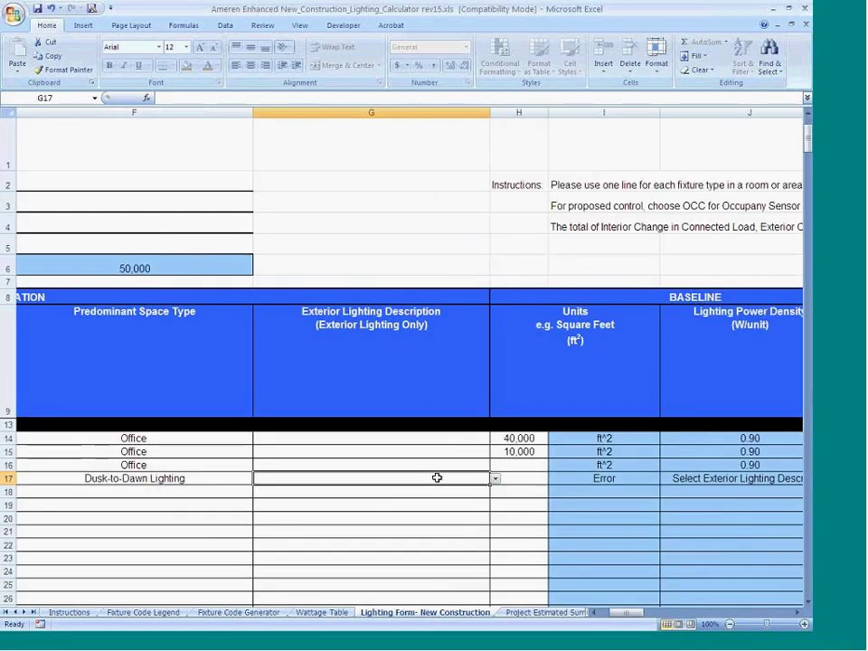
pyautogui.click(495, 478)
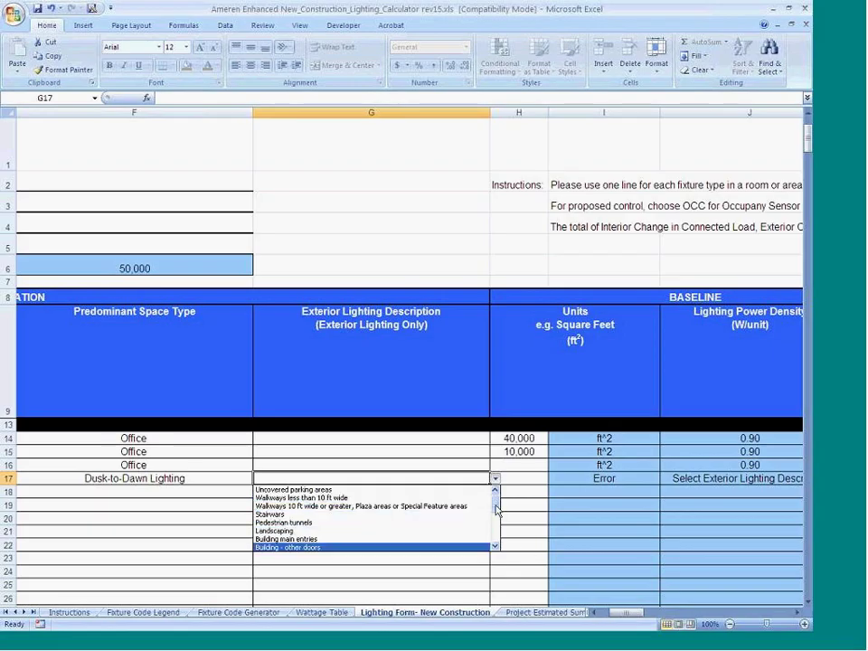
pyautogui.moveTo(495, 509); pyautogui.dragTo(496, 527)
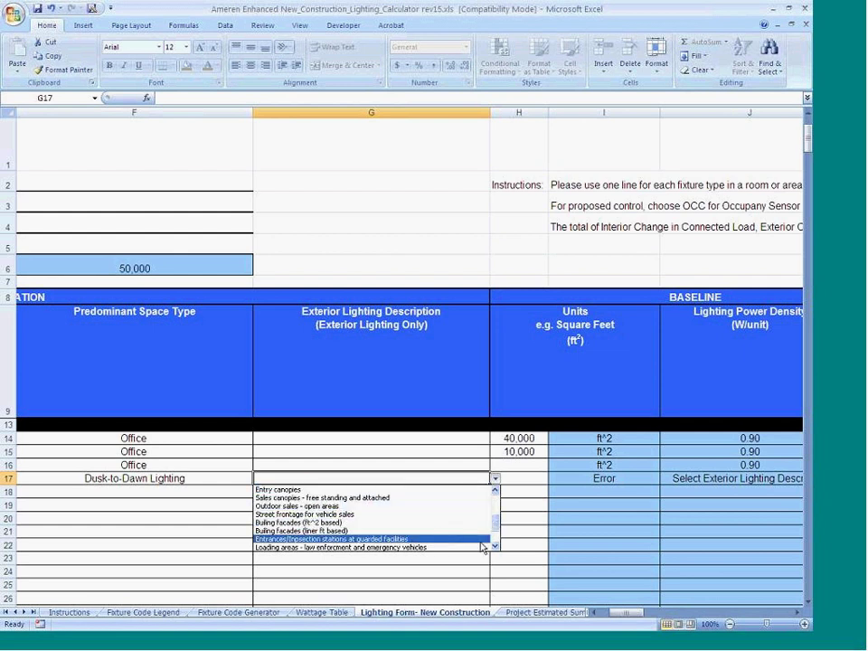
pyautogui.scroll(-1, 496, 532)
pyautogui.scroll(-1, 497, 529)
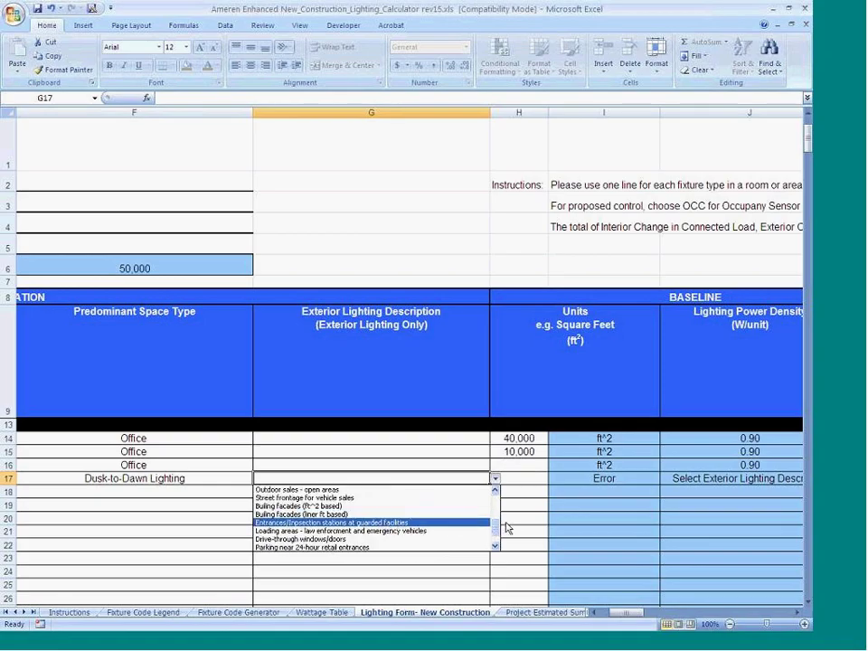
pyautogui.scroll(-2, 496, 531)
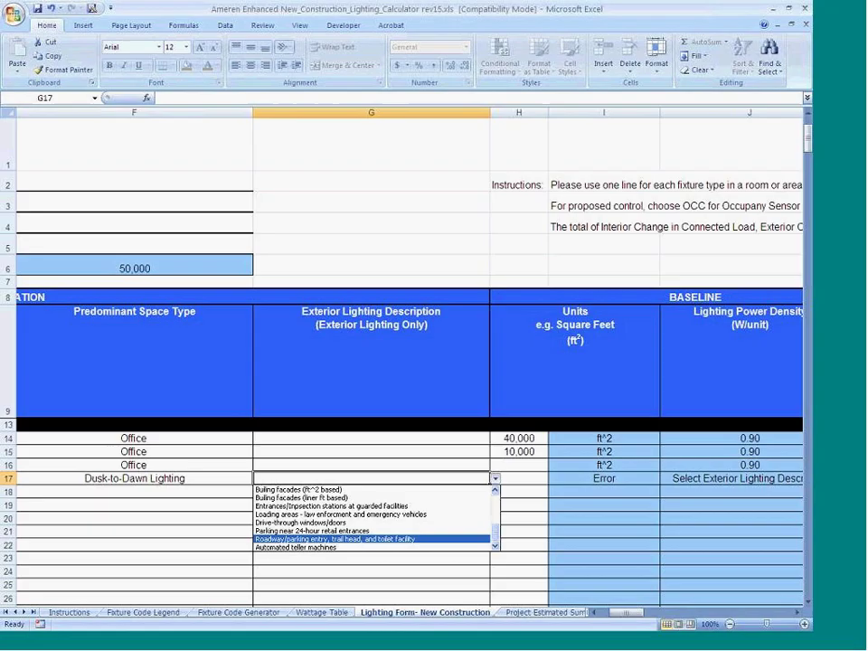
pyautogui.scroll(6, 379, 515)
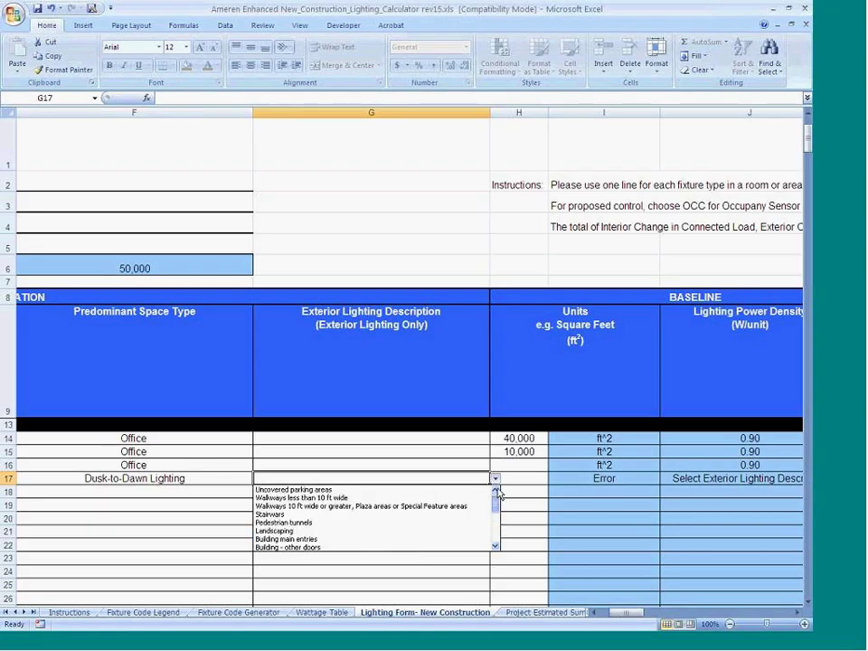
pyautogui.click(321, 490)
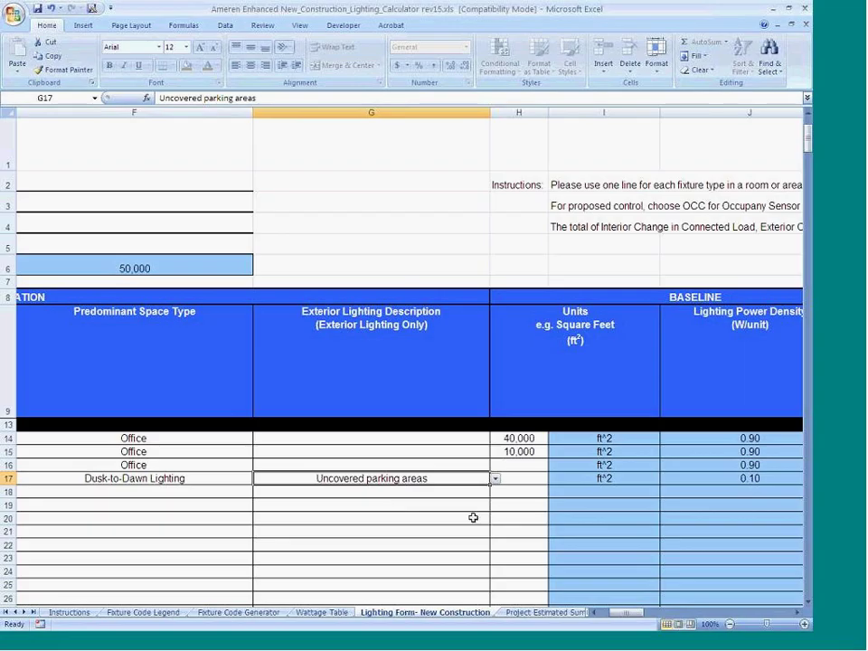
# Enter 50000 square feet as the baseline units of line item 4.
pyautogui.press('Tab')
pyautogui.scroll(-1, 559, 502)
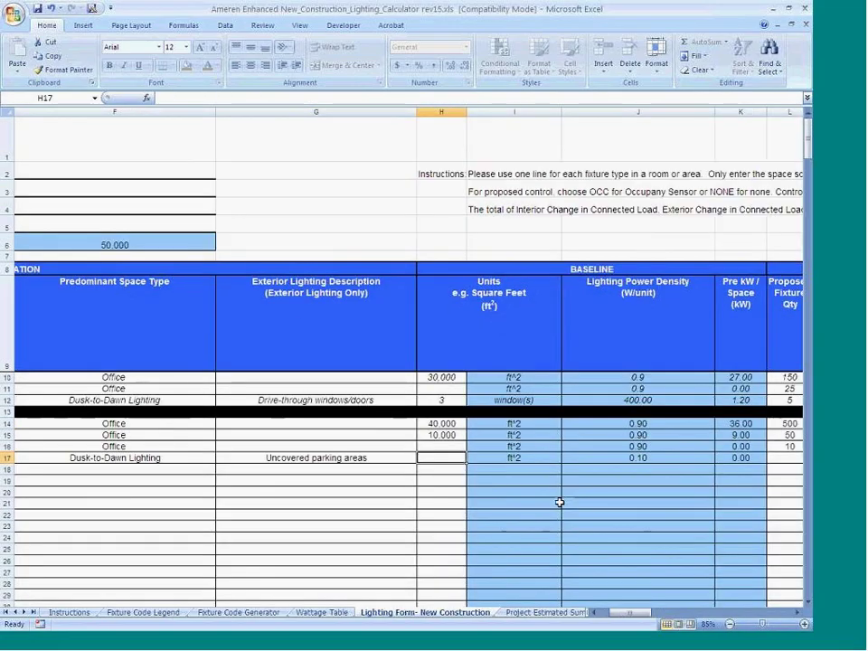
pyautogui.write('50000')
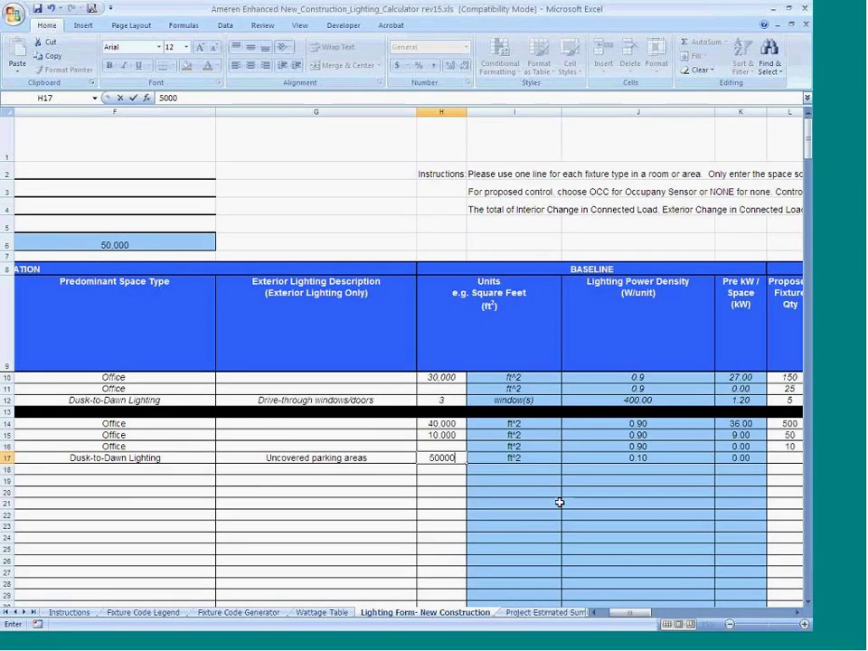
pyautogui.press('Return')
pyautogui.press('Up')
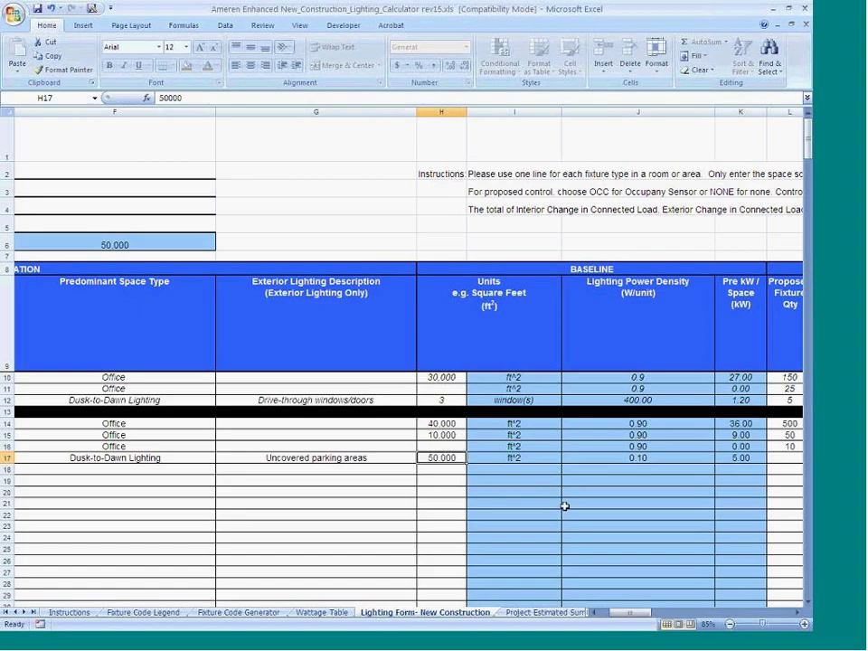
# Try Walkways less than 10 ft wide as the exterior lighting description of line item 4 and check its baseline unit.
pyautogui.click(798, 614)
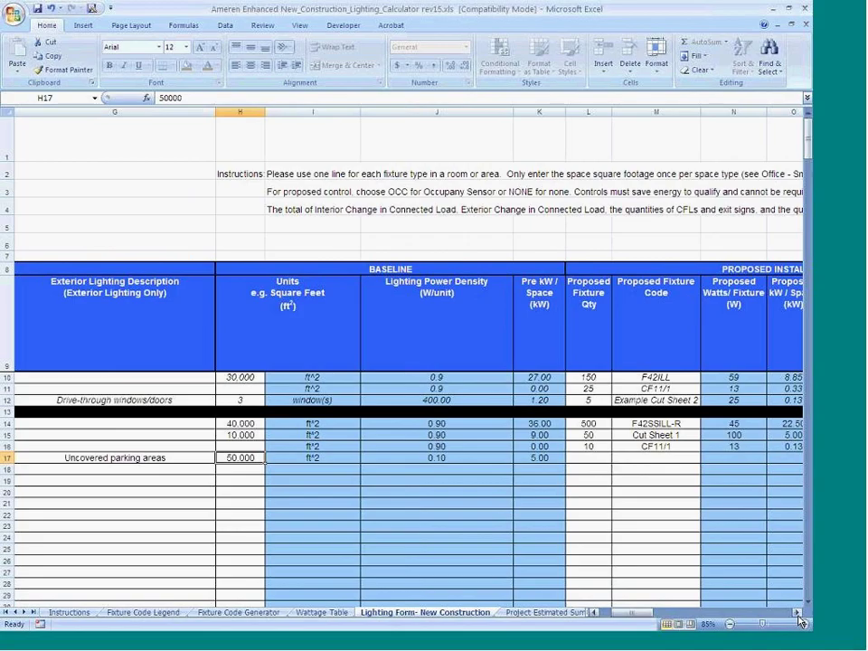
pyautogui.click(799, 616)
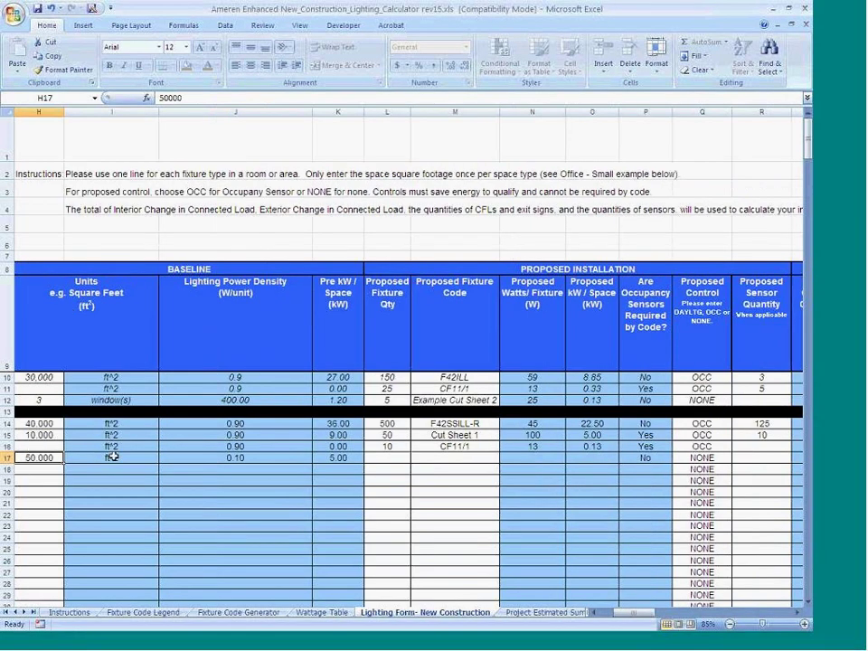
pyautogui.click(592, 615)
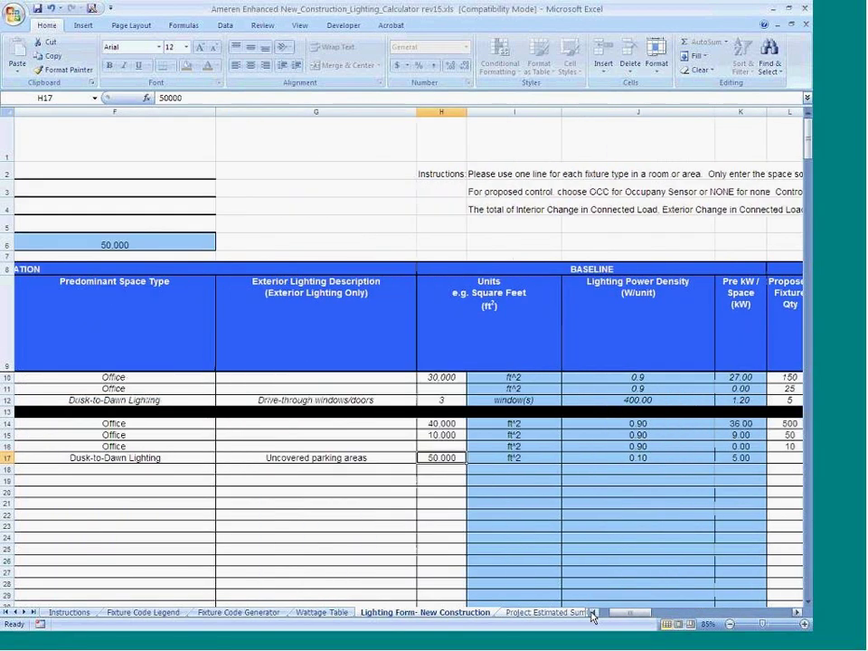
pyautogui.click(381, 457)
pyautogui.click(421, 459)
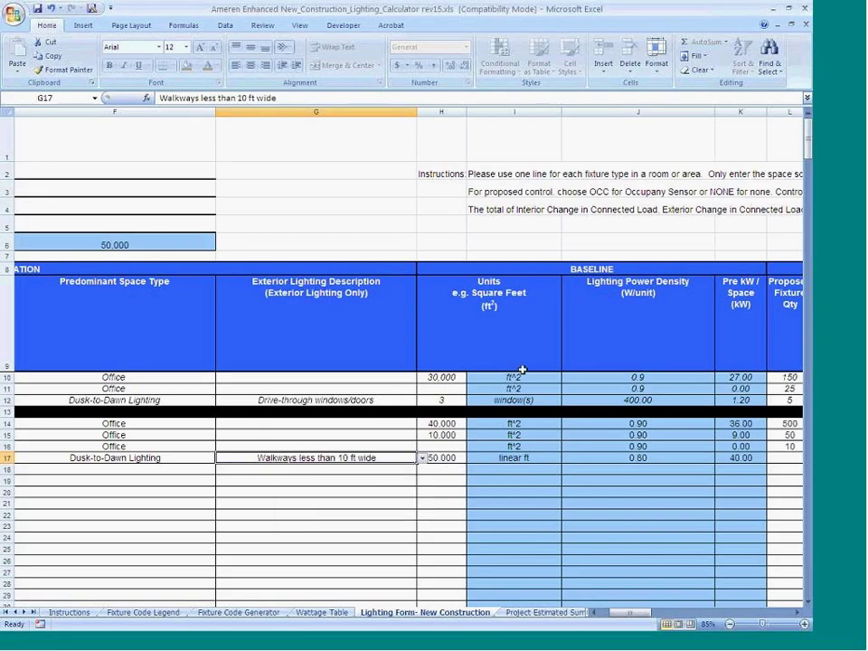
pyautogui.click(448, 459)
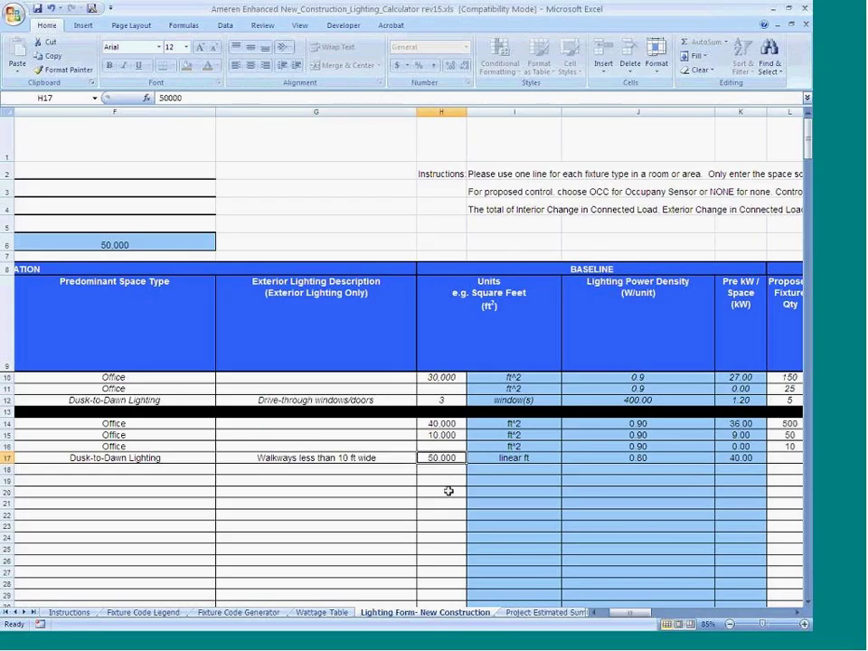
# Try Automated teller machines as the exterior lighting description of line item 4 and check its baseline unit.
pyautogui.click(383, 457)
pyautogui.click(422, 459)
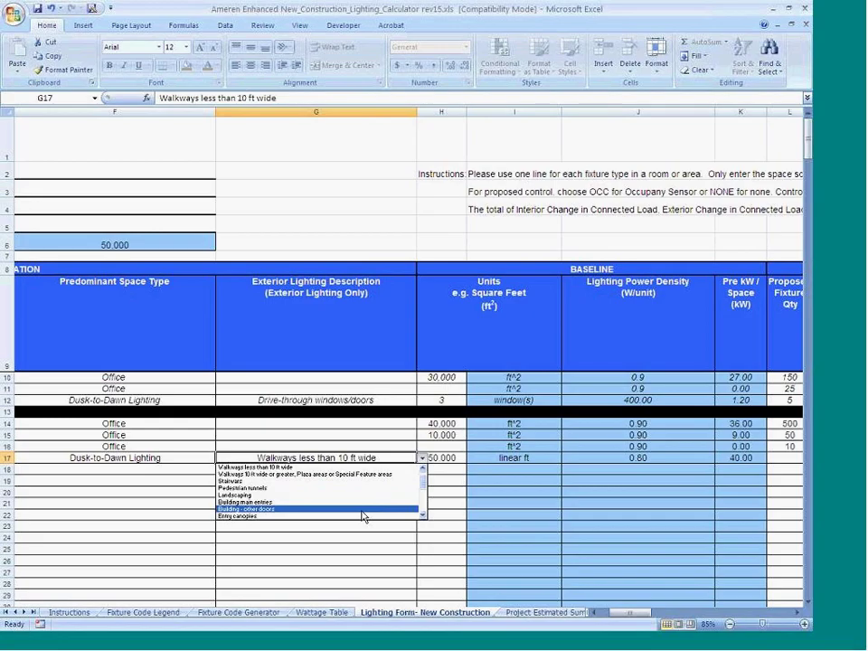
pyautogui.click(422, 514)
pyautogui.click(422, 514)
pyautogui.scroll(-4, 422, 517)
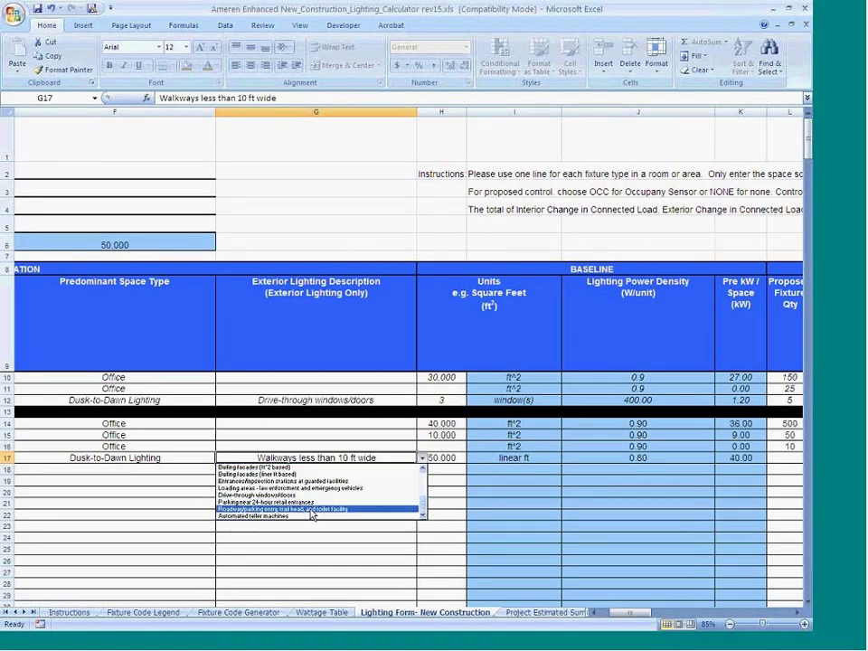
pyautogui.click(310, 516)
pyautogui.click(411, 512)
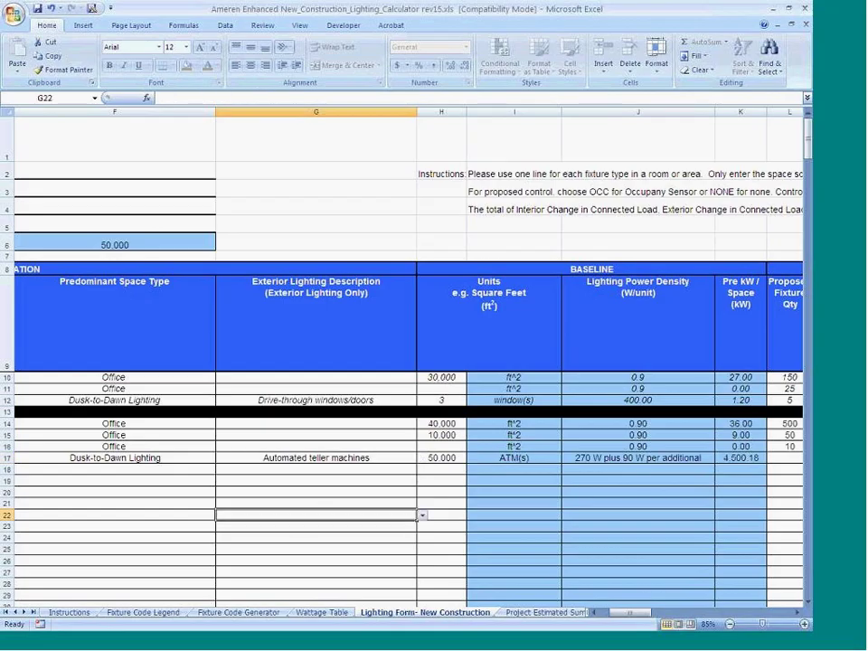
pyautogui.click(445, 459)
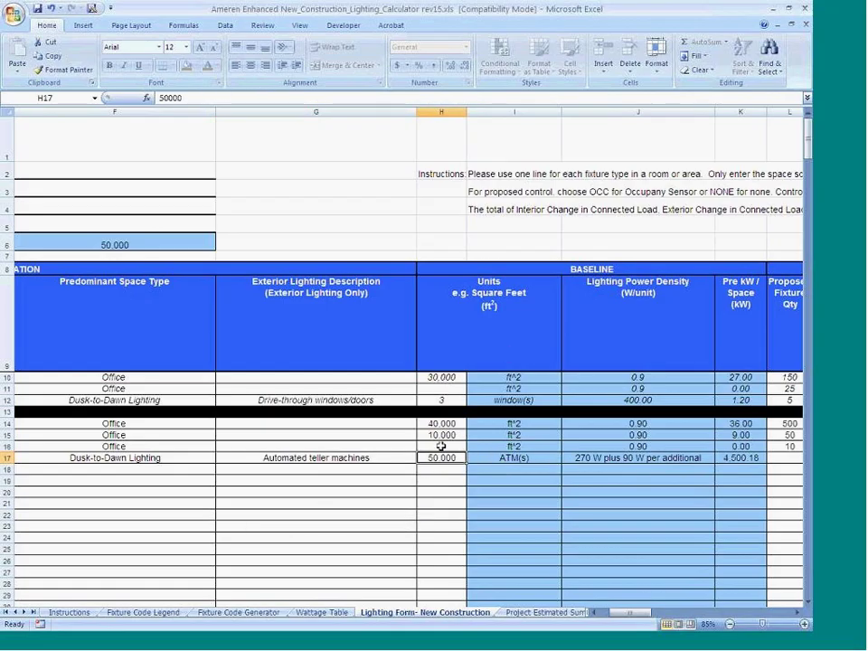
# Try Drive-through windows/doors as the exterior lighting description of line item 4.
pyautogui.click(395, 459)
pyautogui.click(422, 459)
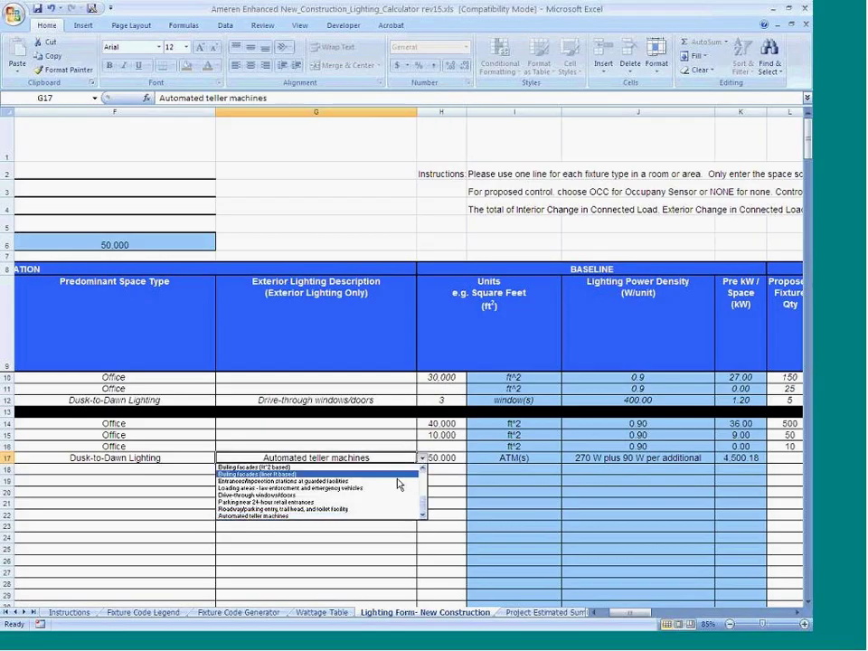
pyautogui.click(366, 495)
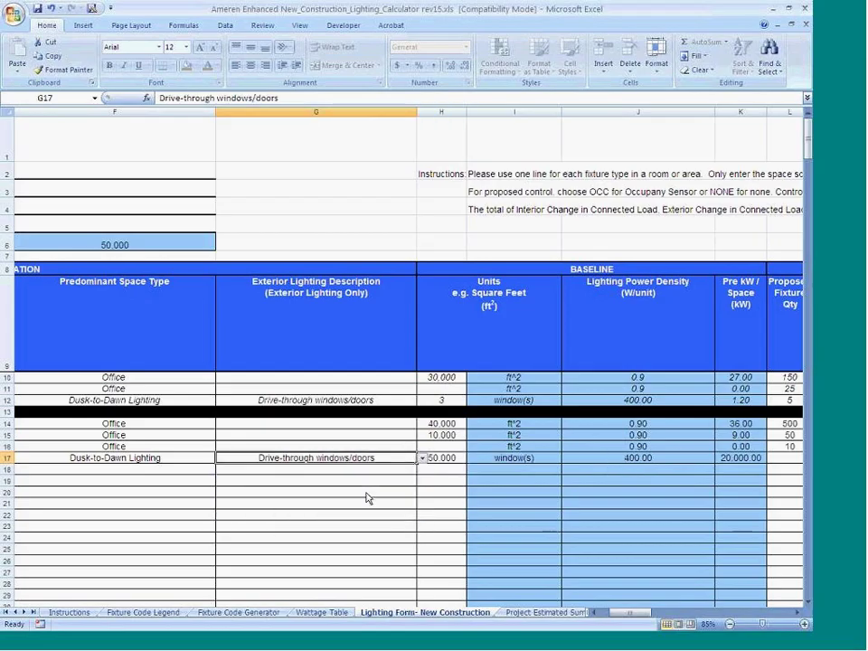
# Set the exterior lighting description of line item 4 back to Uncovered parking areas.
pyautogui.click(421, 459)
pyautogui.moveTo(424, 493); pyautogui.dragTo(426, 484)
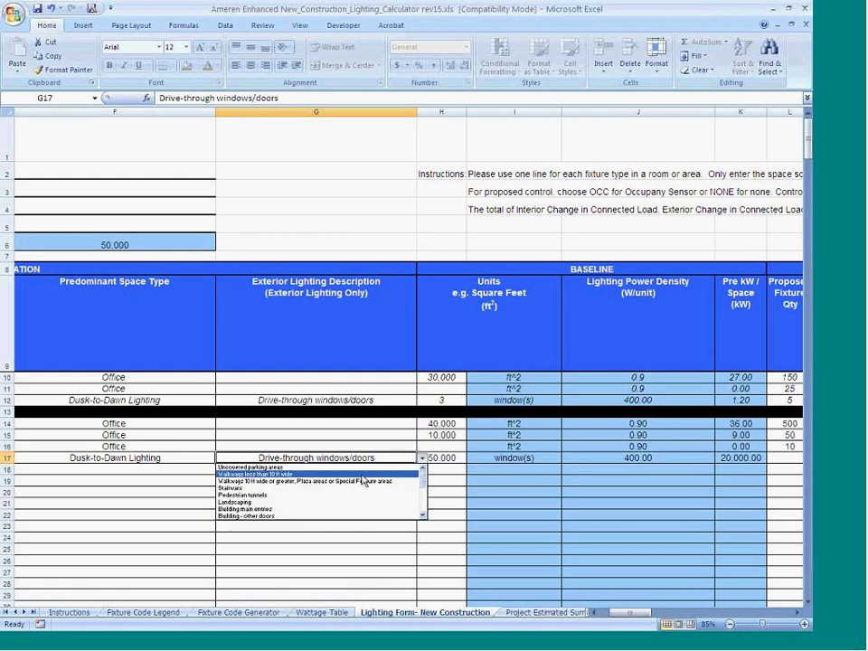
pyautogui.click(290, 468)
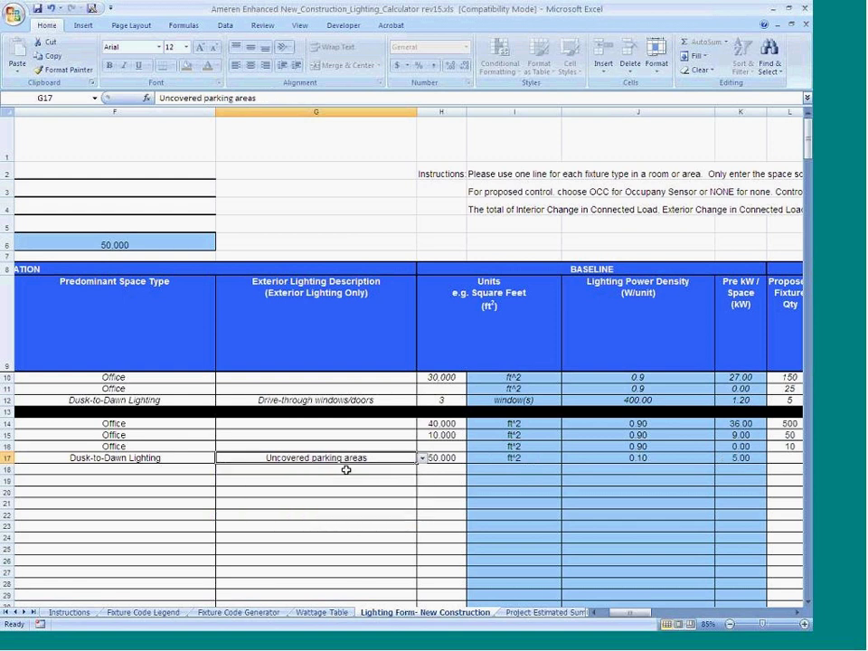
pyautogui.click(441, 458)
# Define Cut Sheet 2 in the Wattage Table as LED Pole Lighting with 125 watts per fixture.
pyautogui.moveTo(642, 613); pyautogui.dragTo(639, 610)
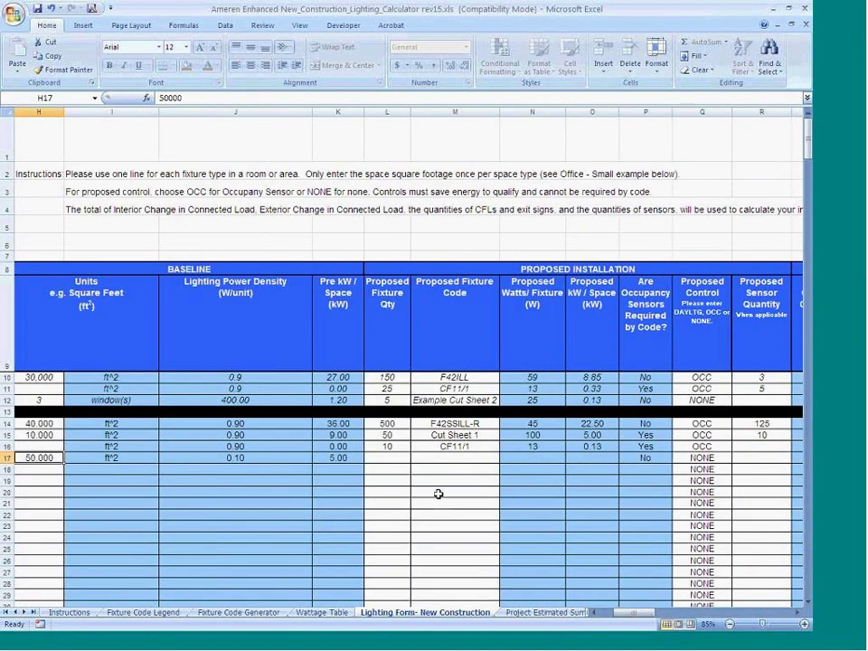
pyautogui.click(455, 458)
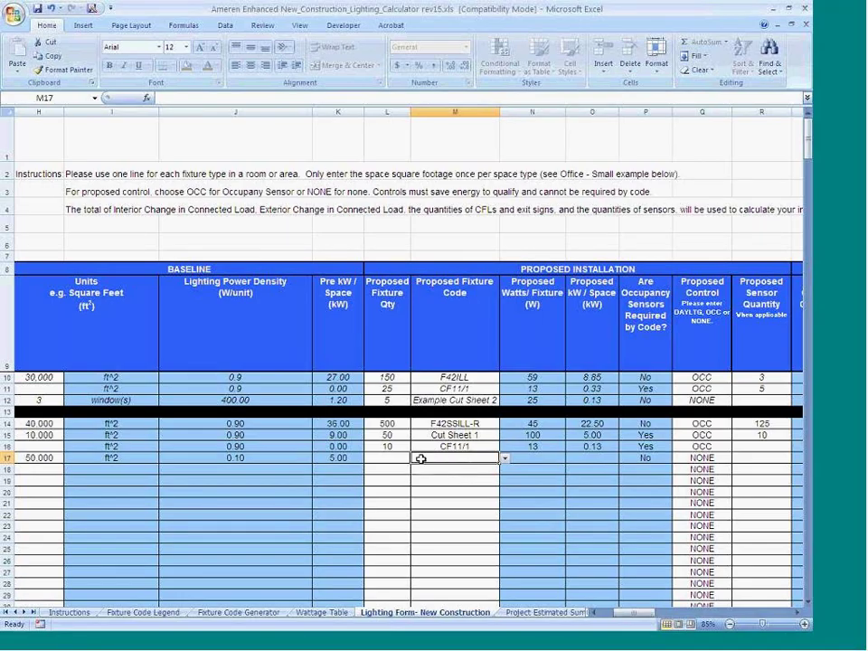
pyautogui.click(324, 618)
pyautogui.click(289, 327)
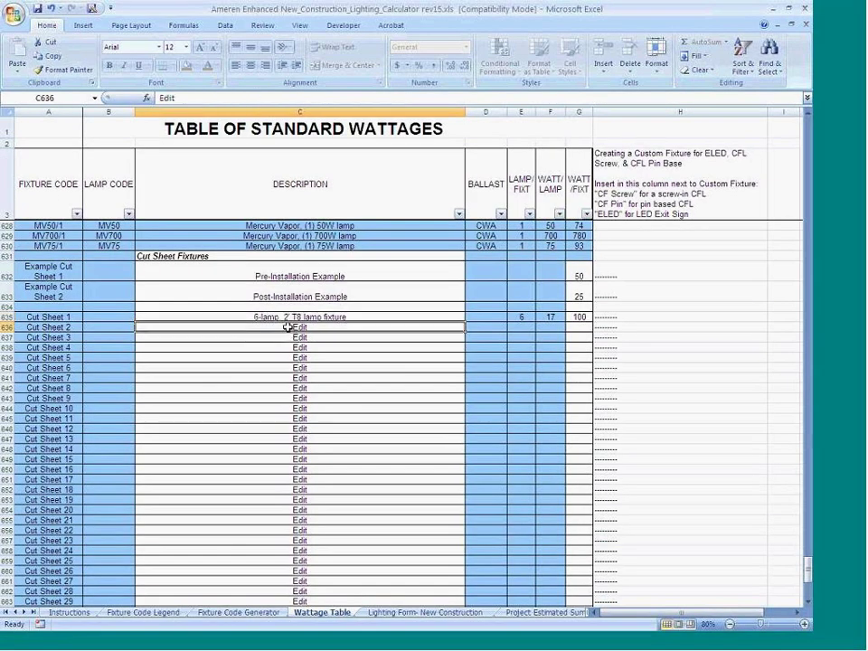
pyautogui.write('LED Pol')
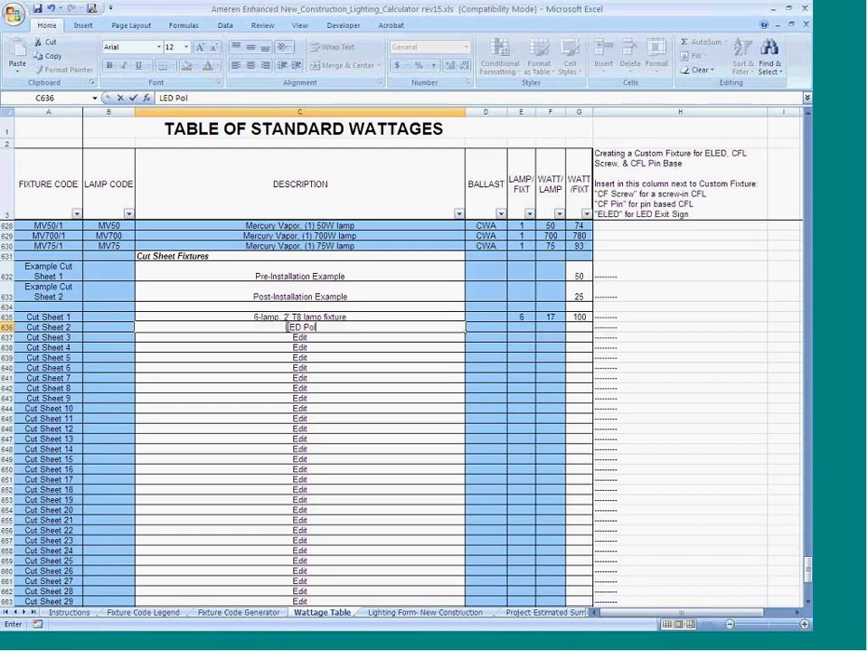
pyautogui.write('e Lighting')
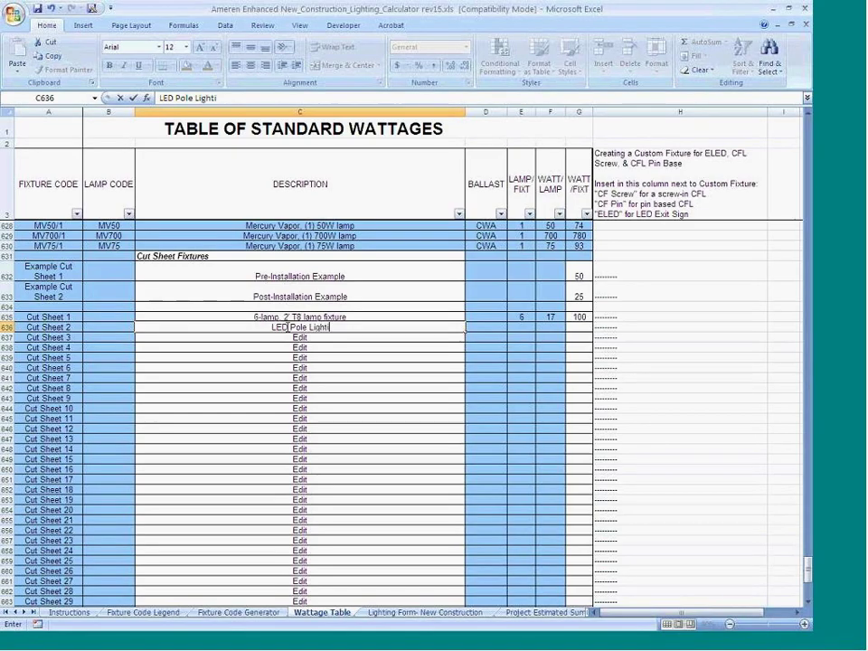
pyautogui.press('Tab')
pyautogui.press('Tab')
pyautogui.press('Tab')
pyautogui.press('Tab')
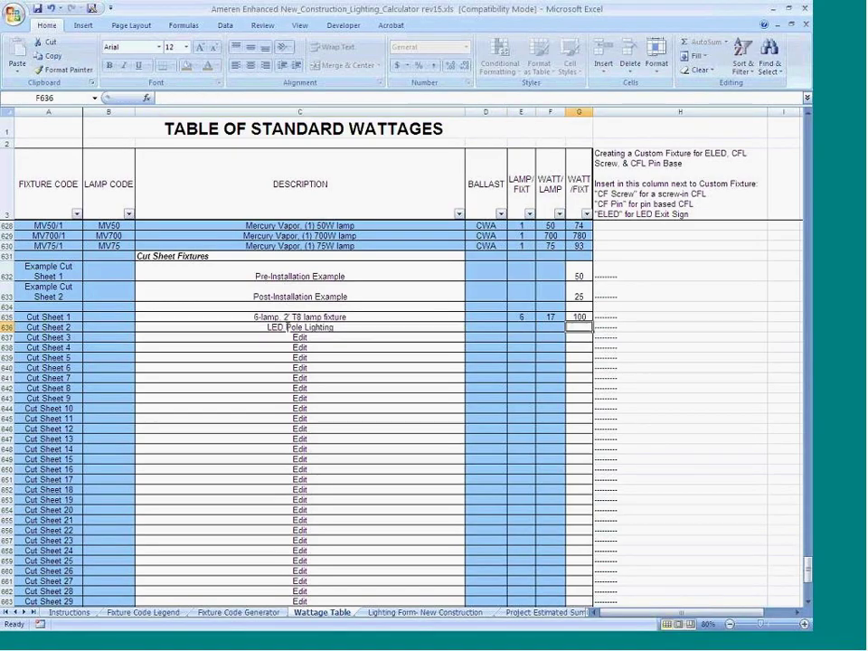
pyautogui.write('125')
pyautogui.press('Return')
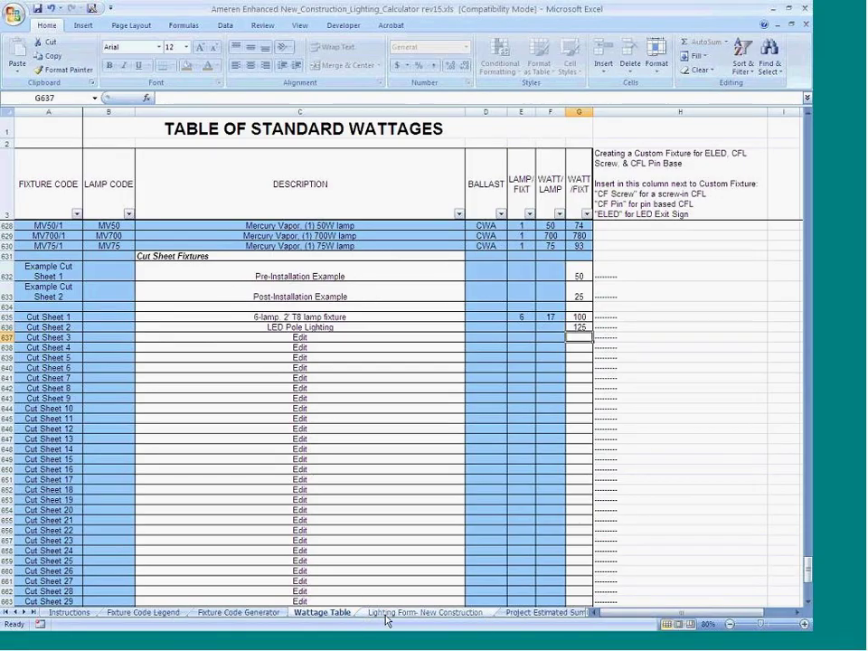
# Enter Cut Sheet 2 as the proposed fixture code of line item 4 on the New Construction lighting form.
pyautogui.click(423, 612)
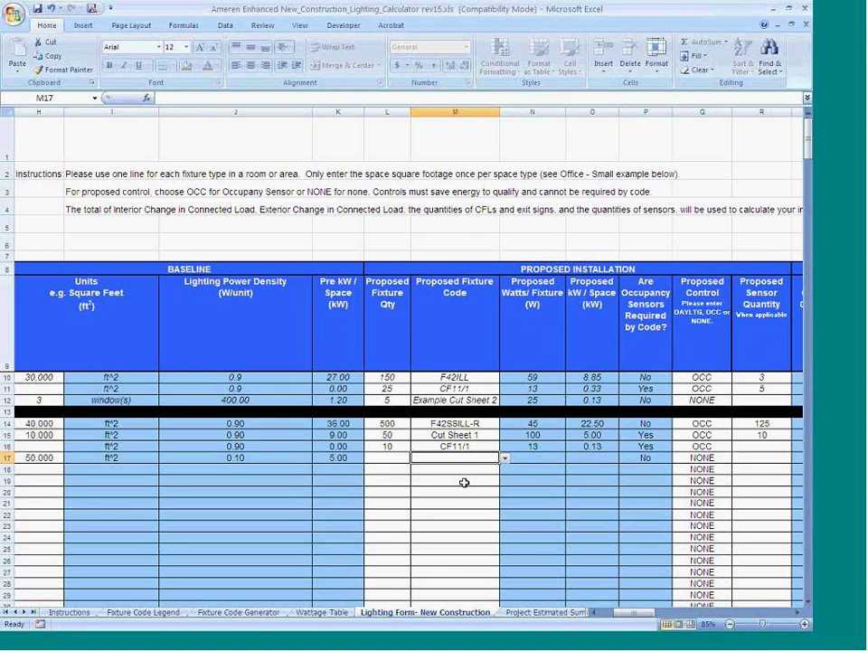
pyautogui.write('Cut Sheet ')
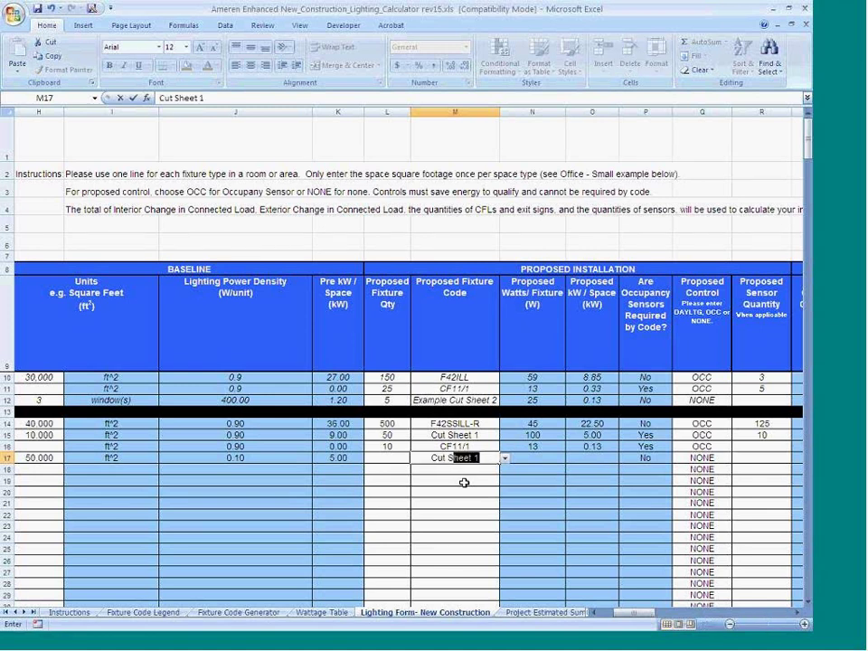
pyautogui.write('2')
pyautogui.press('Return')
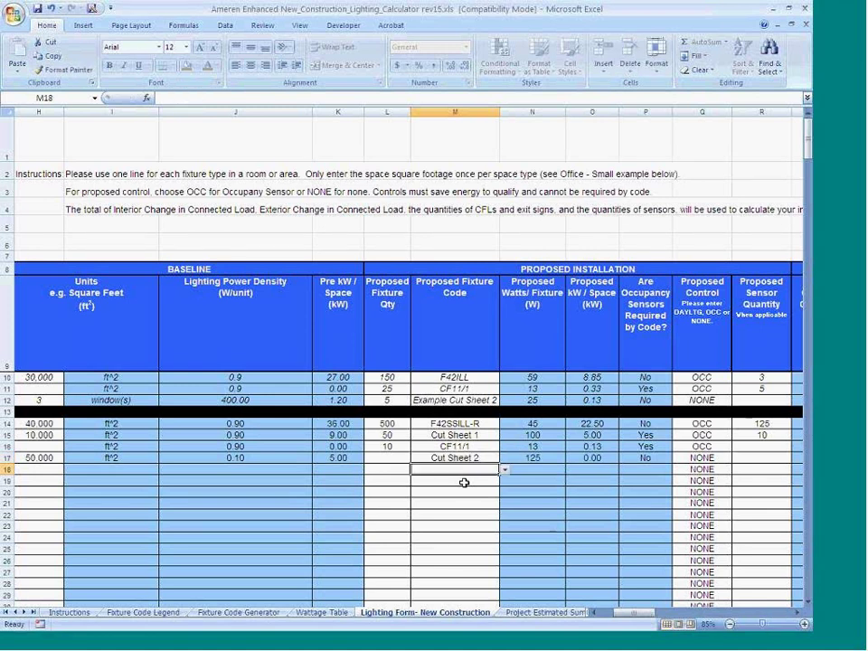
# Enter 10 as the proposed fixture quantity of line item 4 and replace it with 20.
pyautogui.press('Up')
pyautogui.press('Left')
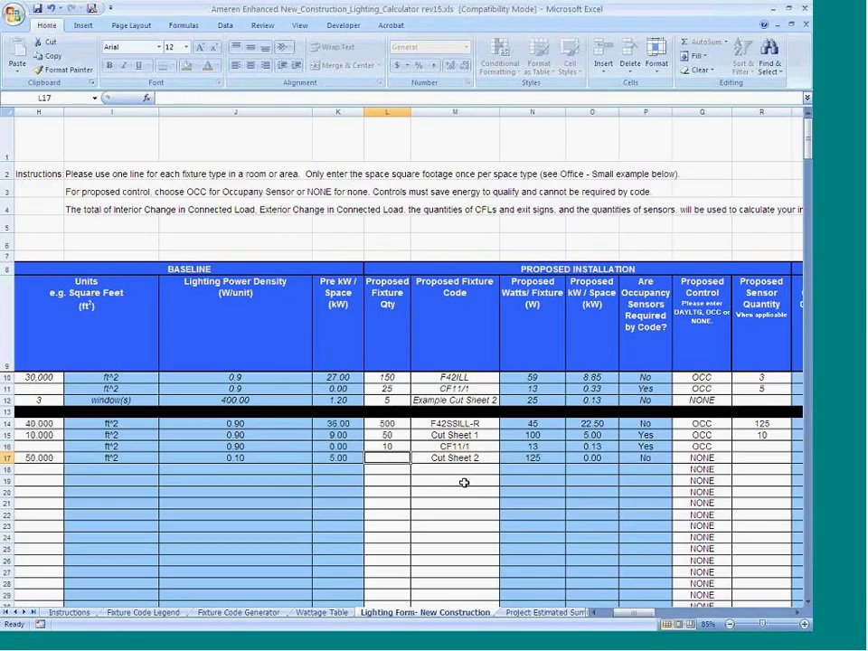
pyautogui.write('10')
pyautogui.press('Return')
pyautogui.press('Up')
pyautogui.write('20')
pyautogui.press('Return')
pyautogui.press('Up')
# Examine line item 4's exterior change in connected load, coincidence and interactive factors, full load hours and annual kWh saved.
pyautogui.click(799, 613)
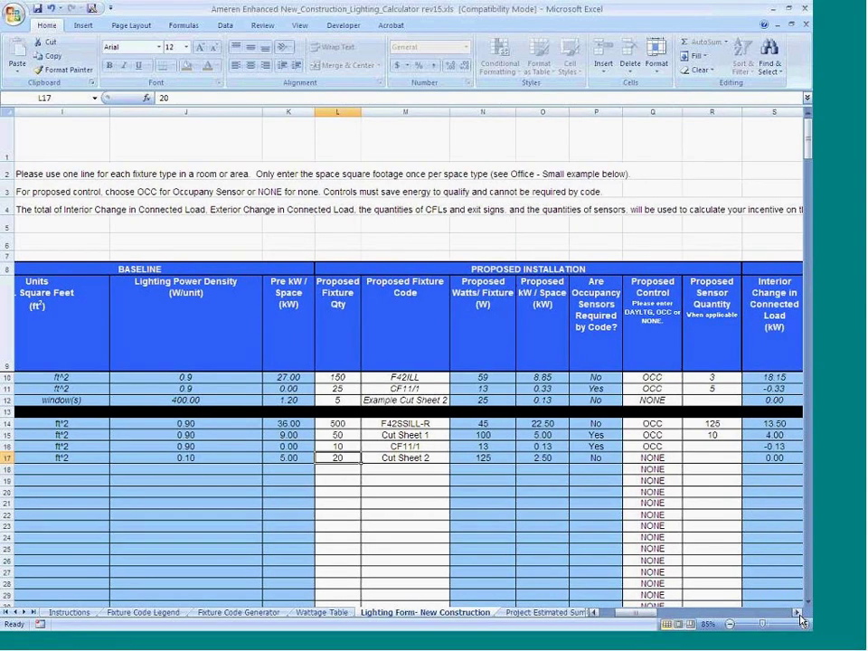
pyautogui.click(800, 613)
pyautogui.click(799, 613)
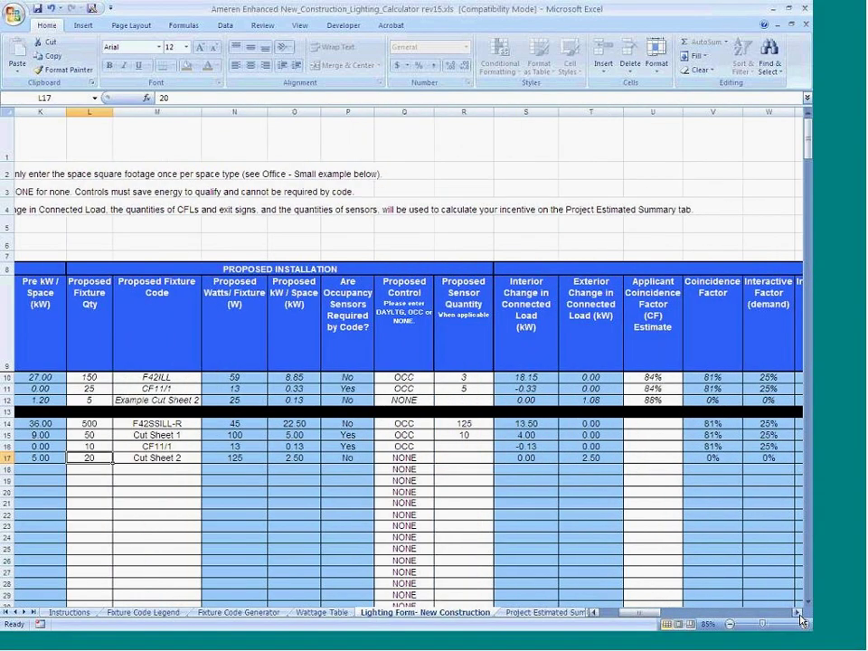
pyautogui.click(799, 613)
pyautogui.click(799, 613)
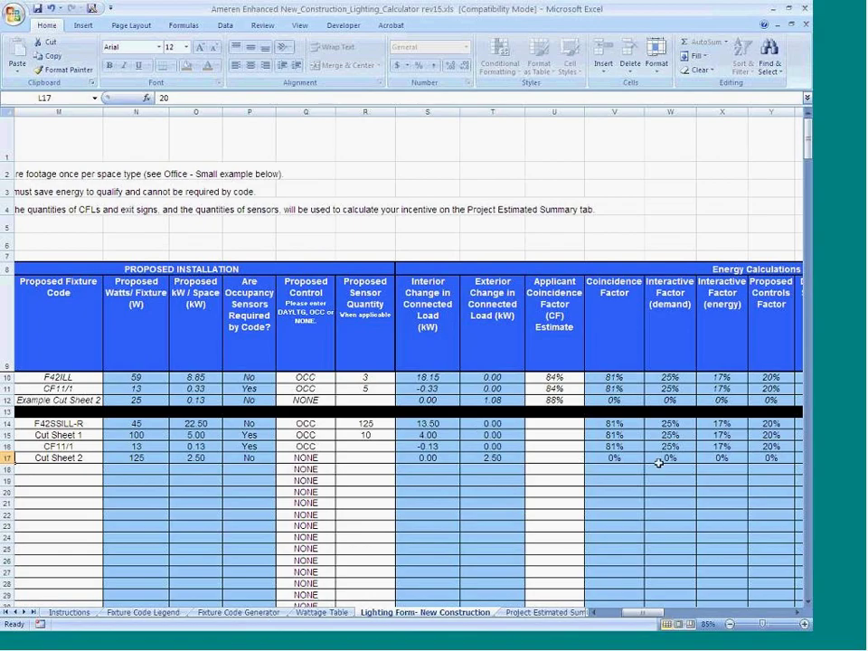
pyautogui.click(801, 614)
pyautogui.click(800, 614)
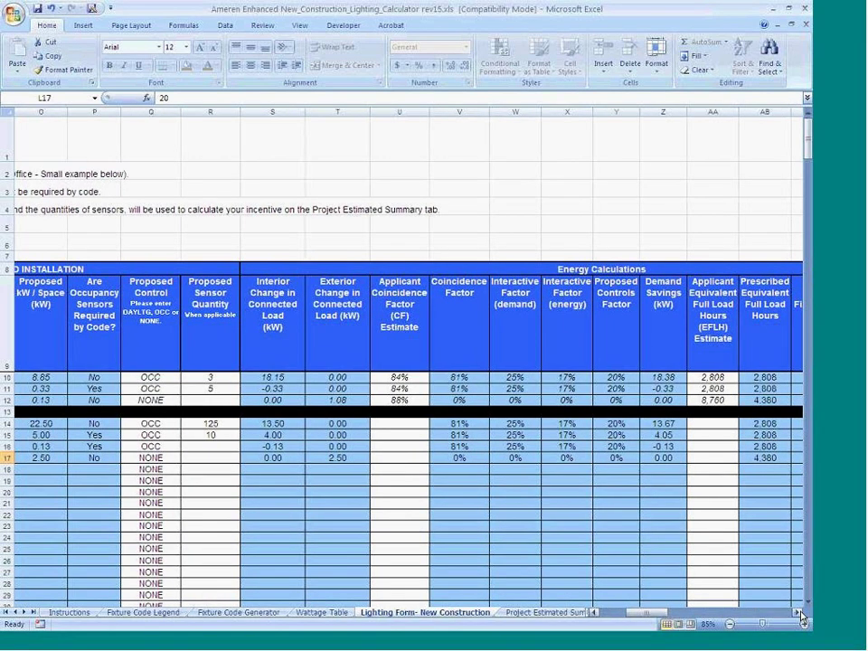
pyautogui.click(801, 614)
pyautogui.click(800, 614)
pyautogui.click(800, 614)
pyautogui.click(800, 614)
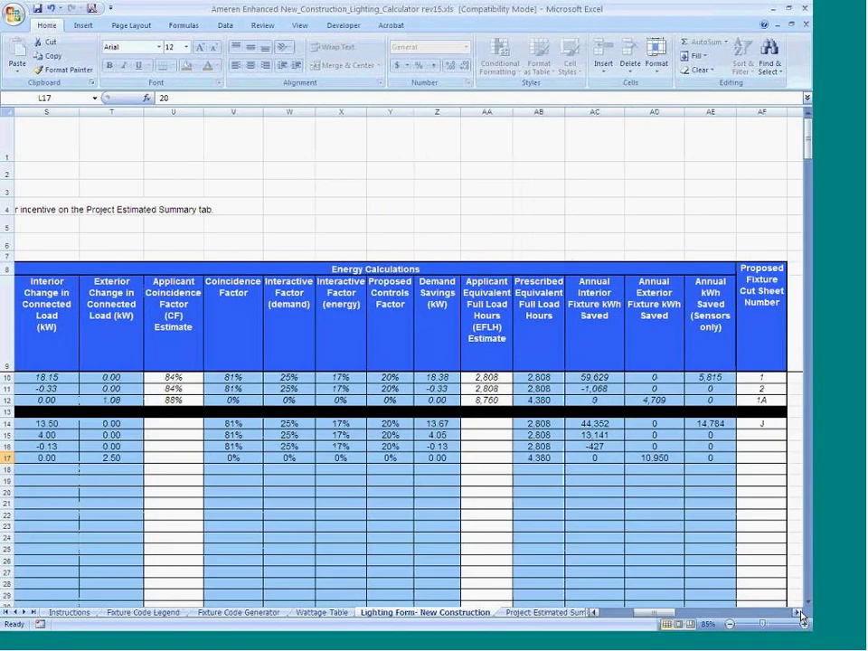
pyautogui.click(800, 614)
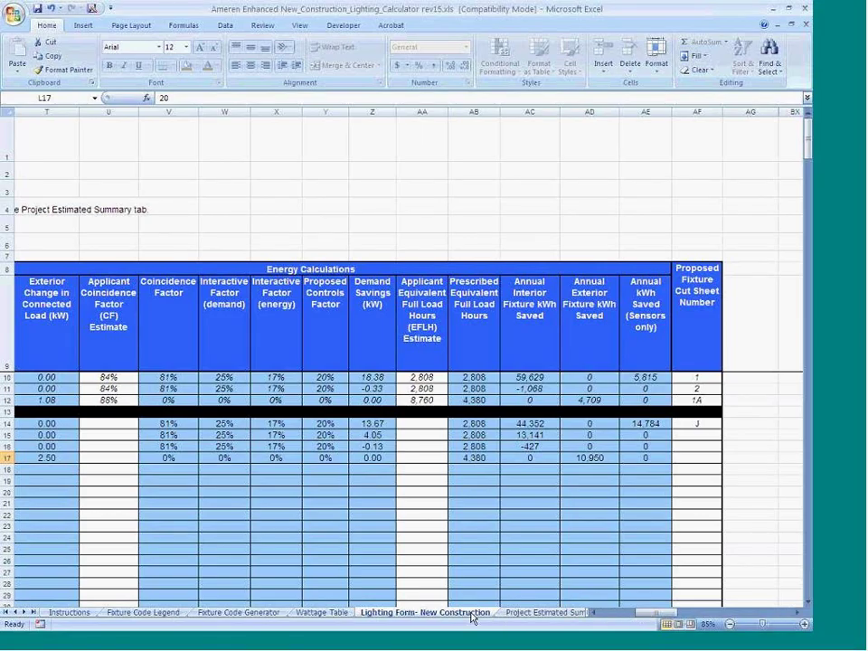
# Review the Project Estimated Summary's interior and exterior savings, tier level, total incentive and the EFLH and CF description boxes.
pyautogui.click(546, 613)
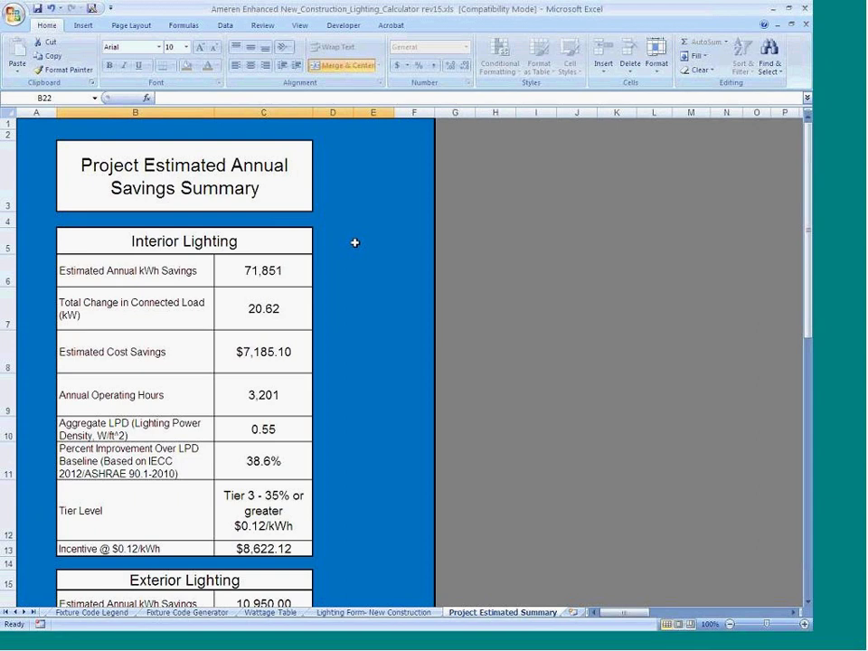
pyautogui.scroll(-1, 355, 242)
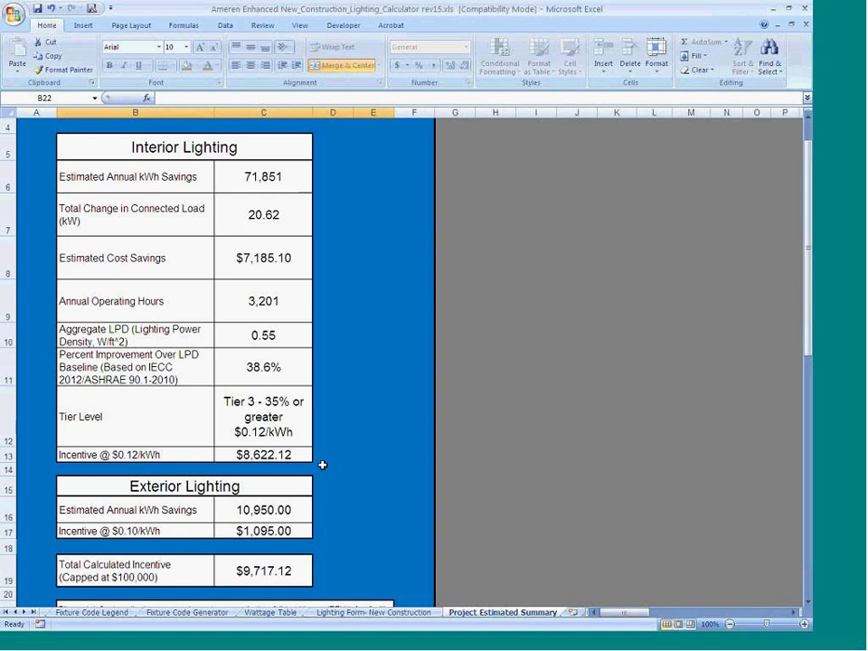
pyautogui.scroll(-2, 324, 466)
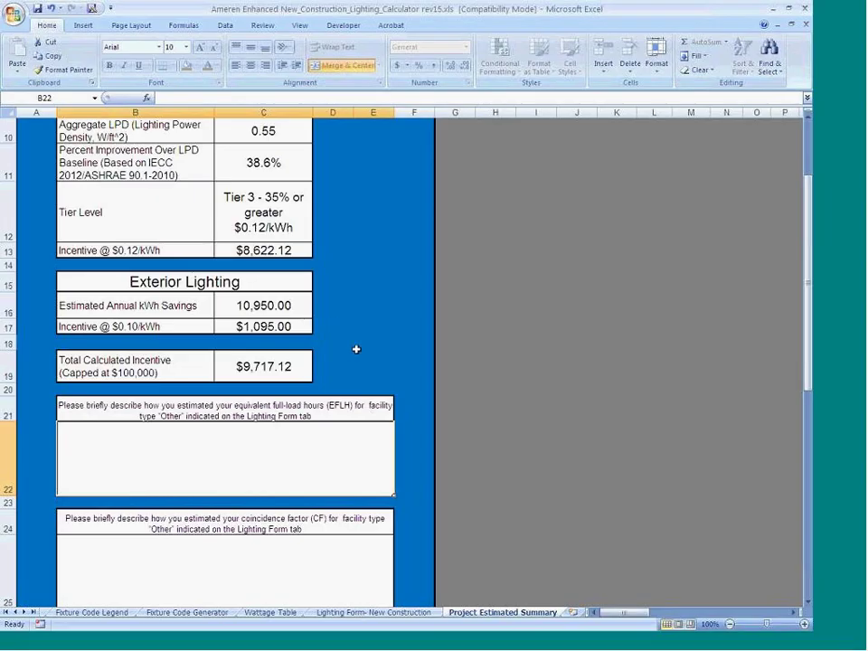
pyautogui.scroll(3, 390, 349)
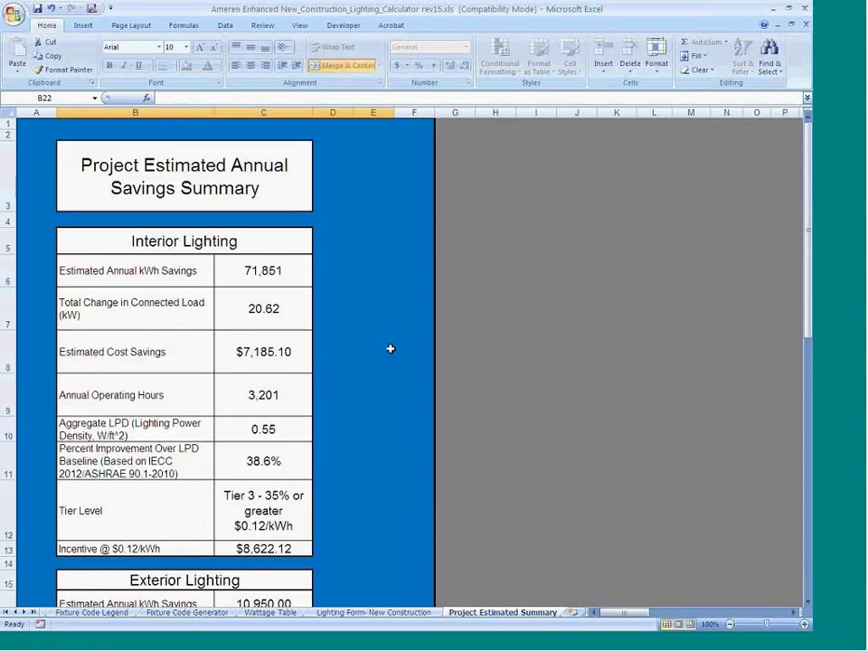